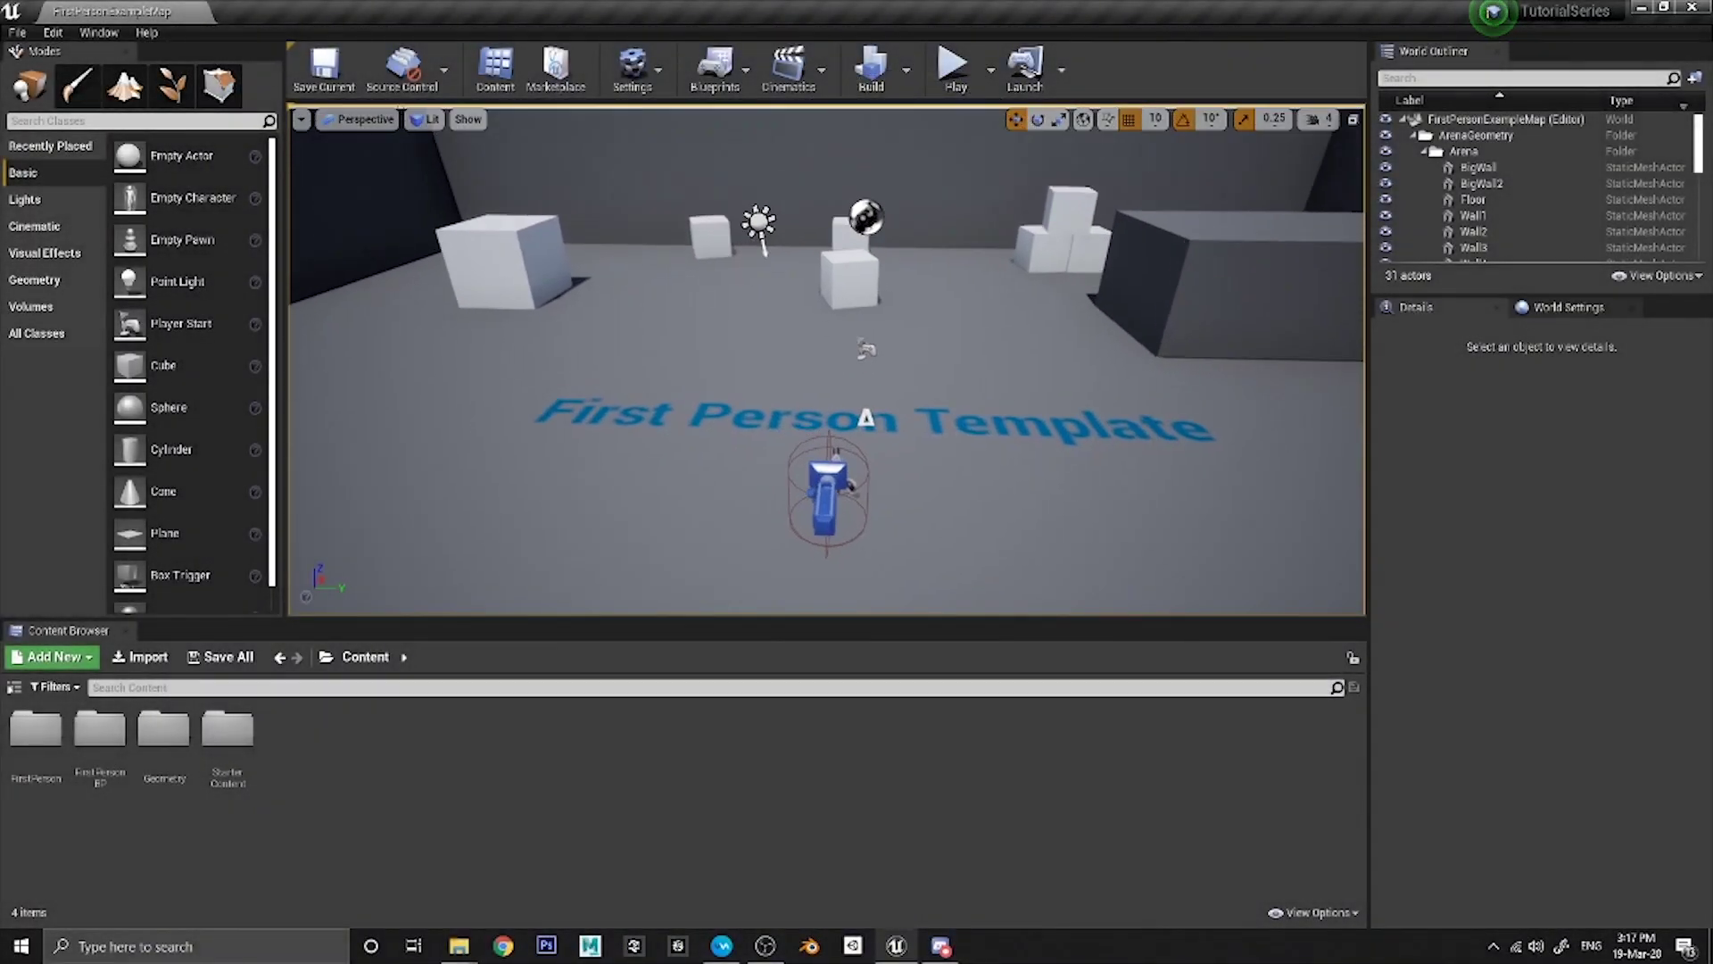
# Look around the level, then go into FirstPersonBP > Blueprints in the Content Browser.
pyautogui.moveTo(714, 357); pyautogui.dragTo(1330, 344, button='right')
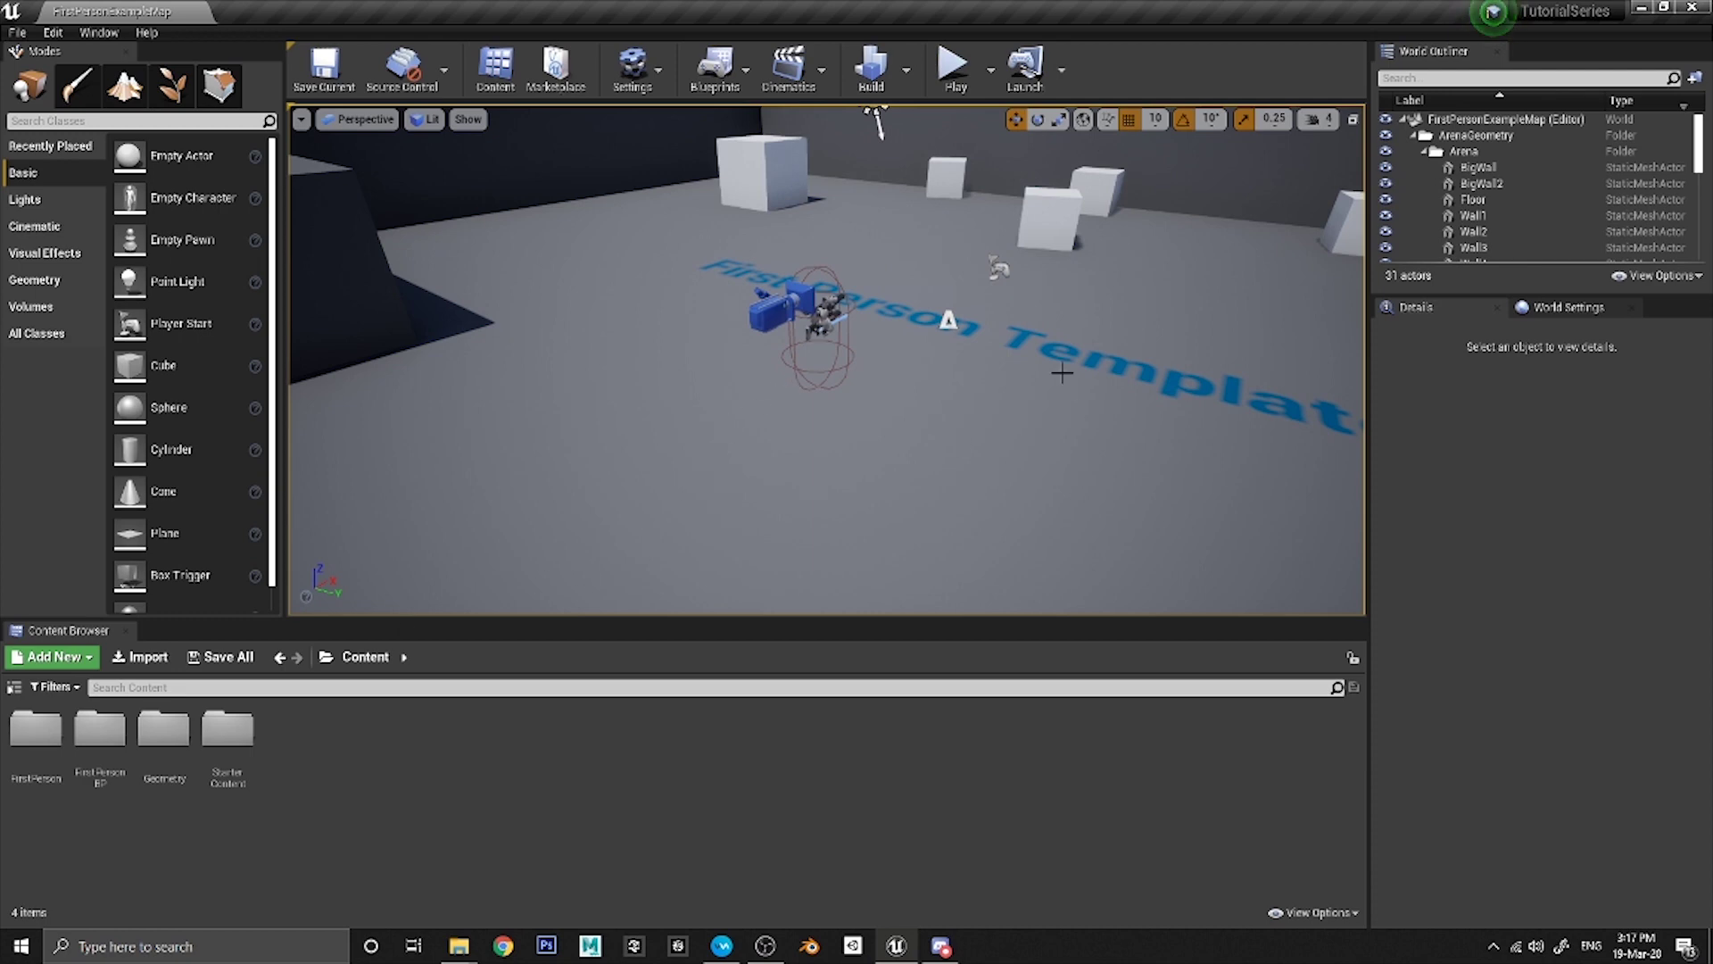
pyautogui.moveTo(994, 389); pyautogui.dragTo(1048, 393, button='right')
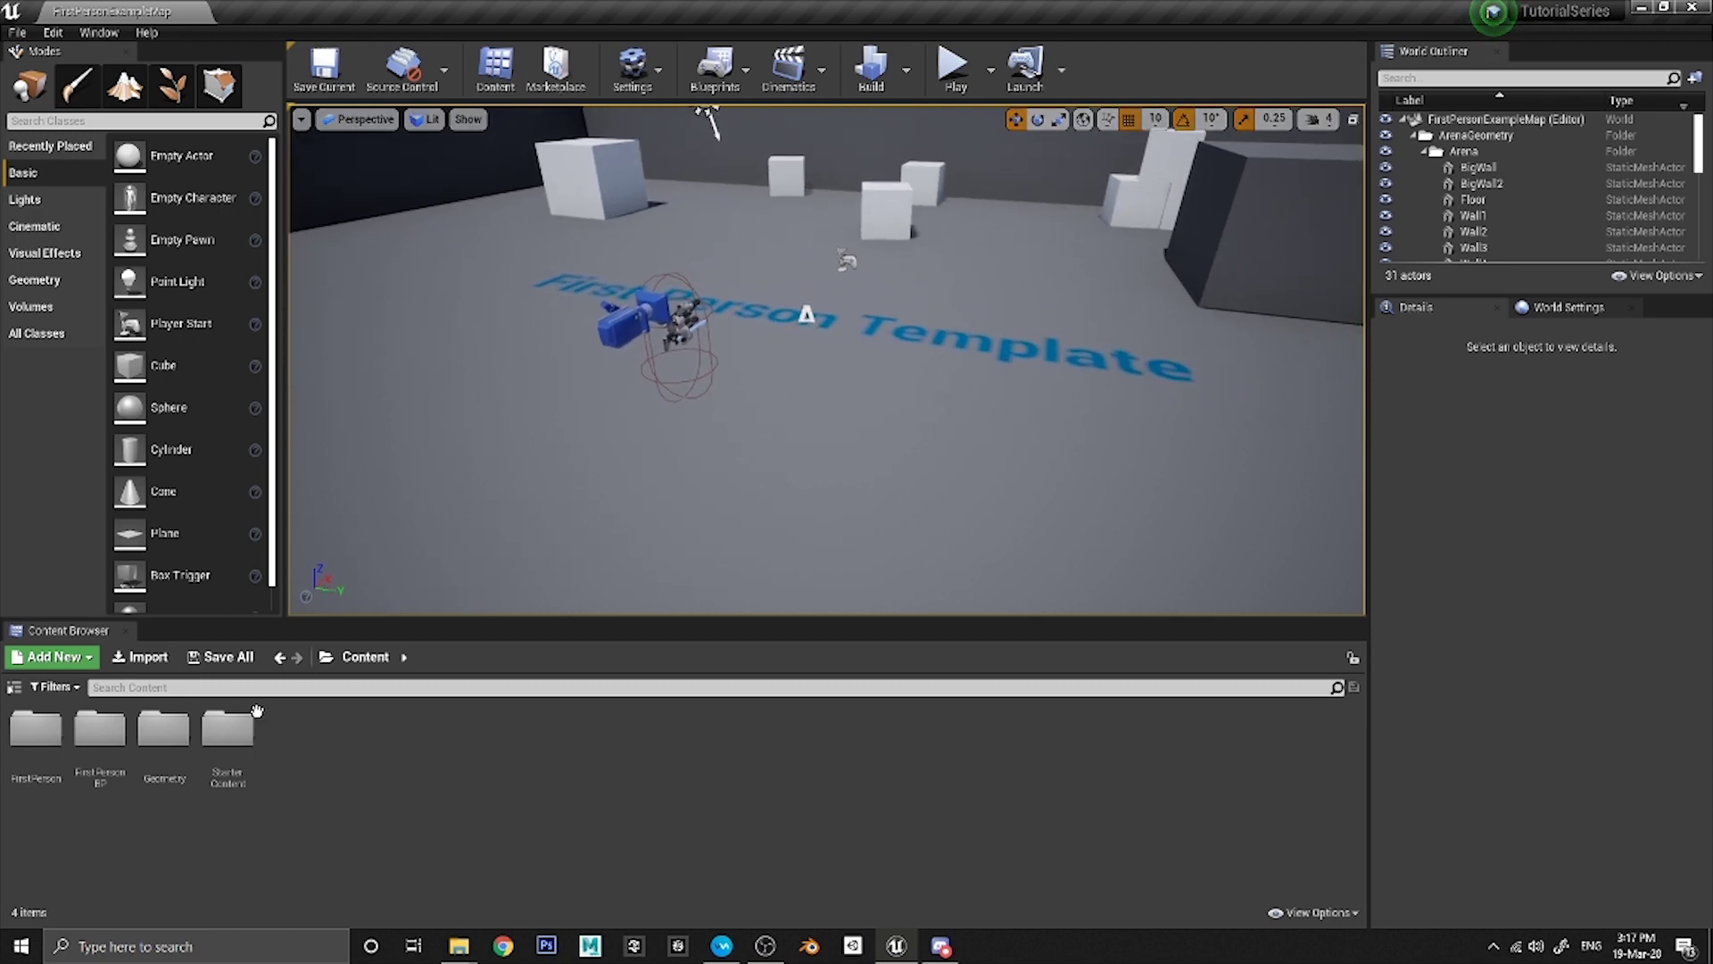
pyautogui.click(229, 730)
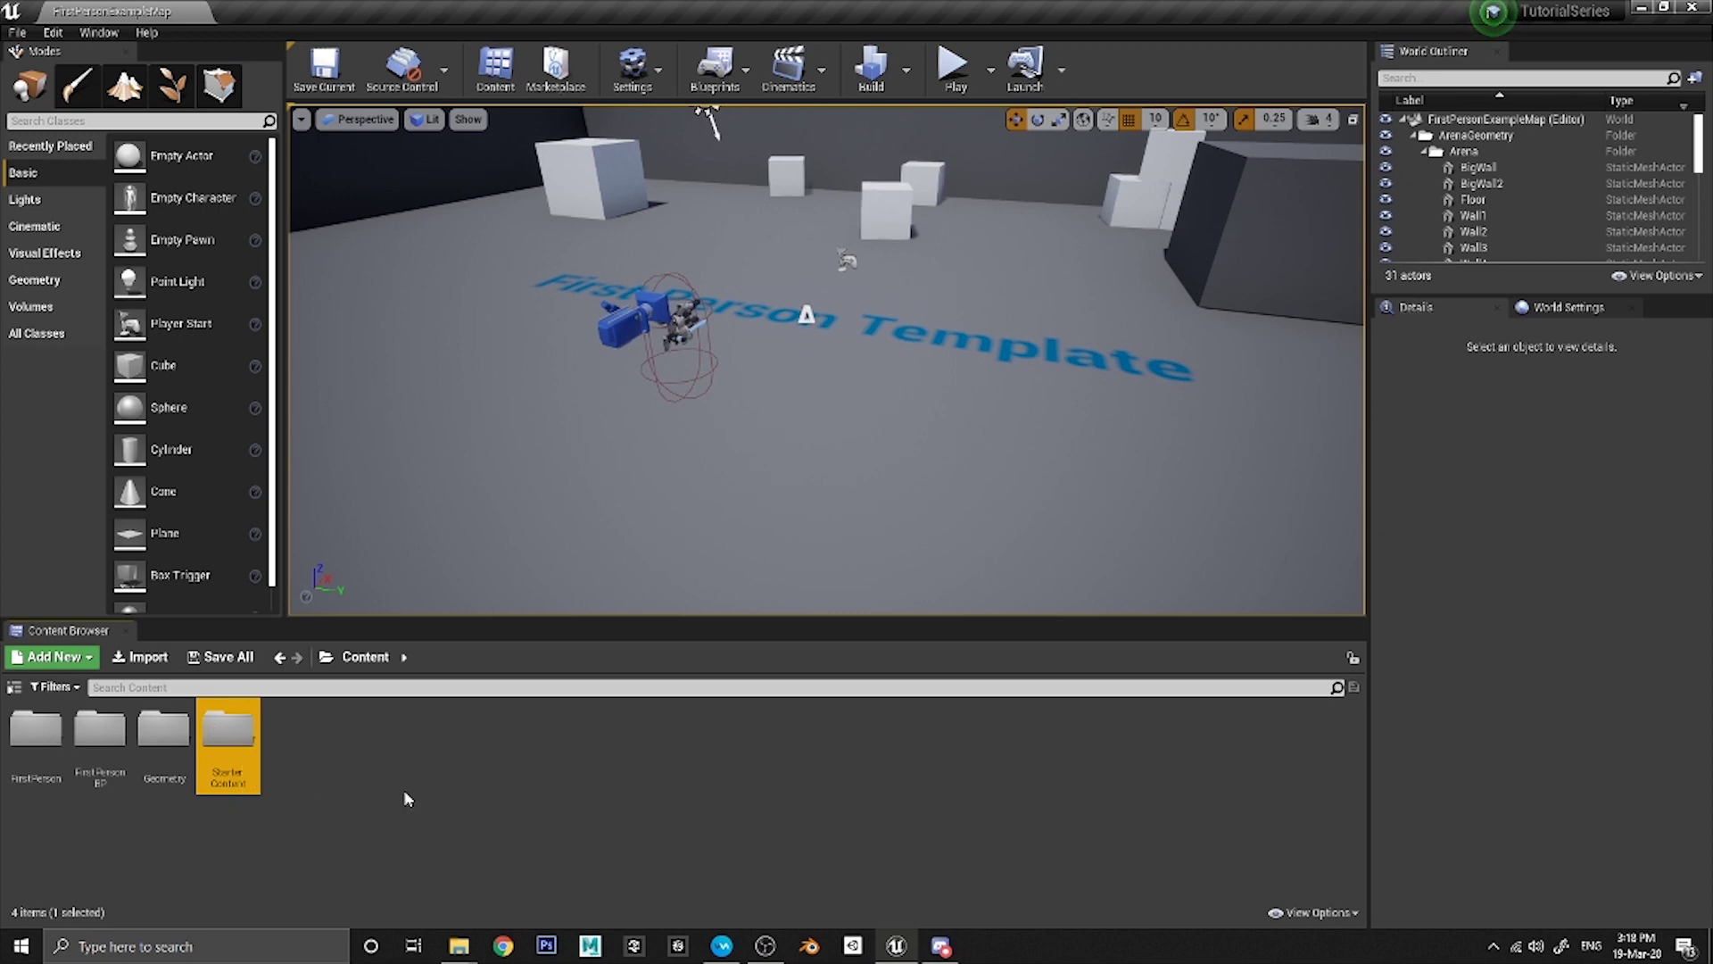
pyautogui.doubleClick(104, 734)
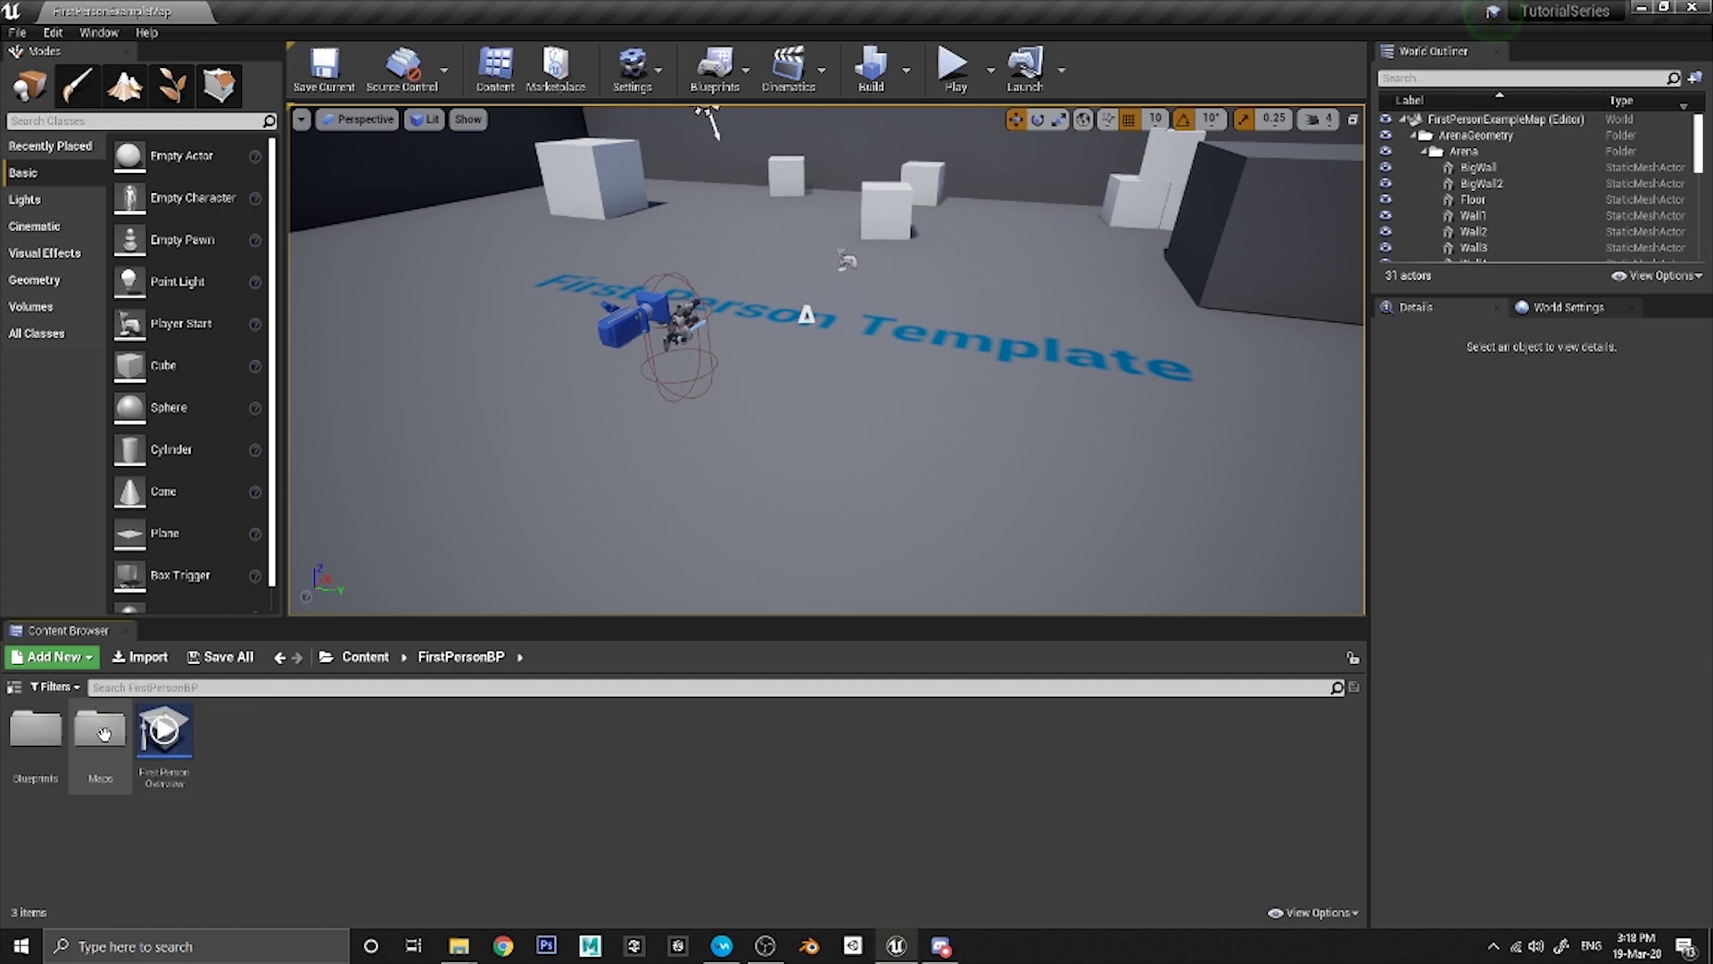
pyautogui.doubleClick(32, 719)
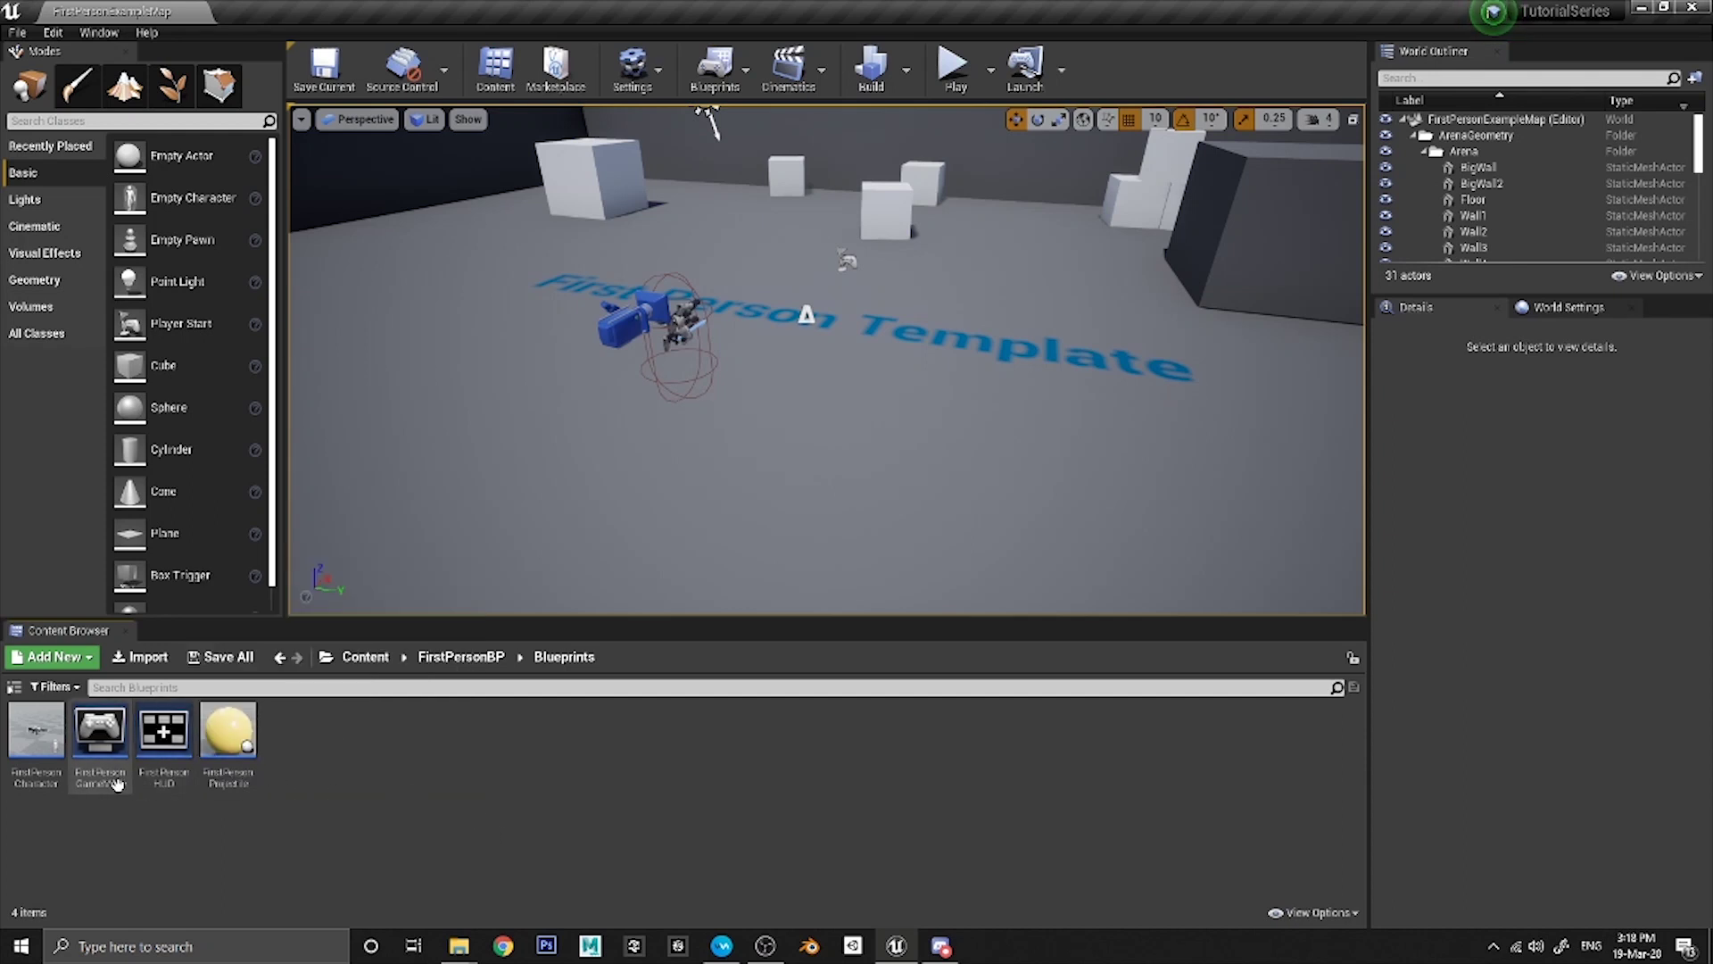
# Create a new Blueprint Class with Actor as parent and name it Door_BP.
pyautogui.rightClick(353, 768)
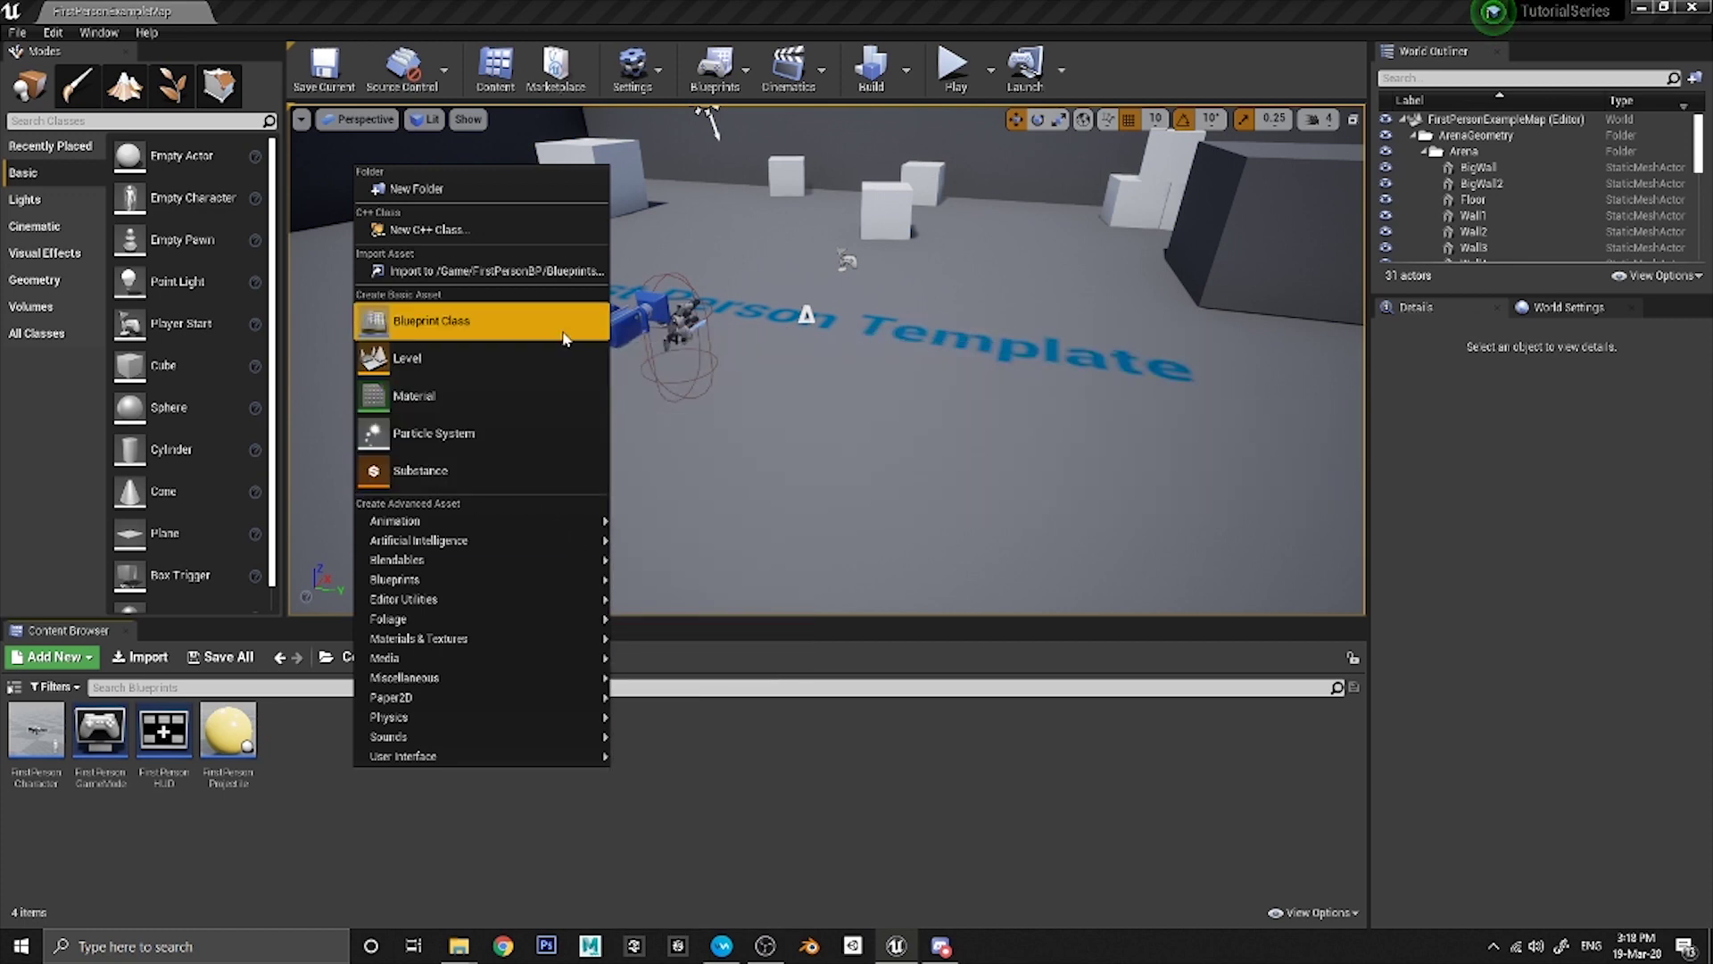
pyautogui.click(425, 329)
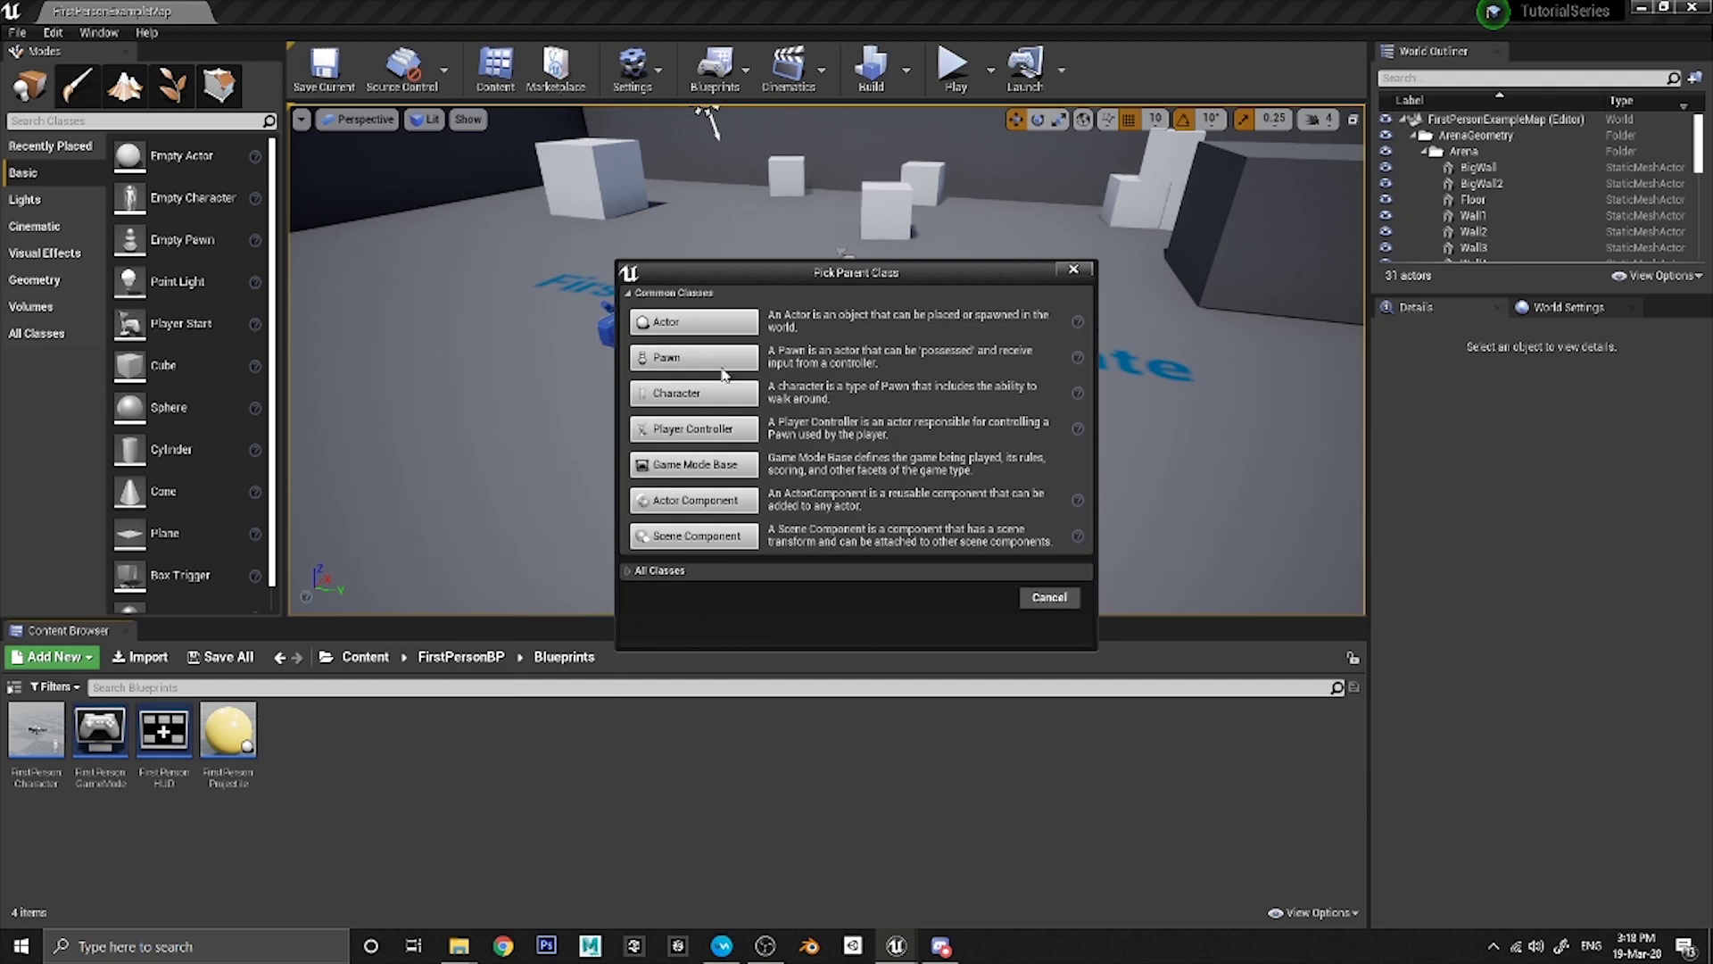
pyautogui.click(627, 570)
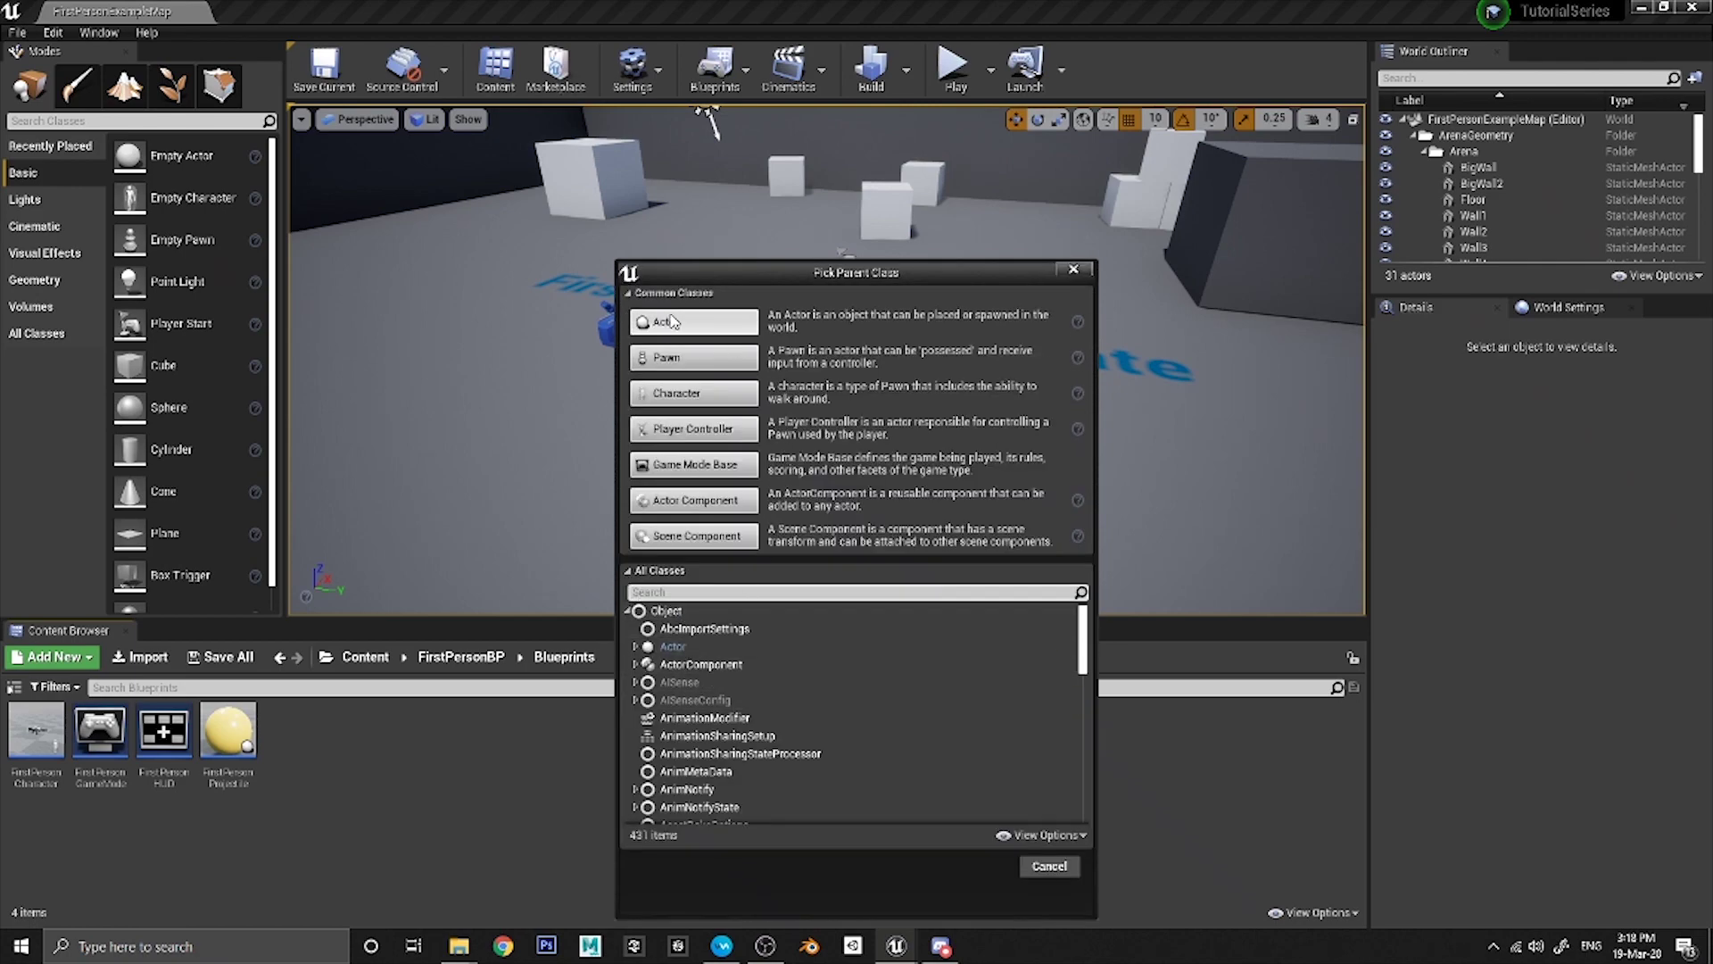
pyautogui.moveTo(655, 328)
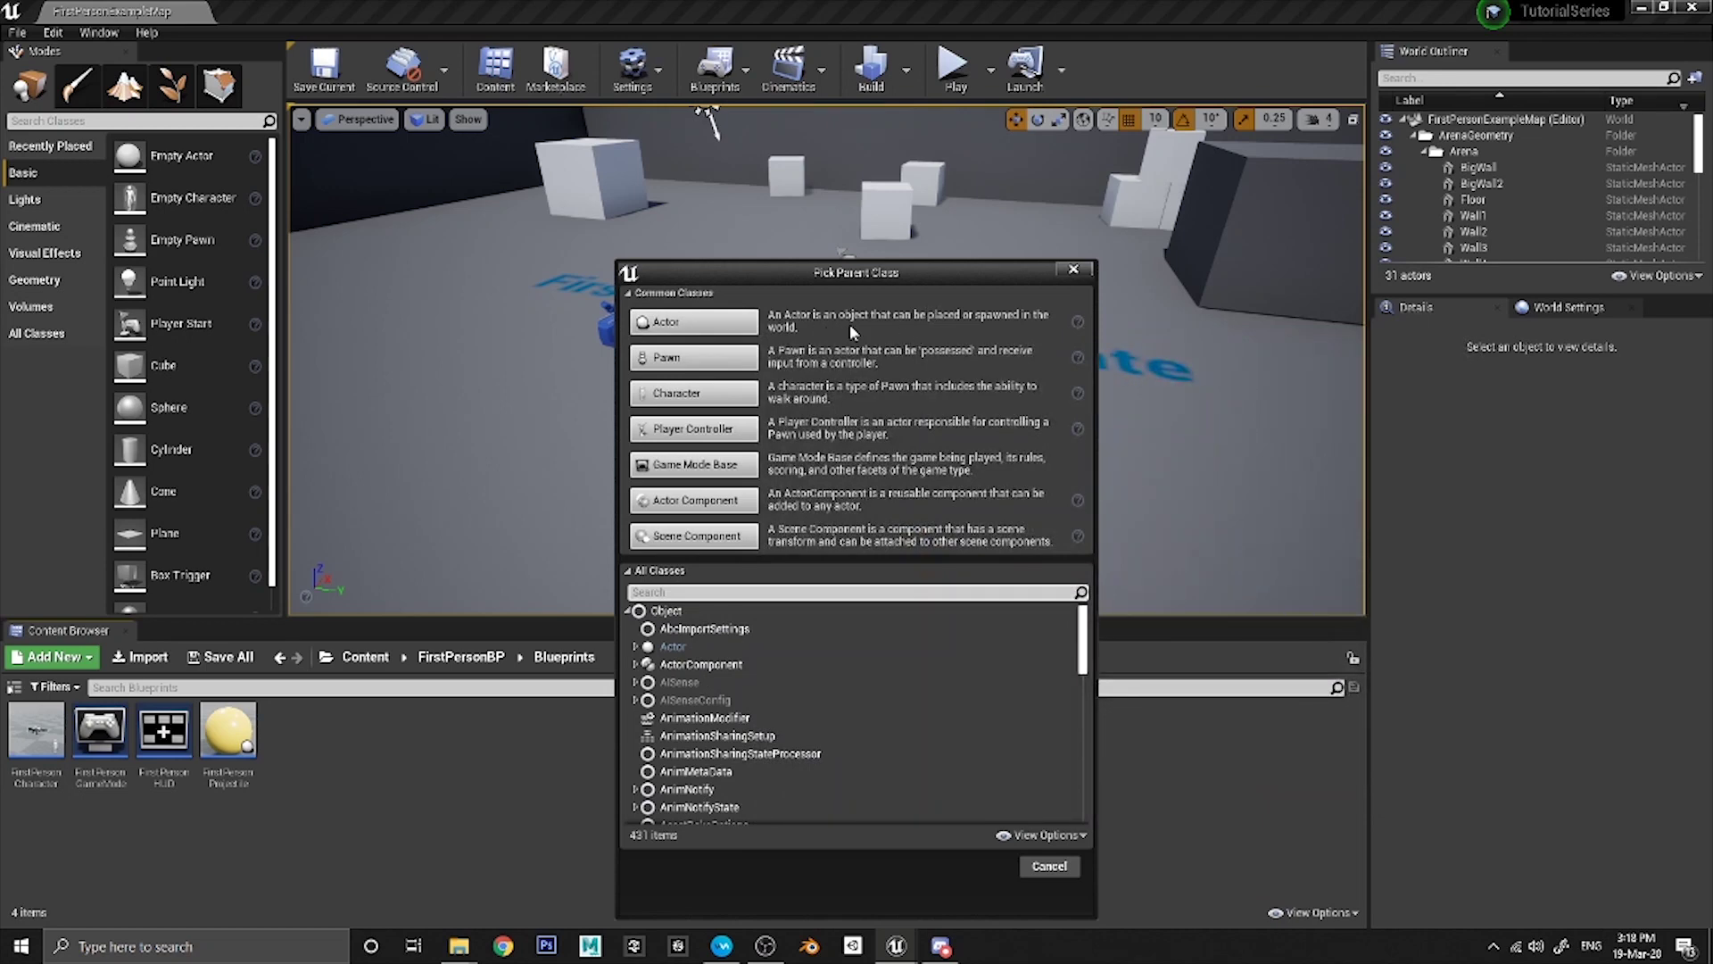
pyautogui.click(689, 329)
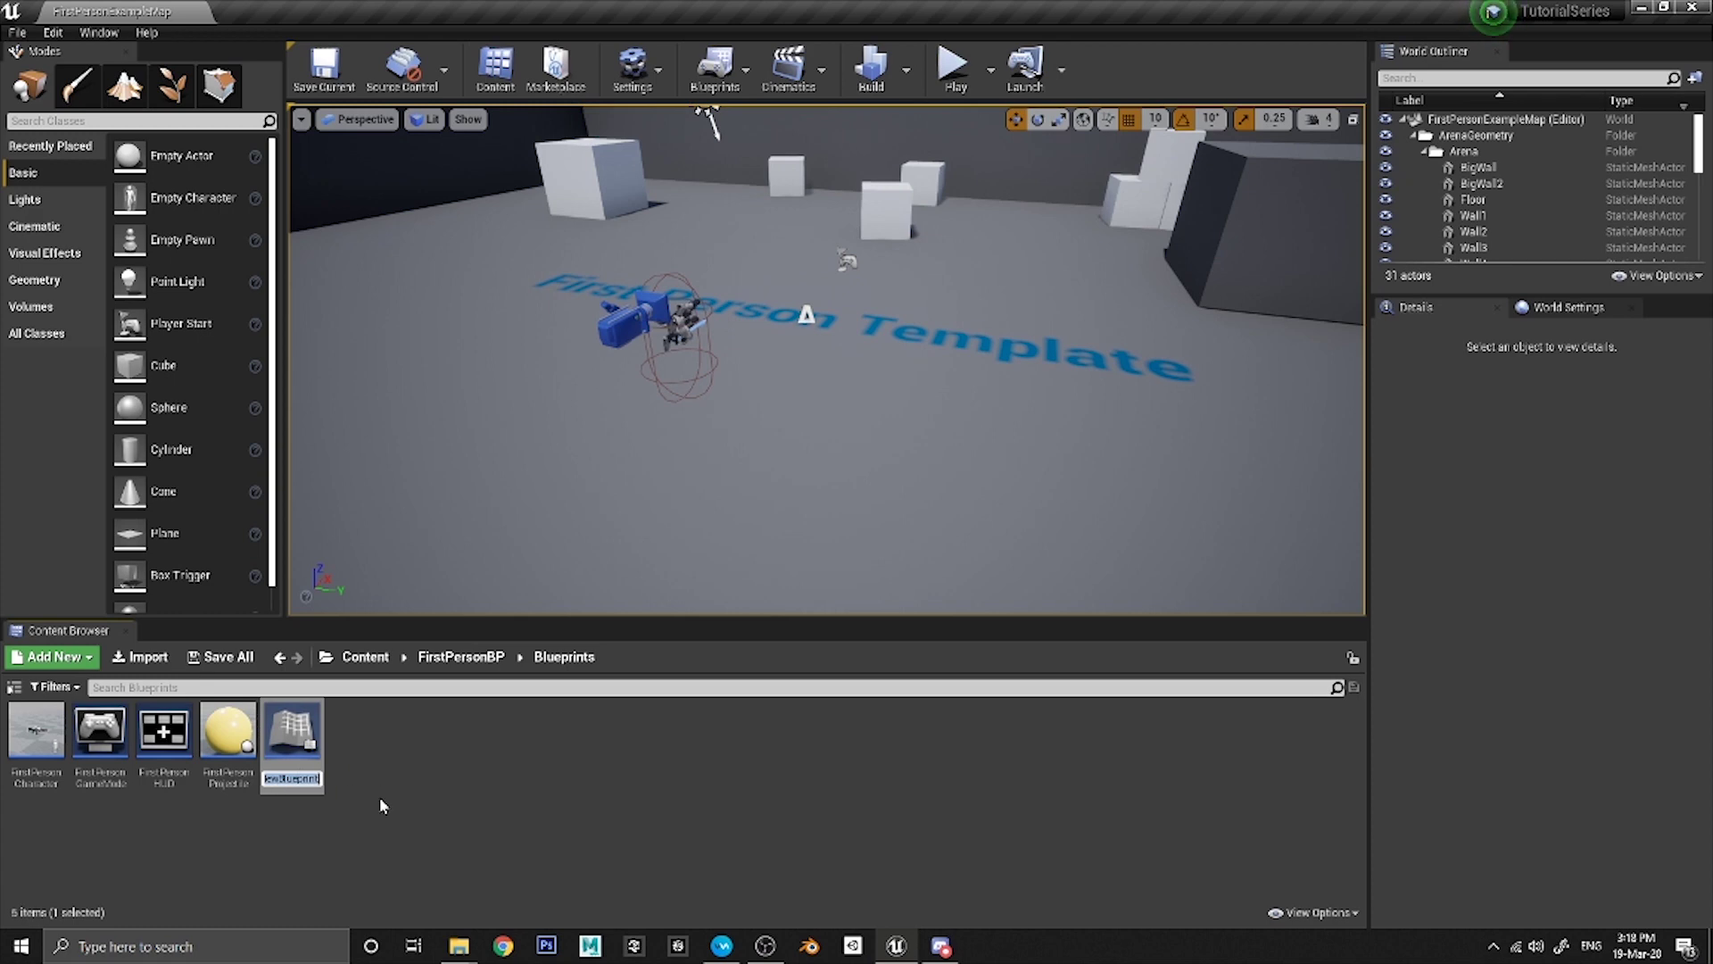
pyautogui.write('Door_BP')
pyautogui.press('Return')
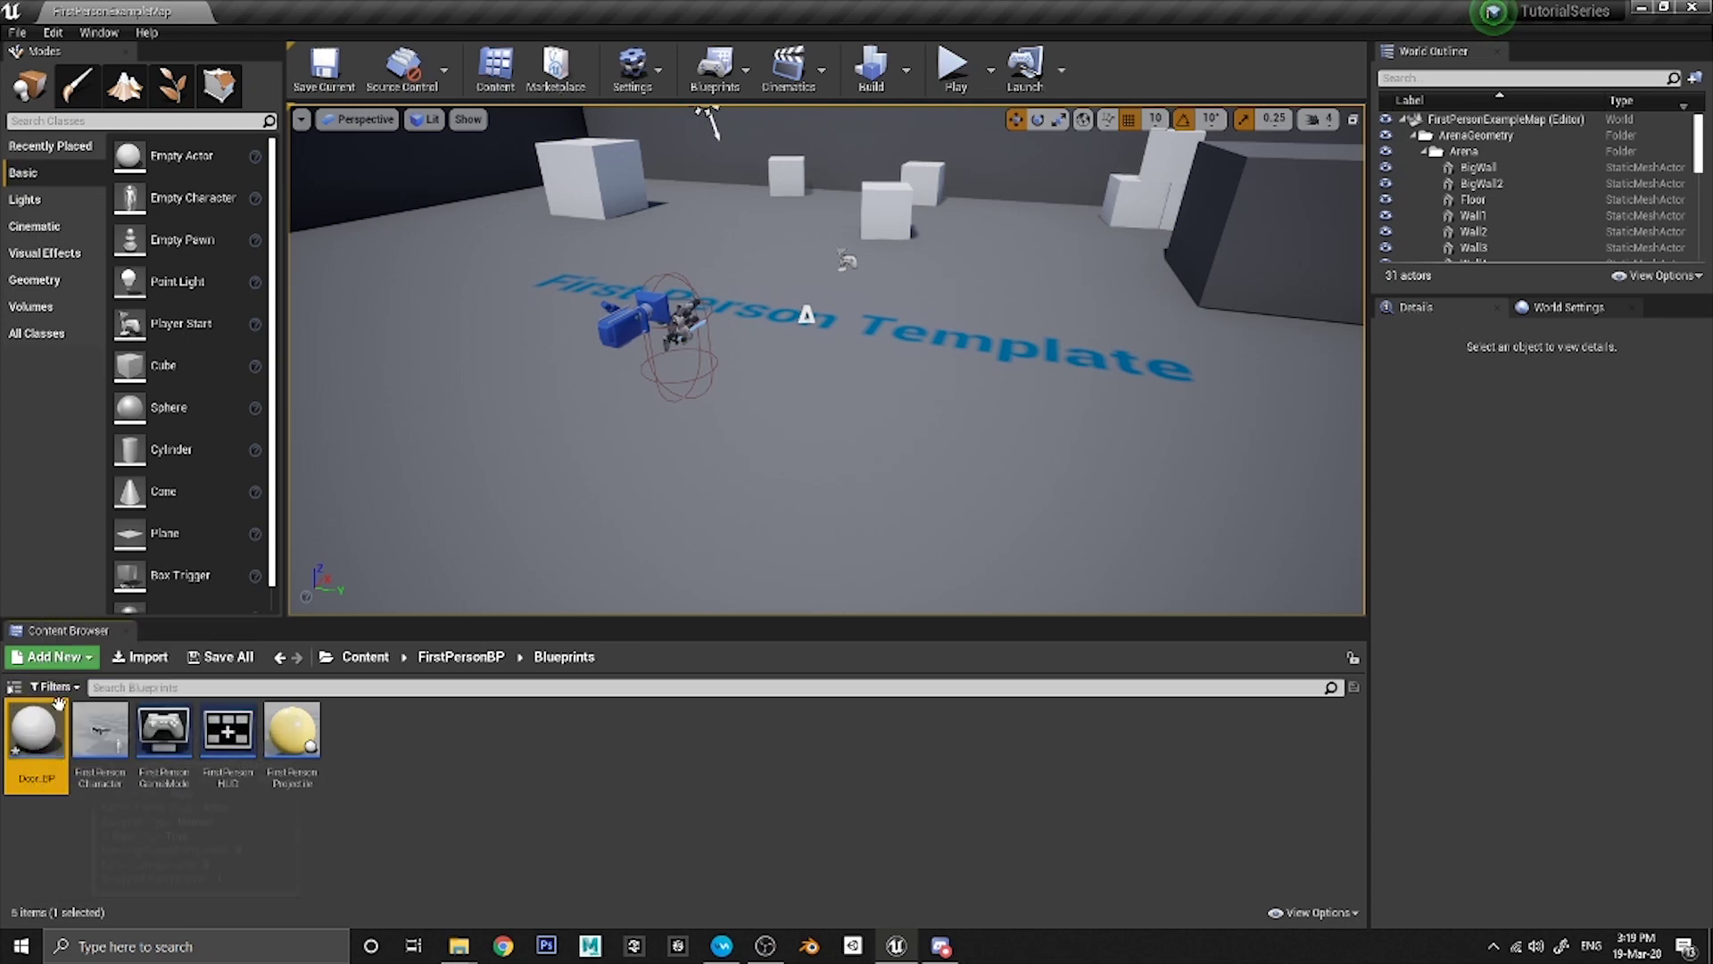
# Open Door_BP in the Blueprint editor and orbit the preview around DefaultSceneRoot.
pyautogui.doubleClick(34, 735)
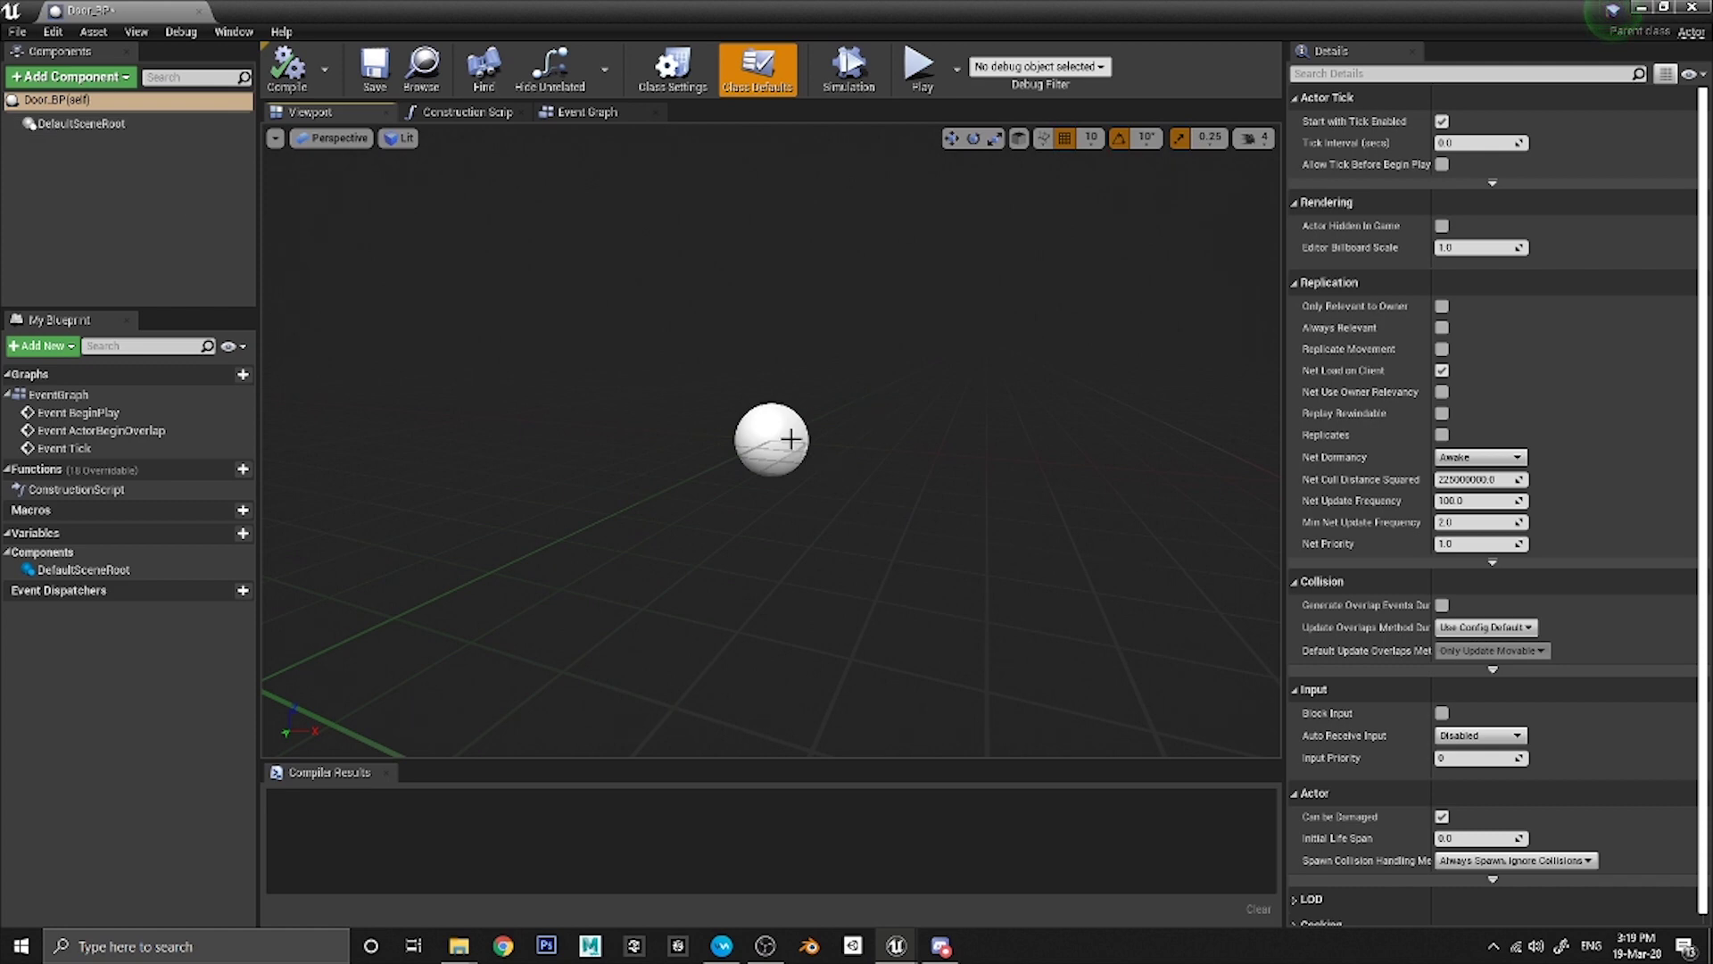
pyautogui.moveTo(772, 439); pyautogui.dragTo(784, 482, button='right')
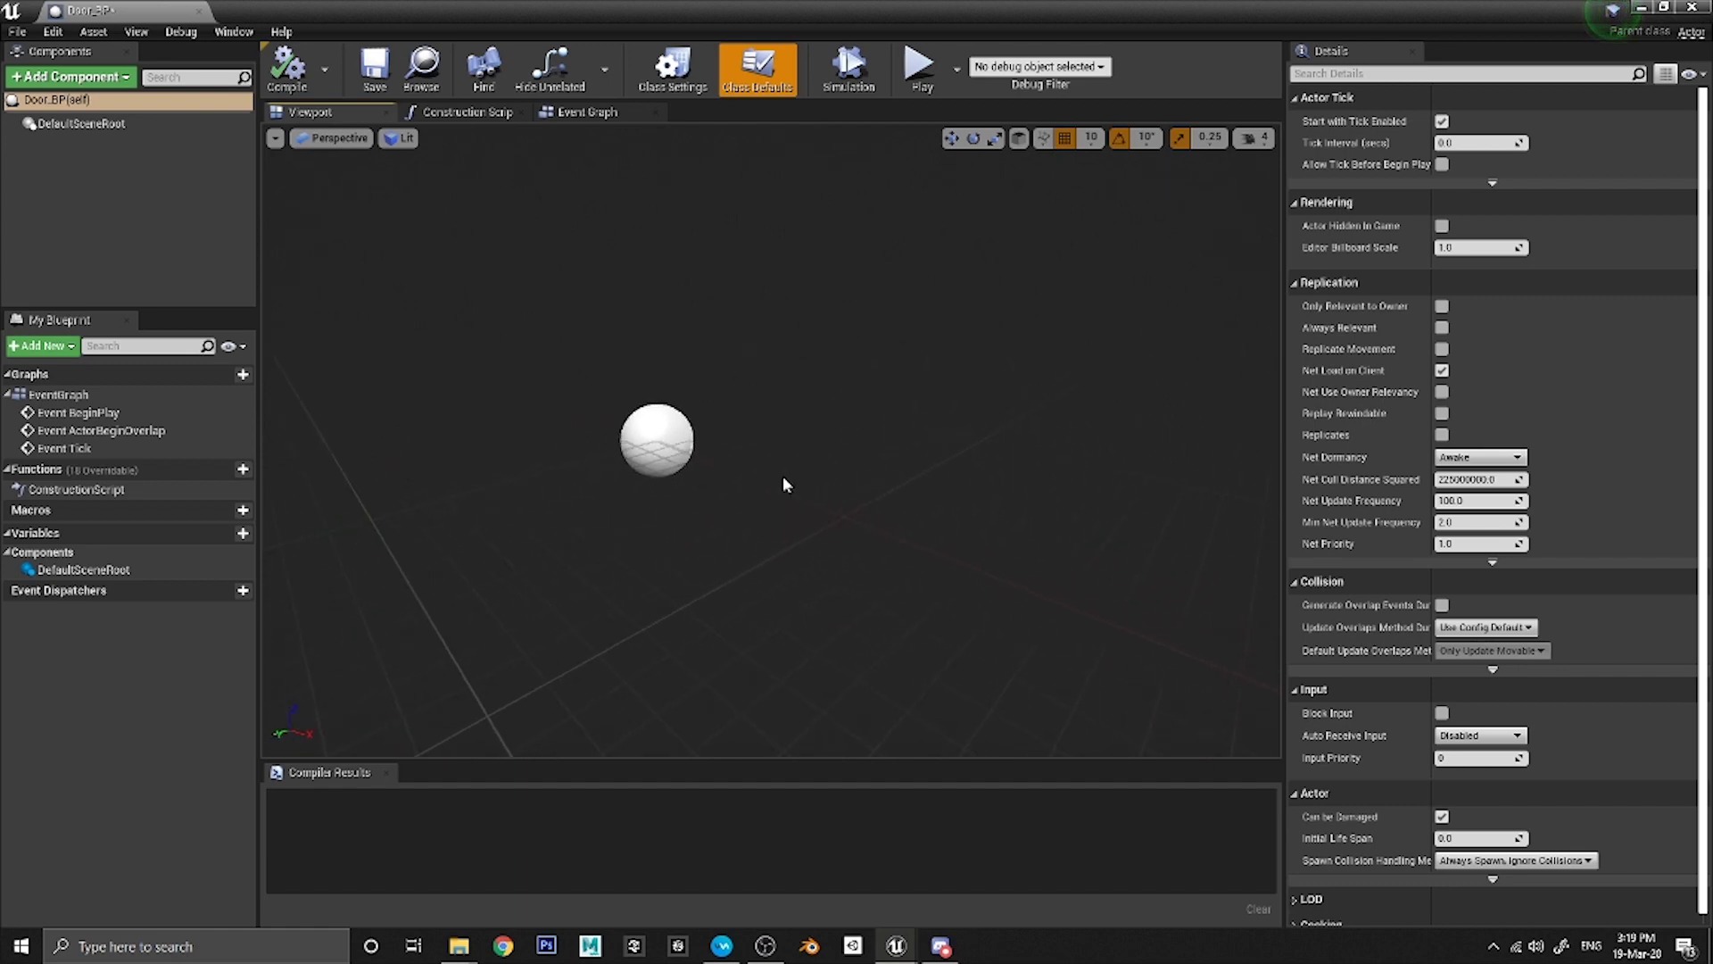
pyautogui.moveTo(686, 435); pyautogui.dragTo(718, 406, button='right')
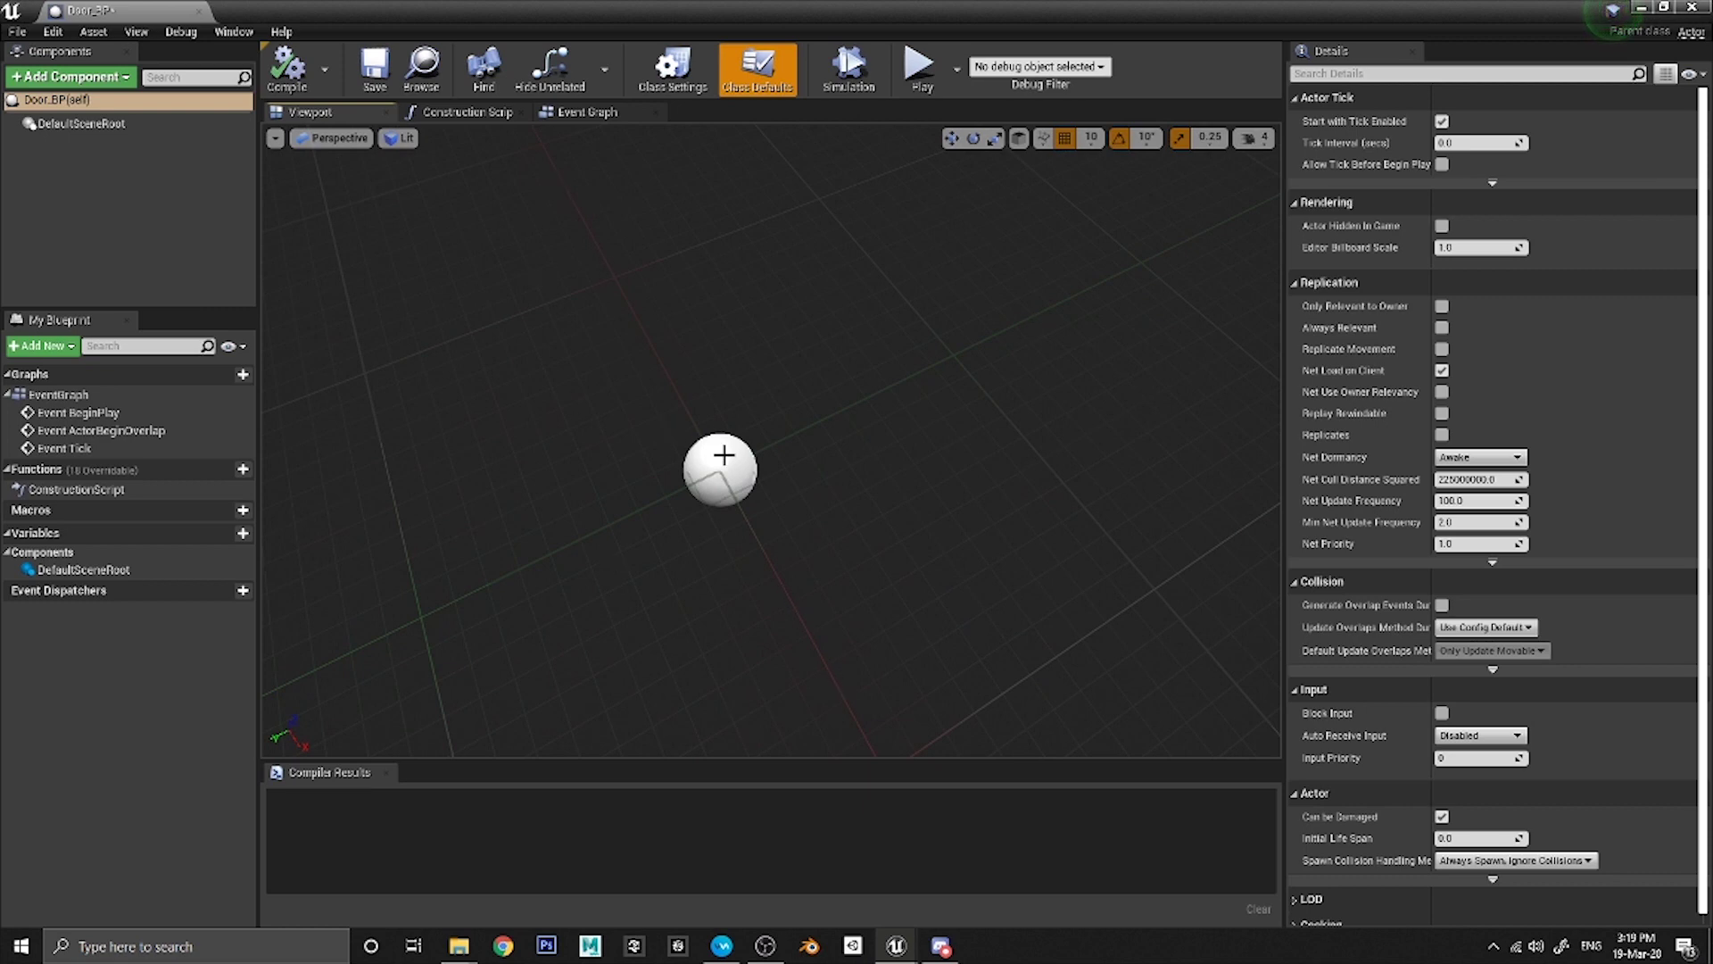
pyautogui.moveTo(723, 459); pyautogui.dragTo(754, 415, button='right')
pyautogui.moveTo(742, 486); pyautogui.dragTo(744, 487, button='right')
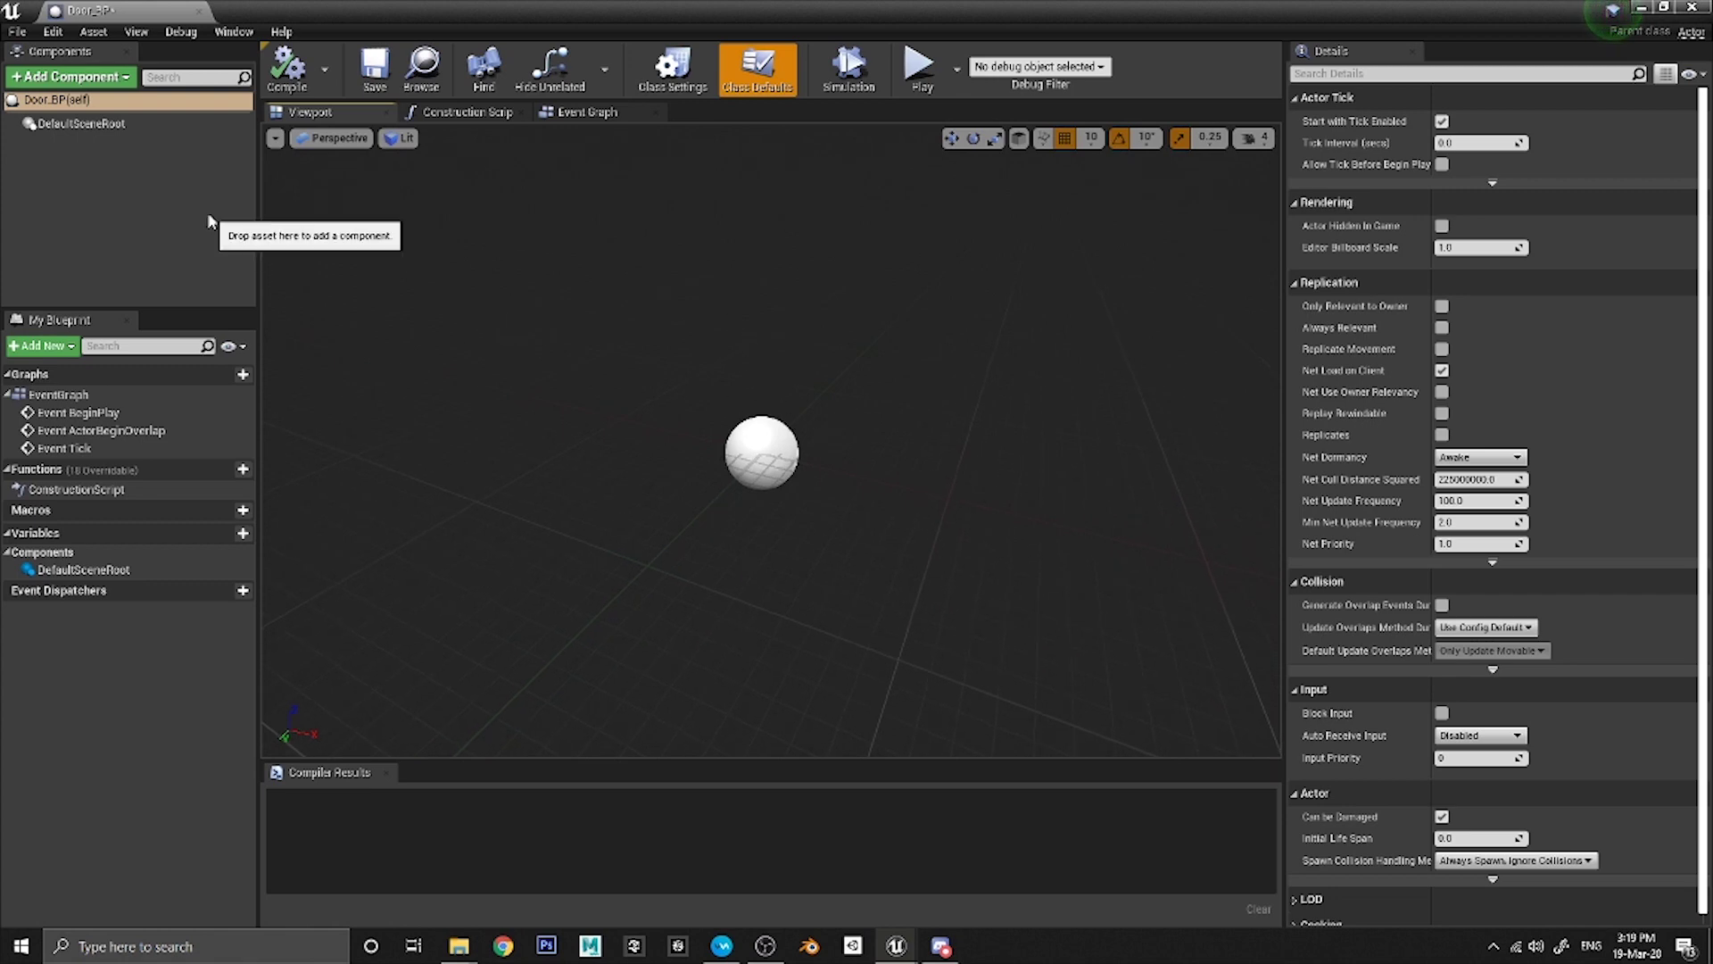
# Add a Static Mesh component (searched 'static') and rename it Door Frame.
pyautogui.click(86, 78)
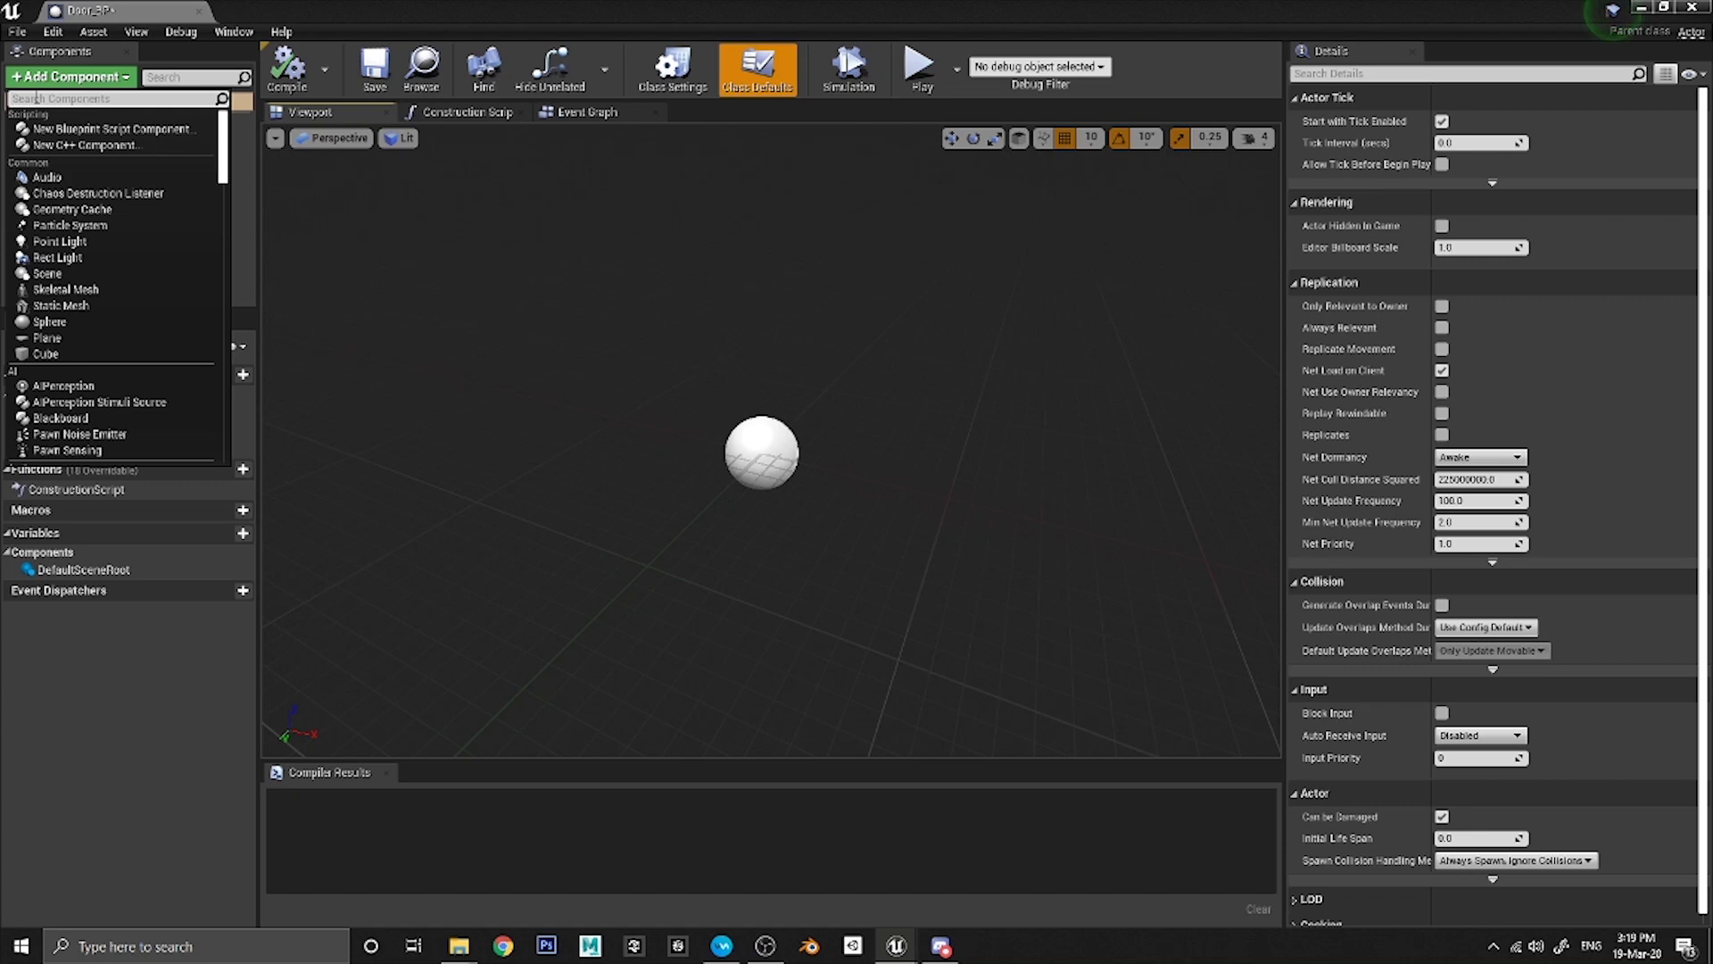
pyautogui.write('static')
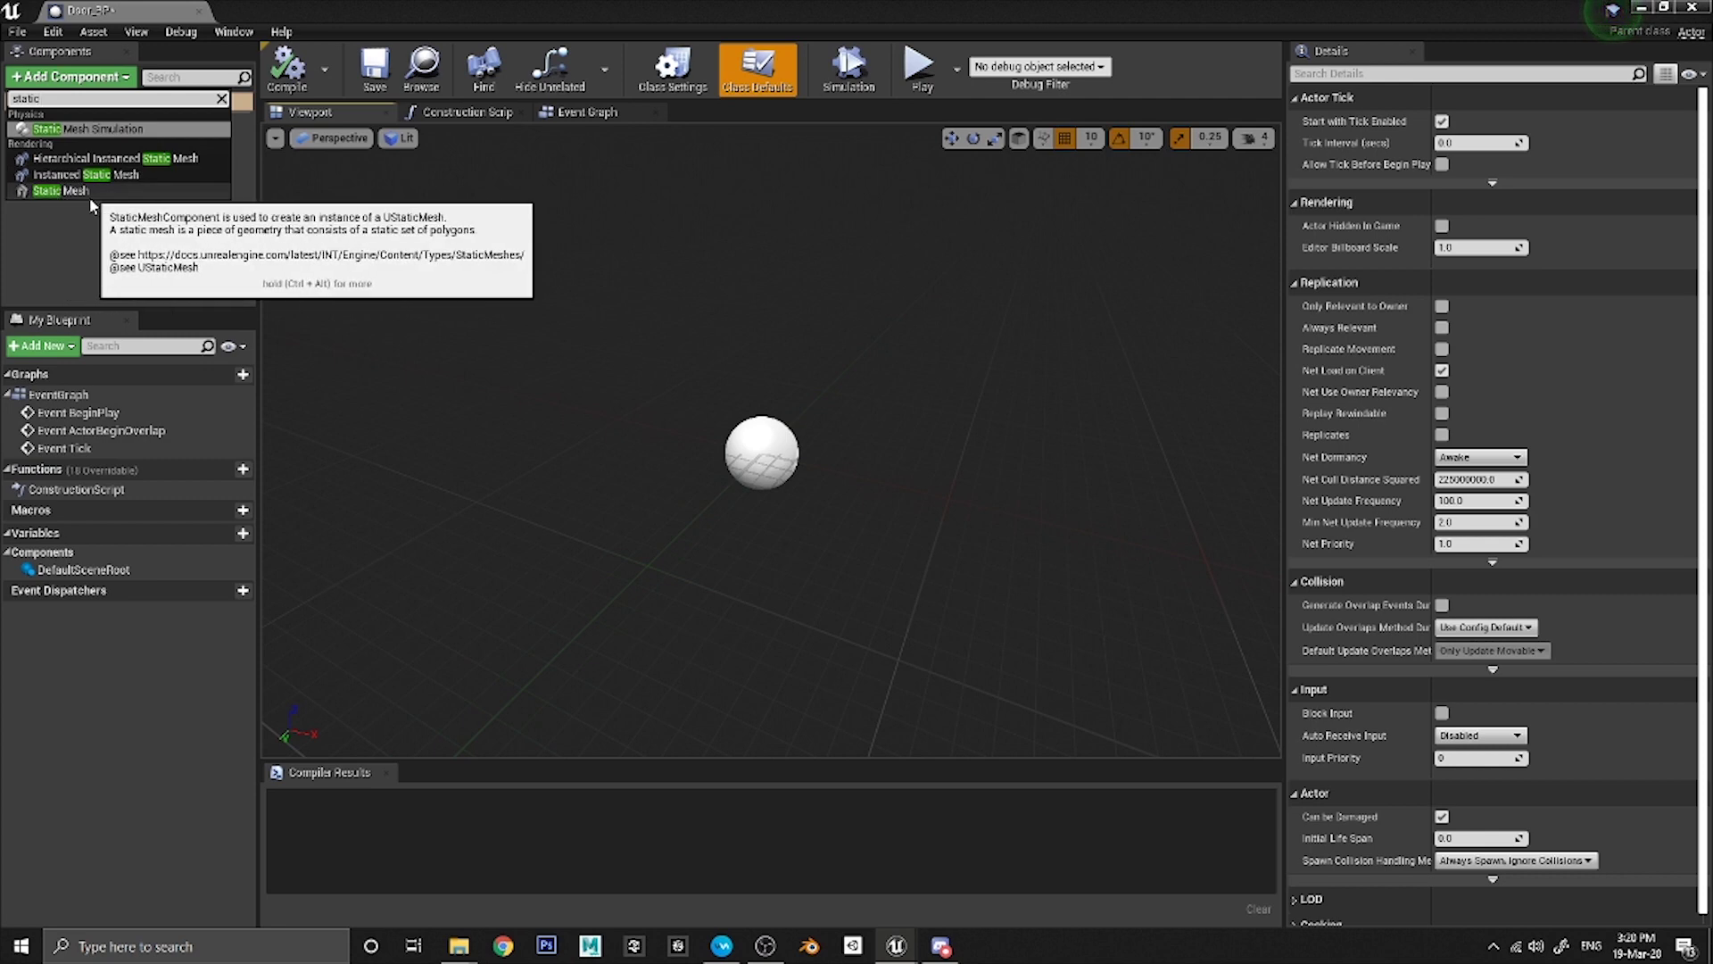
pyautogui.click(37, 191)
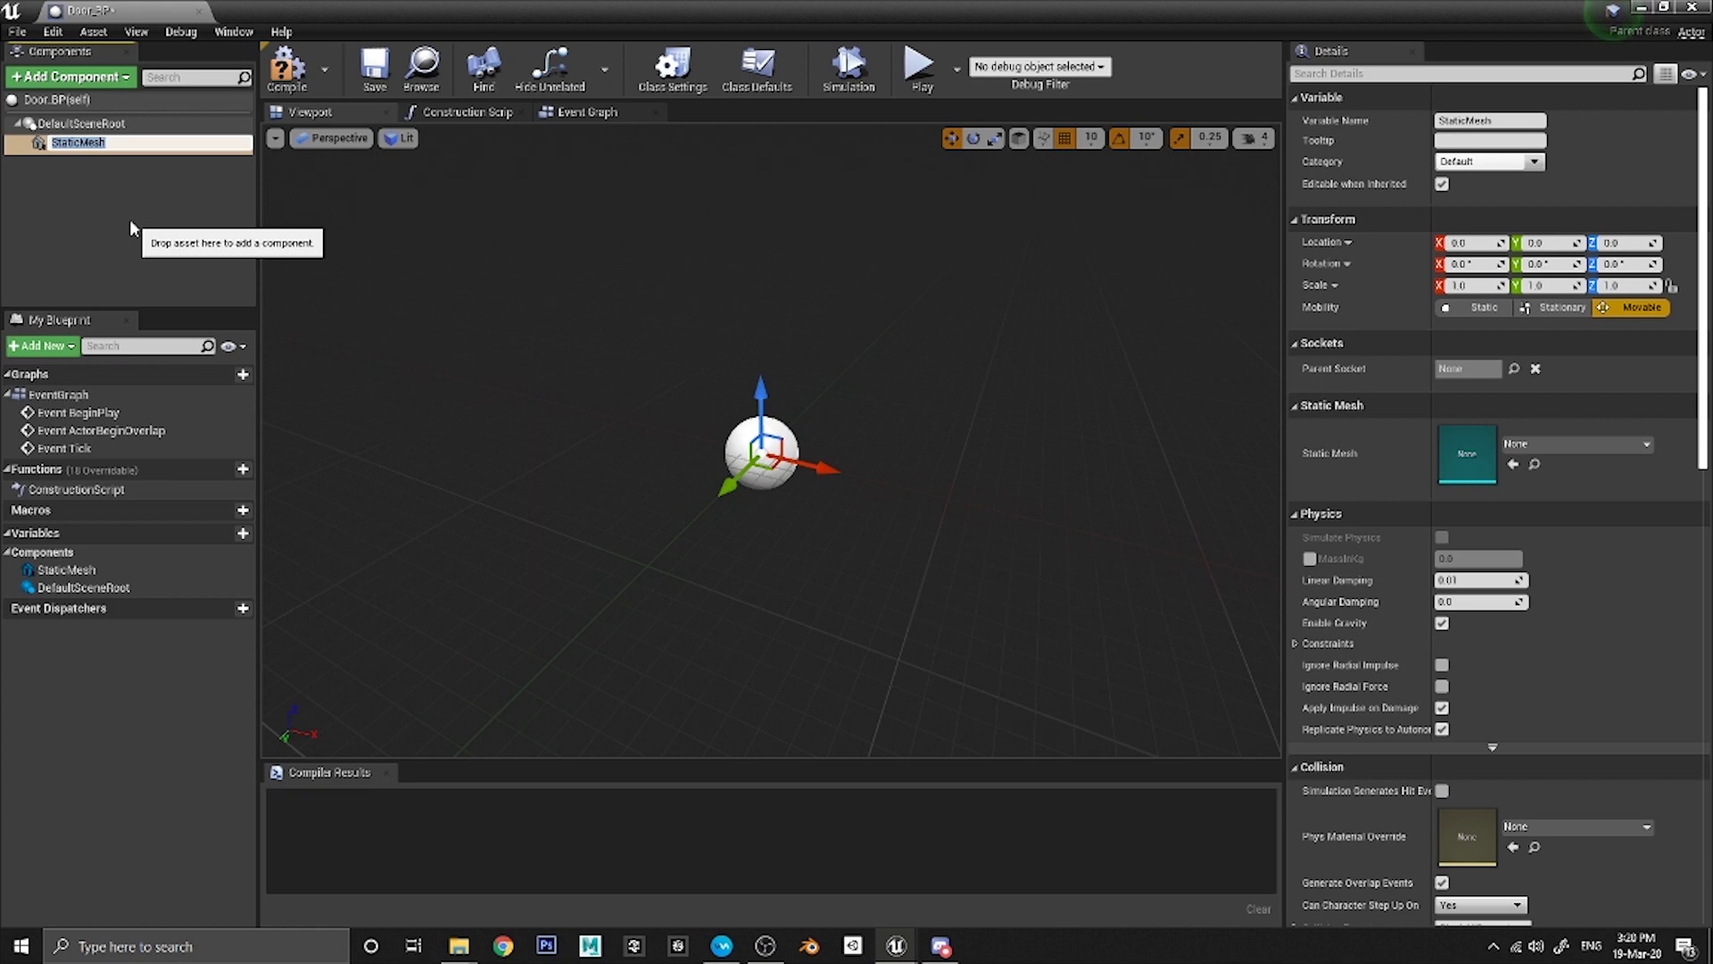
pyautogui.write('Door Frame')
pyautogui.press('Return')
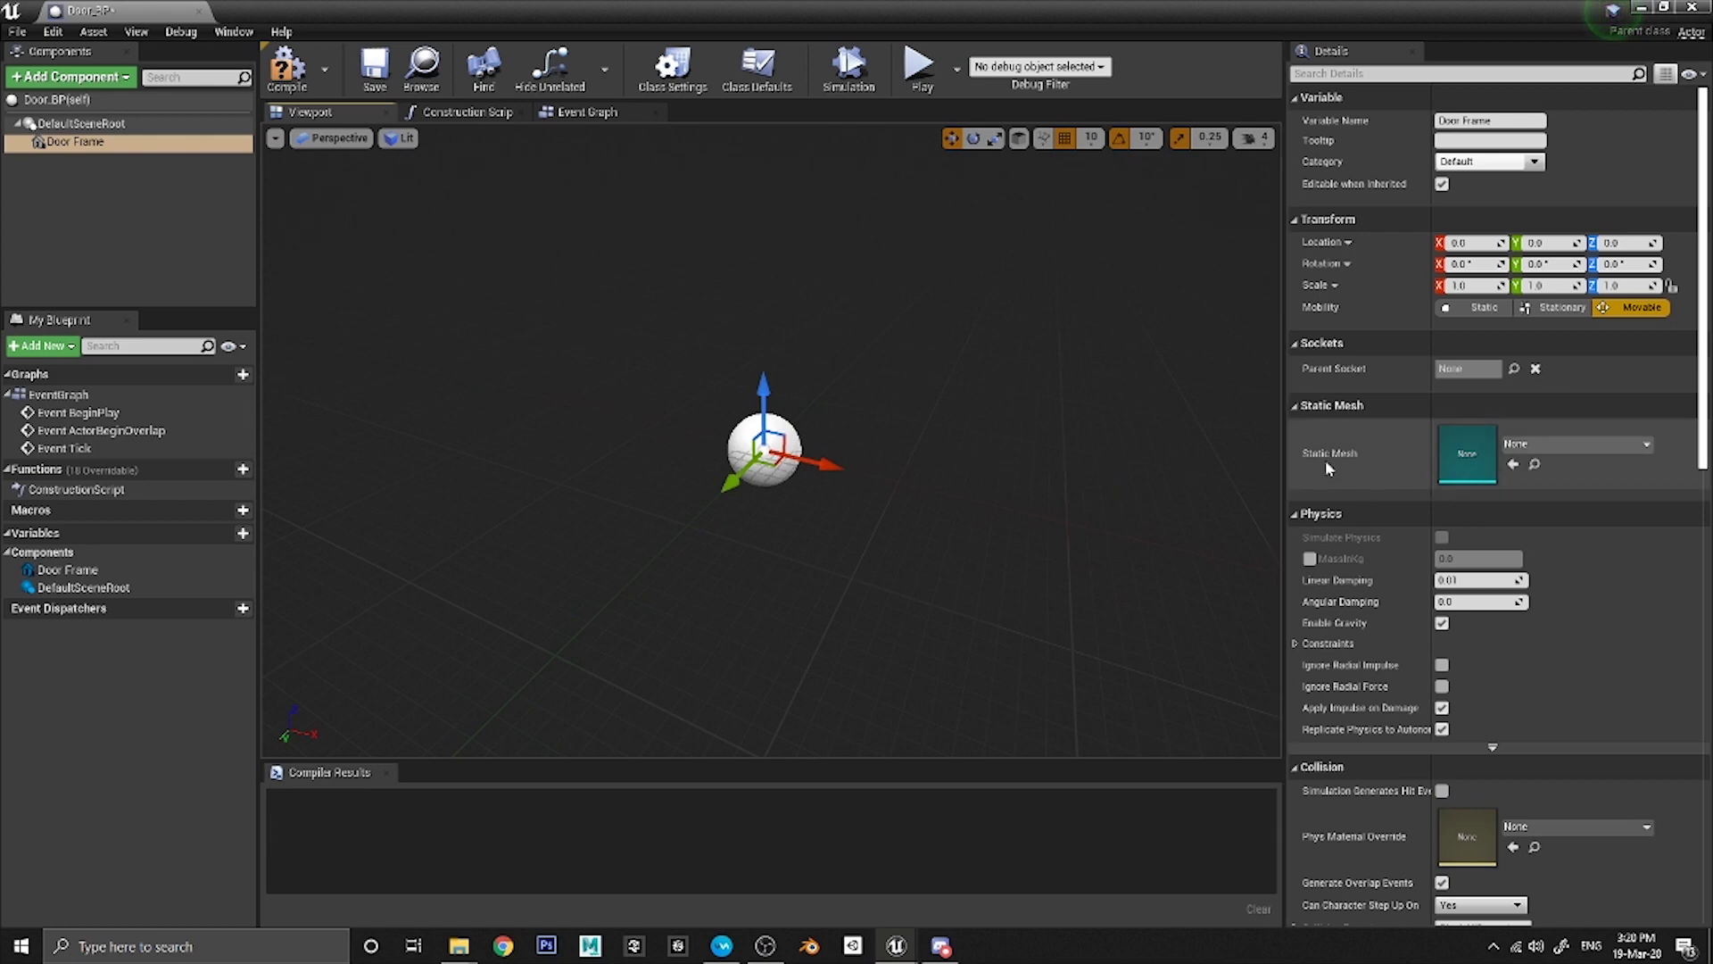
# Set Door Frame's Static Mesh to SM_DoorFrame and frame it in the viewport.
pyautogui.click(1578, 444)
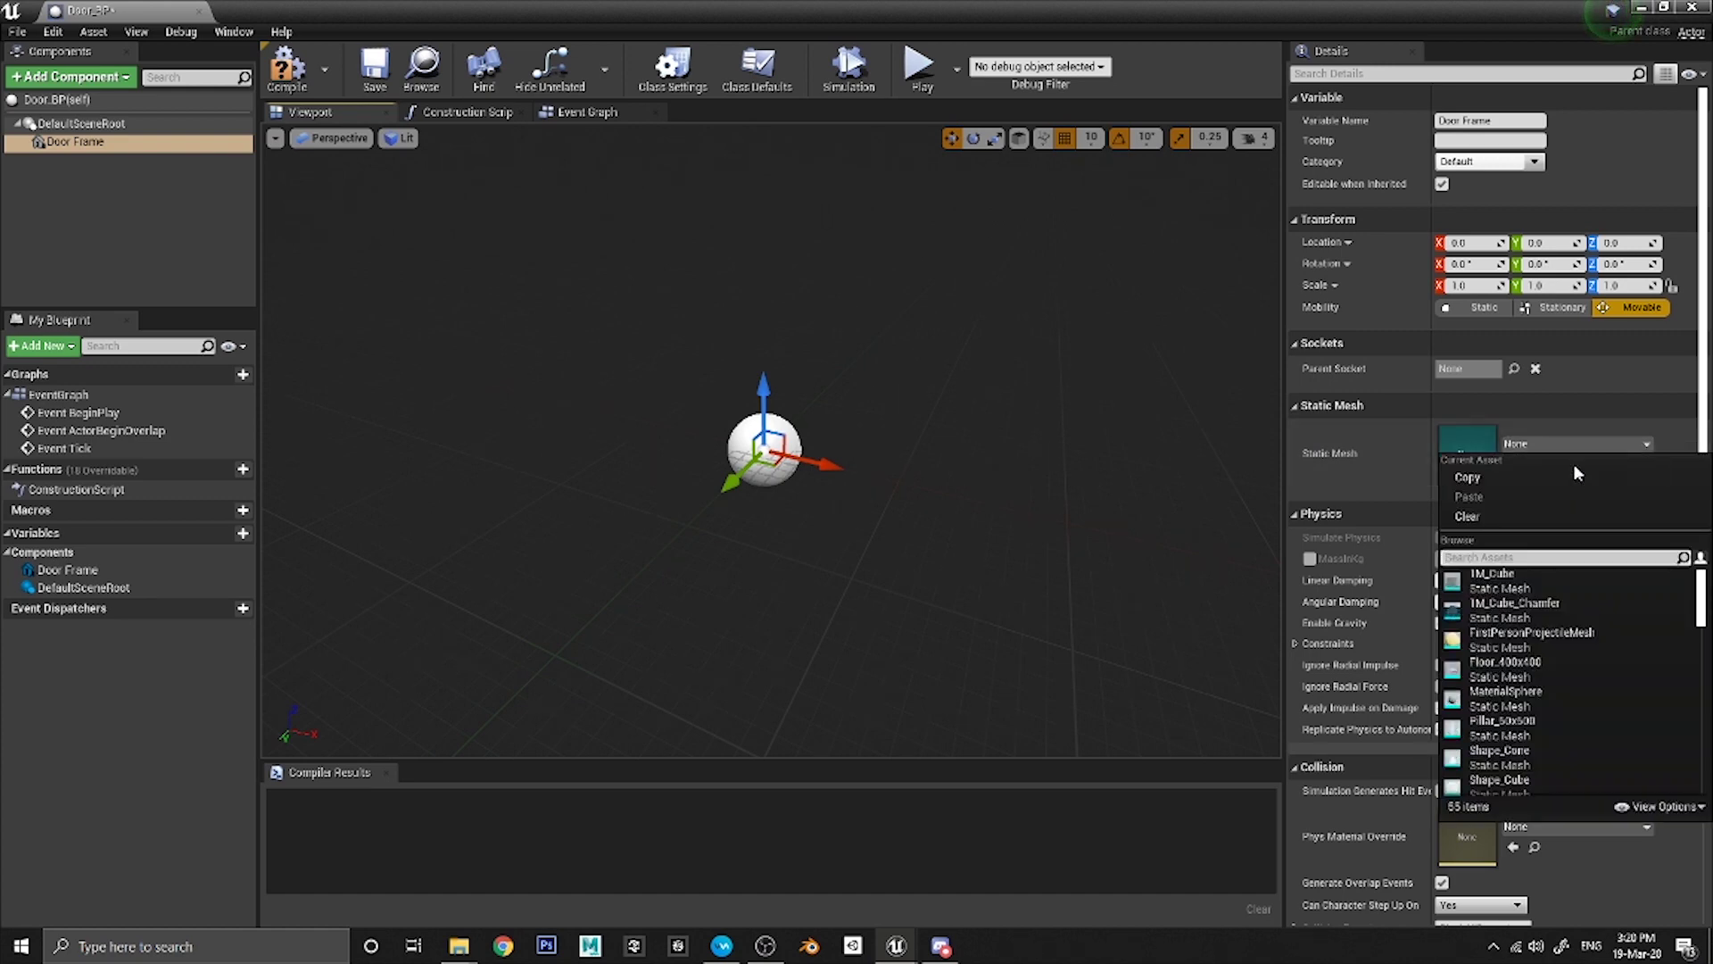
pyautogui.scroll(-5, 1535, 610)
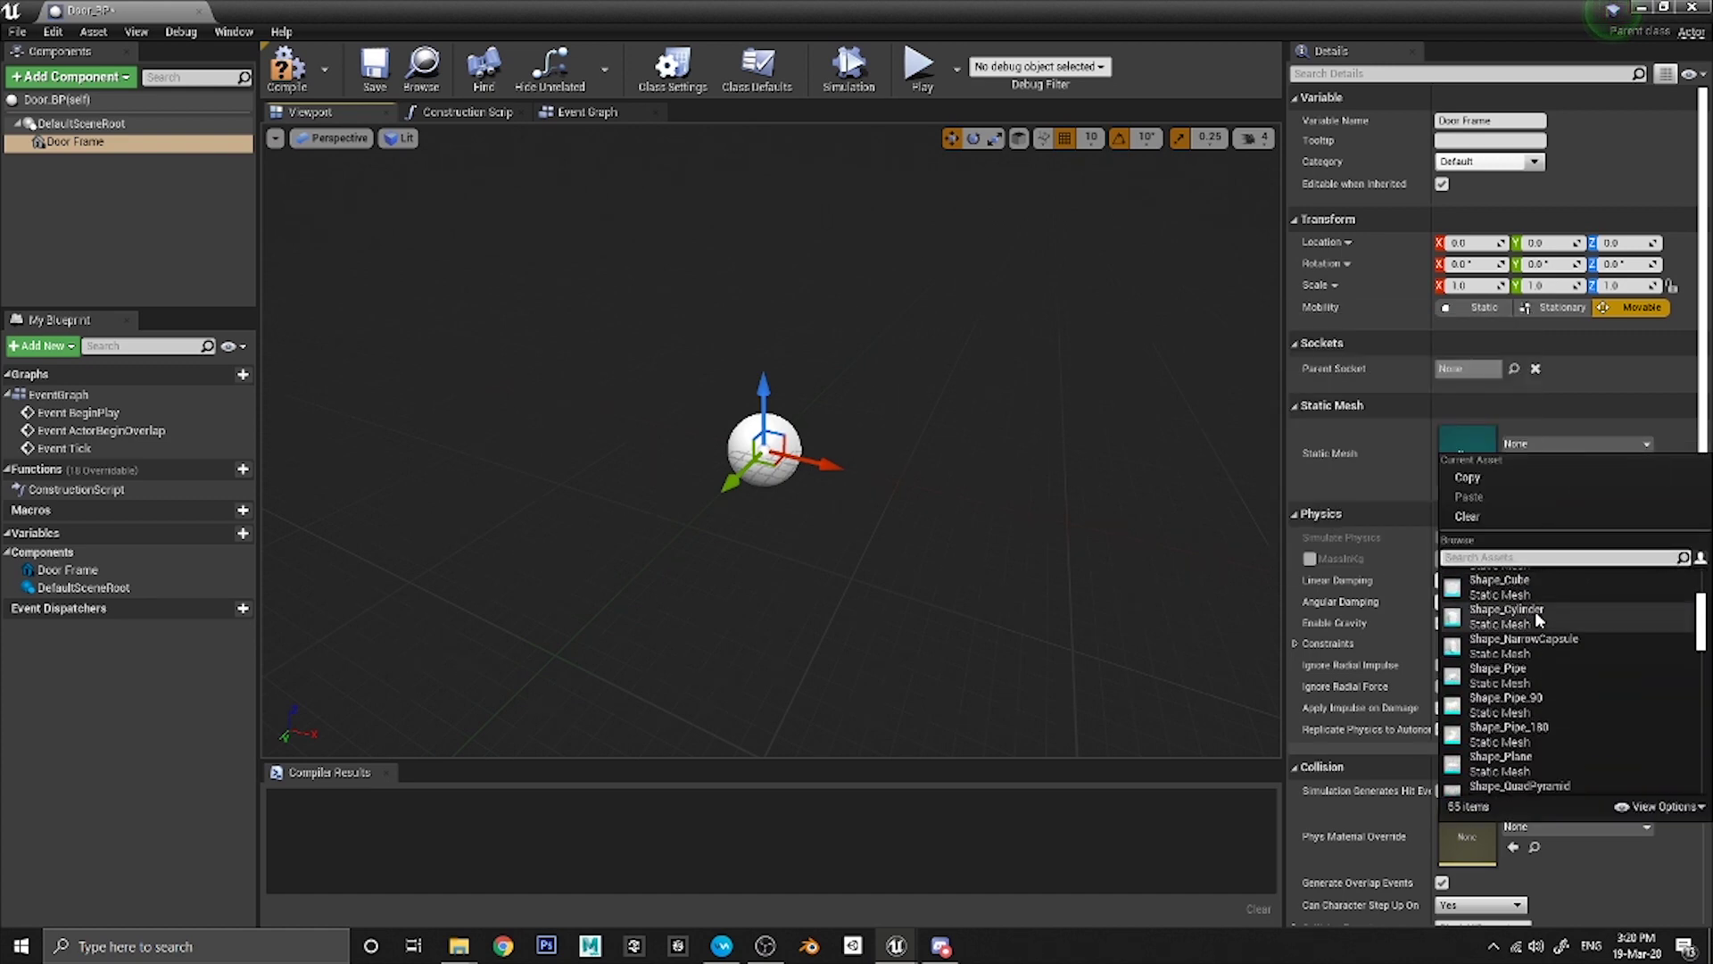
pyautogui.write('frame')
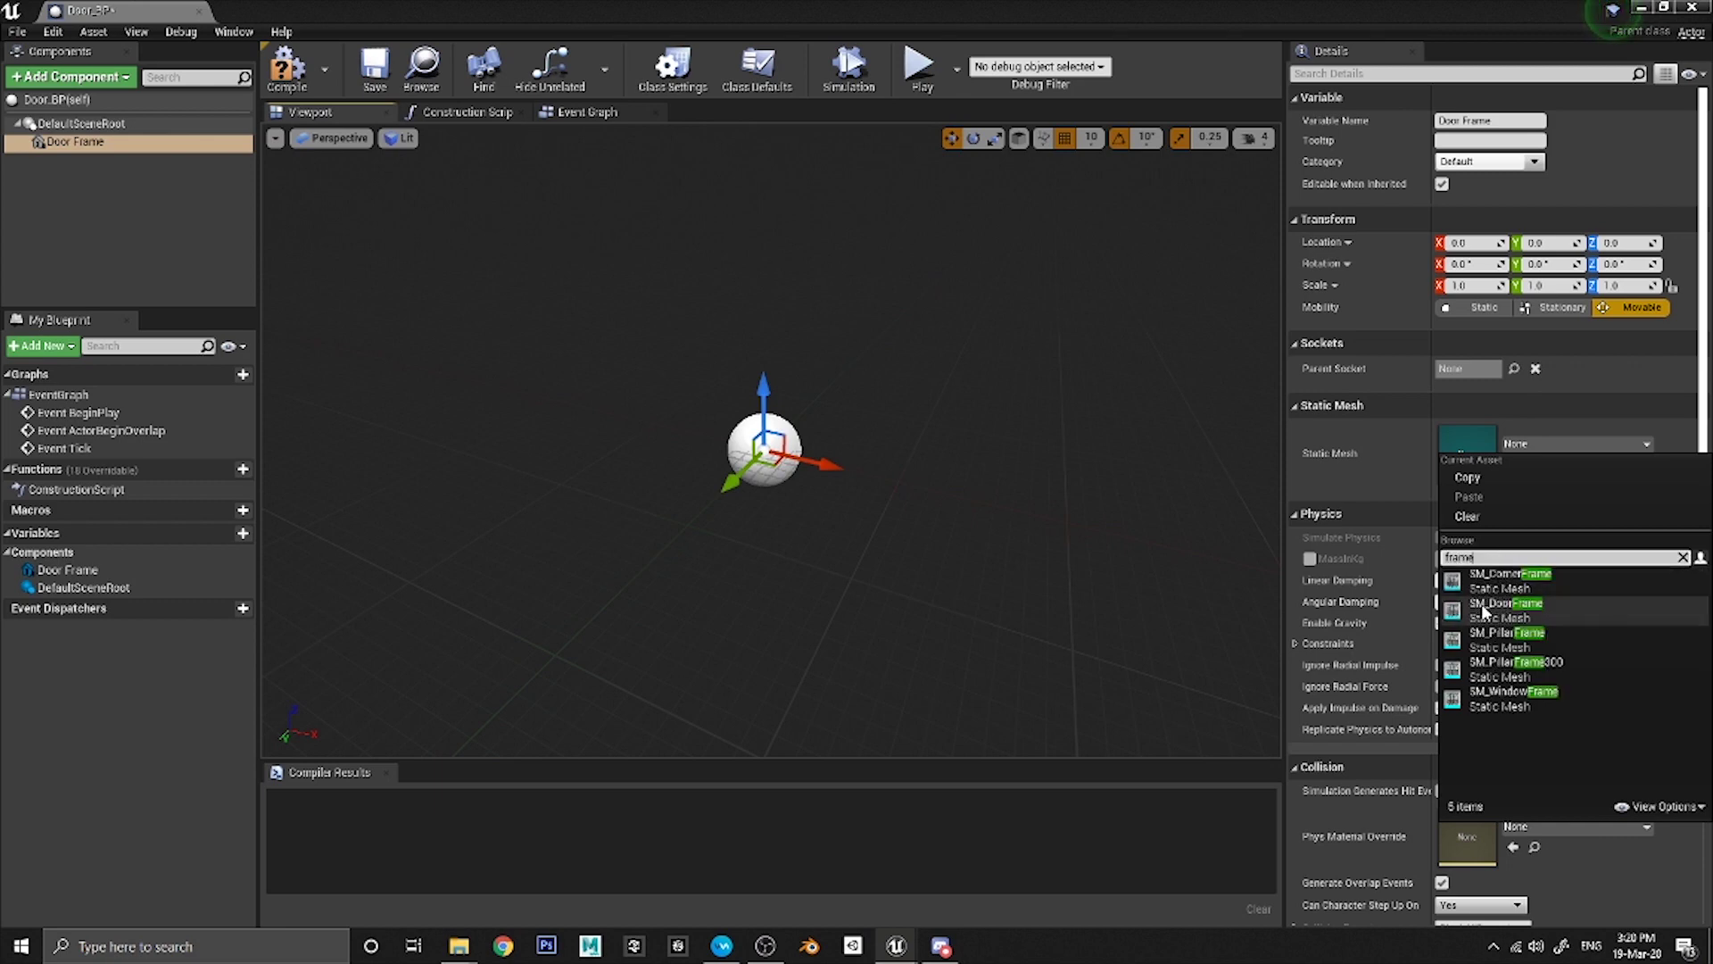
pyautogui.click(1534, 616)
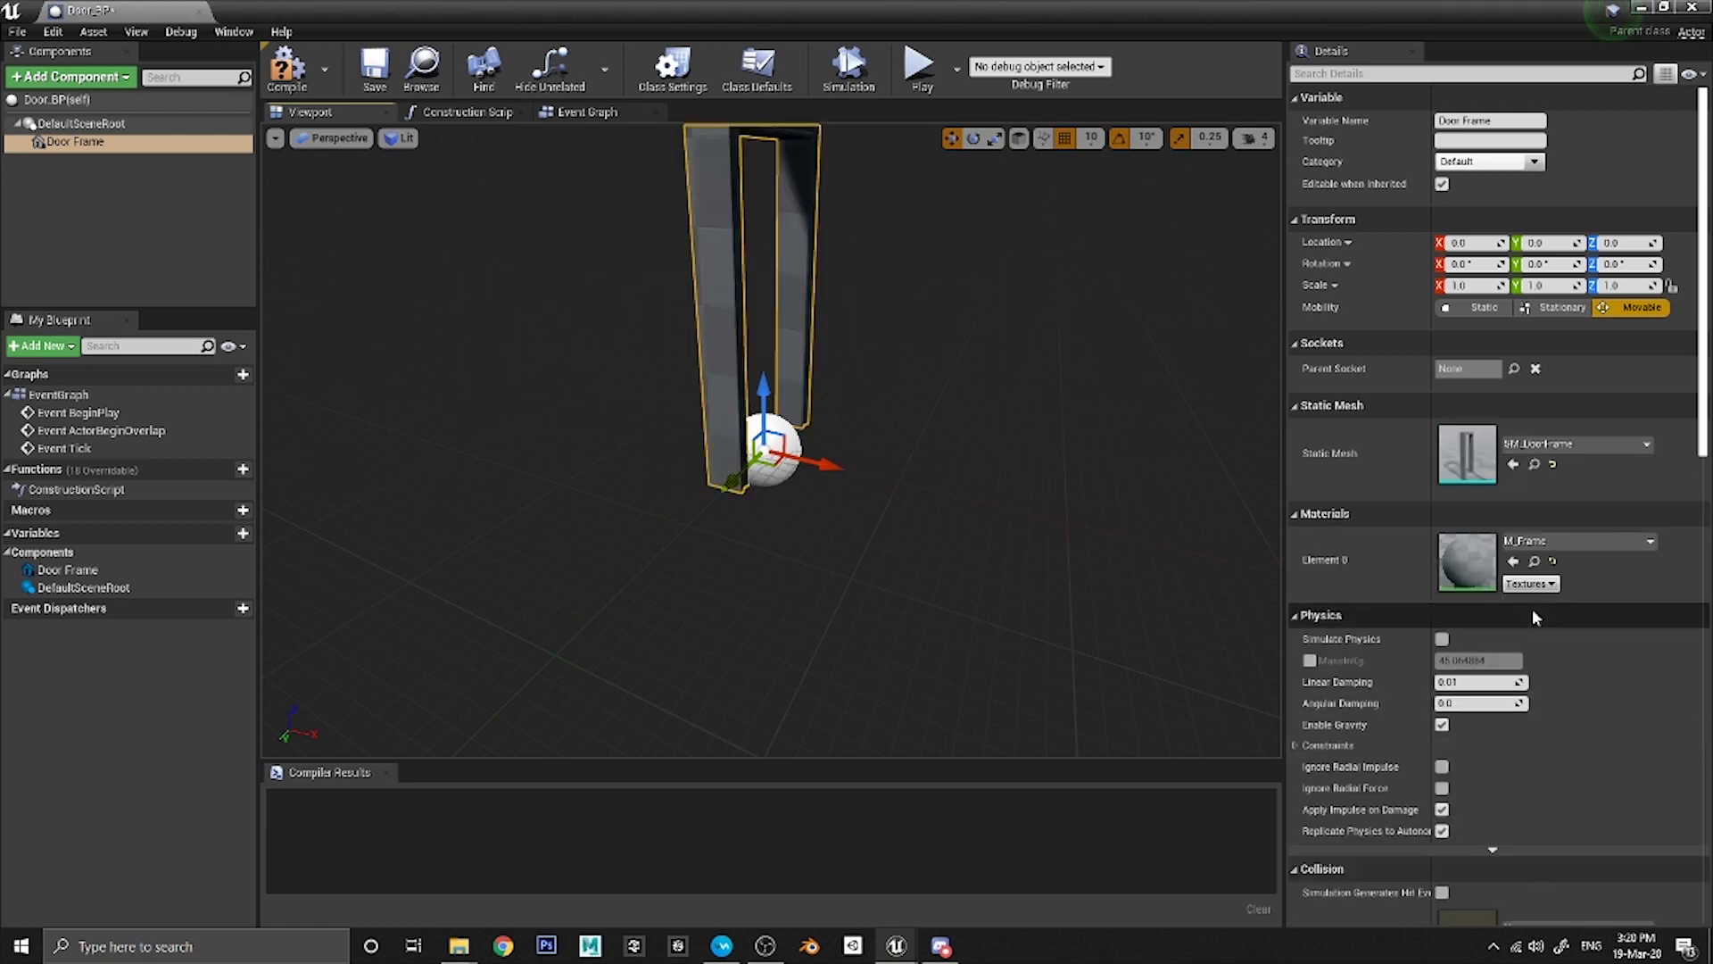
pyautogui.moveTo(932, 362); pyautogui.dragTo(908, 332, button='right')
pyautogui.moveTo(954, 405); pyautogui.dragTo(957, 348, button='right')
pyautogui.moveTo(982, 386)
pyautogui.mouseDown()
pyautogui.moveTo(947, 415)
pyautogui.moveTo(1133, 411)
pyautogui.moveTo(991, 414)
pyautogui.mouseUp()
pyautogui.moveTo(991, 415); pyautogui.dragTo(911, 411, button='right')
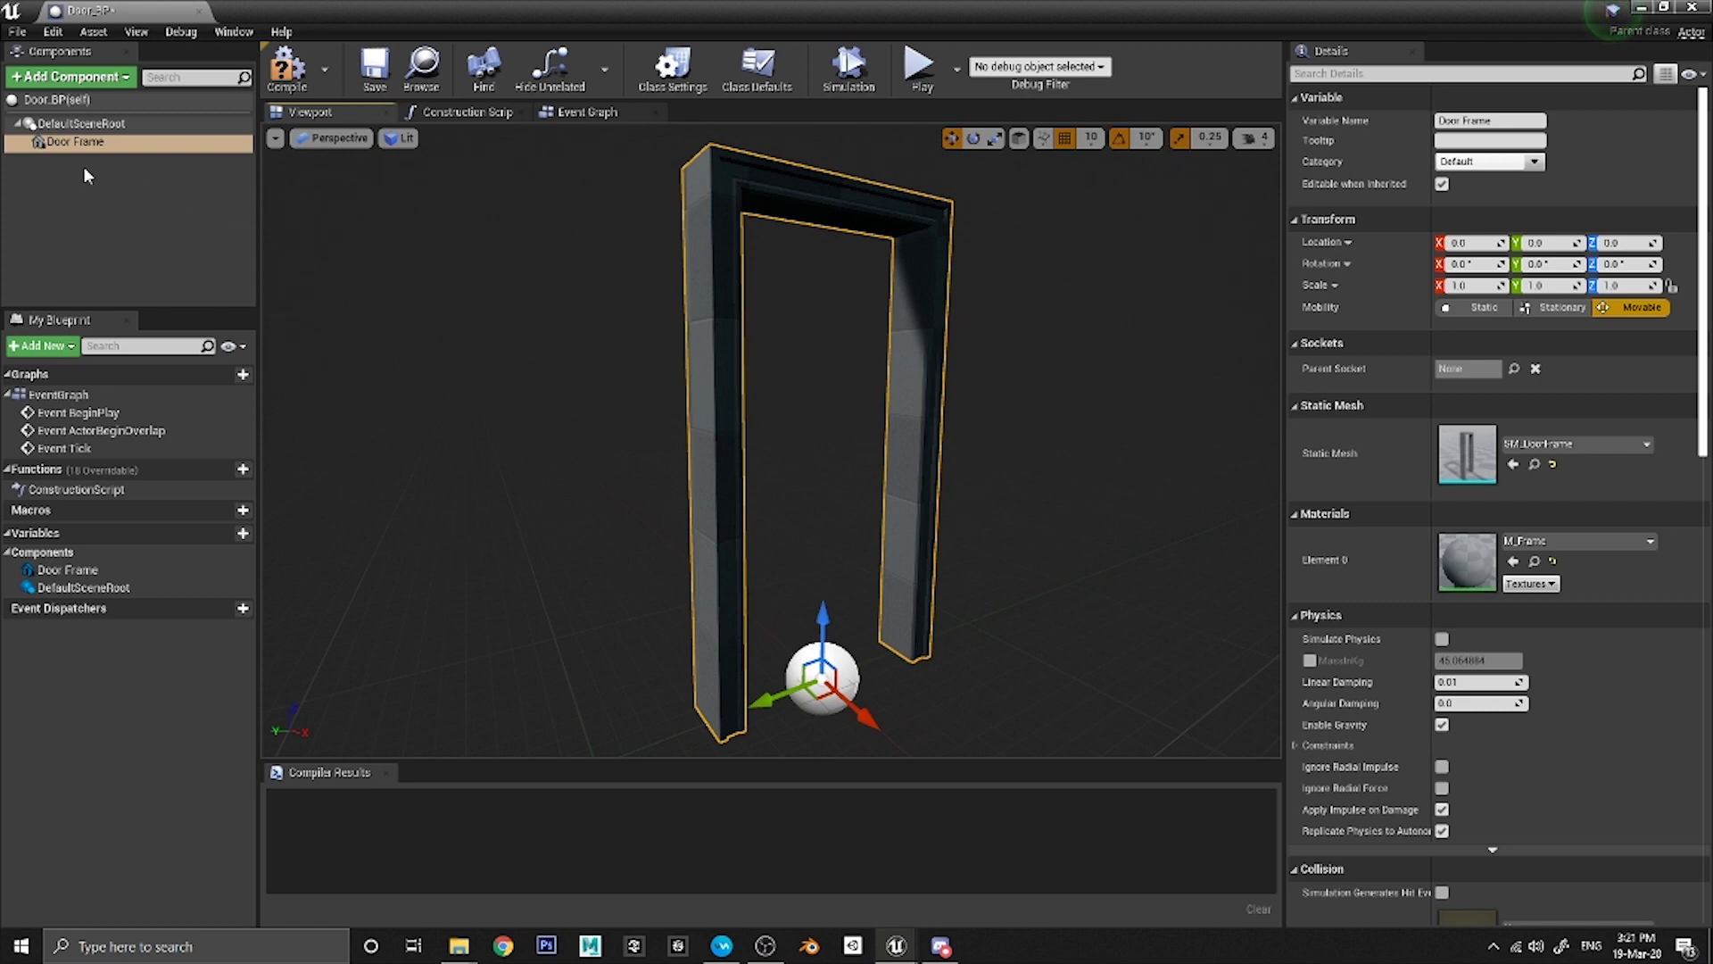
# Add a Static Mesh component under Door Frame named Door.
pyautogui.click(71, 77)
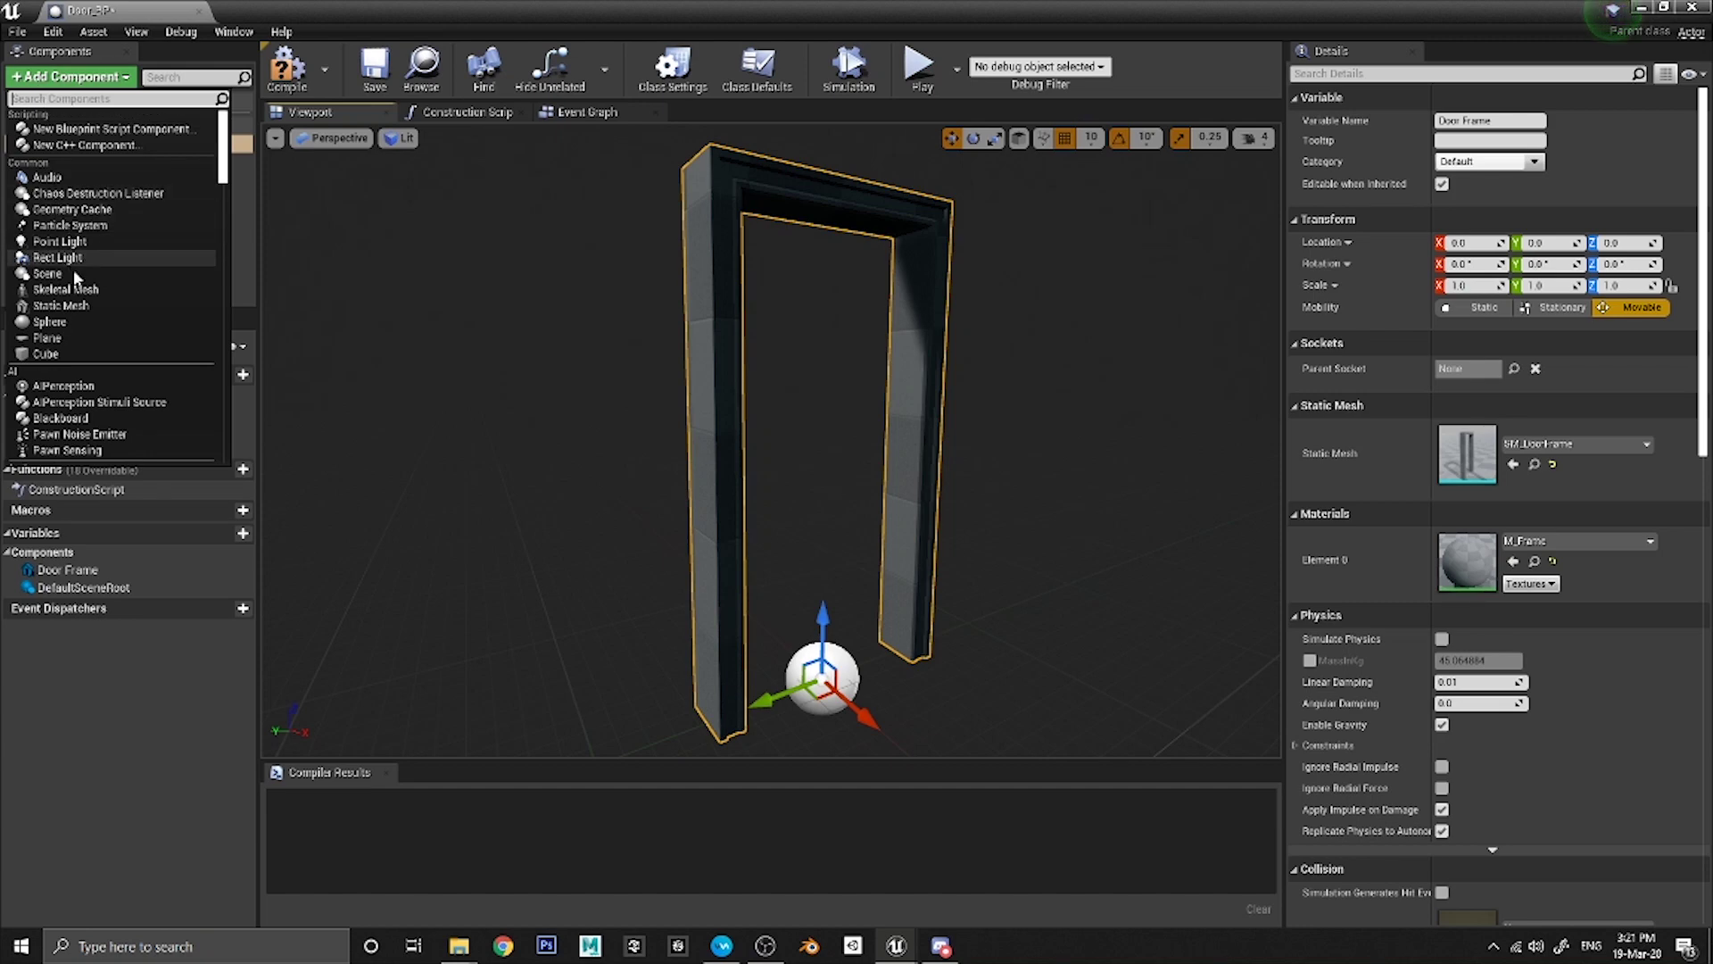
pyautogui.click(61, 305)
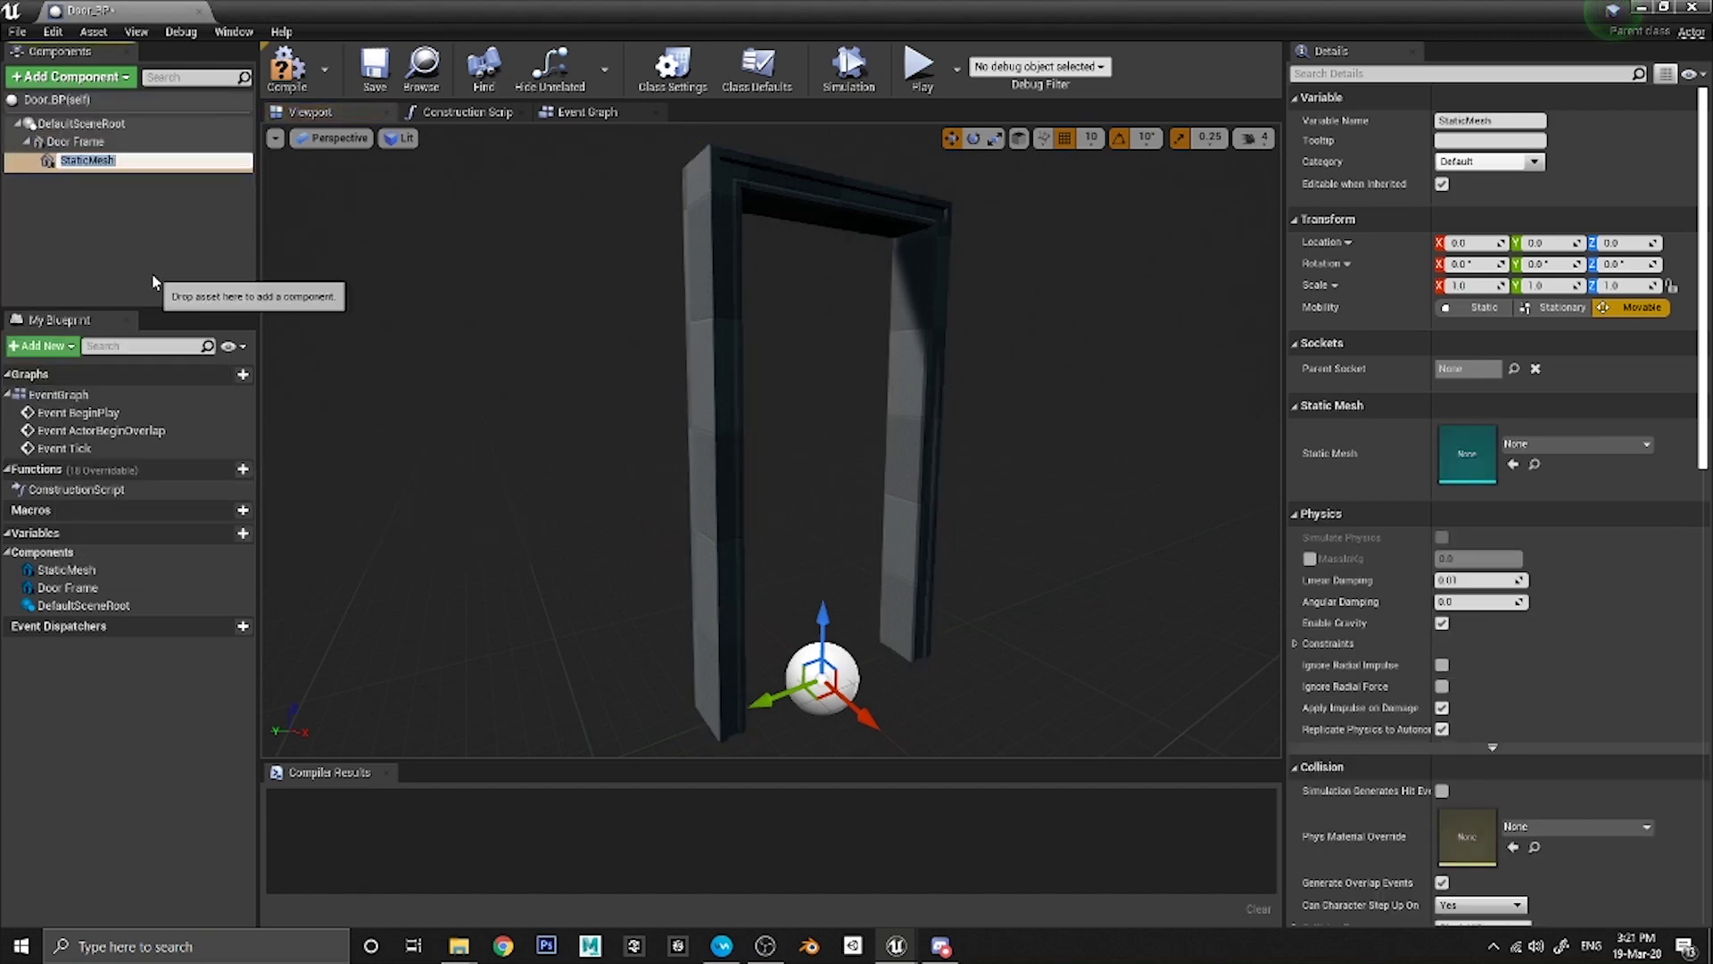
pyautogui.write('Door')
pyautogui.press('Return')
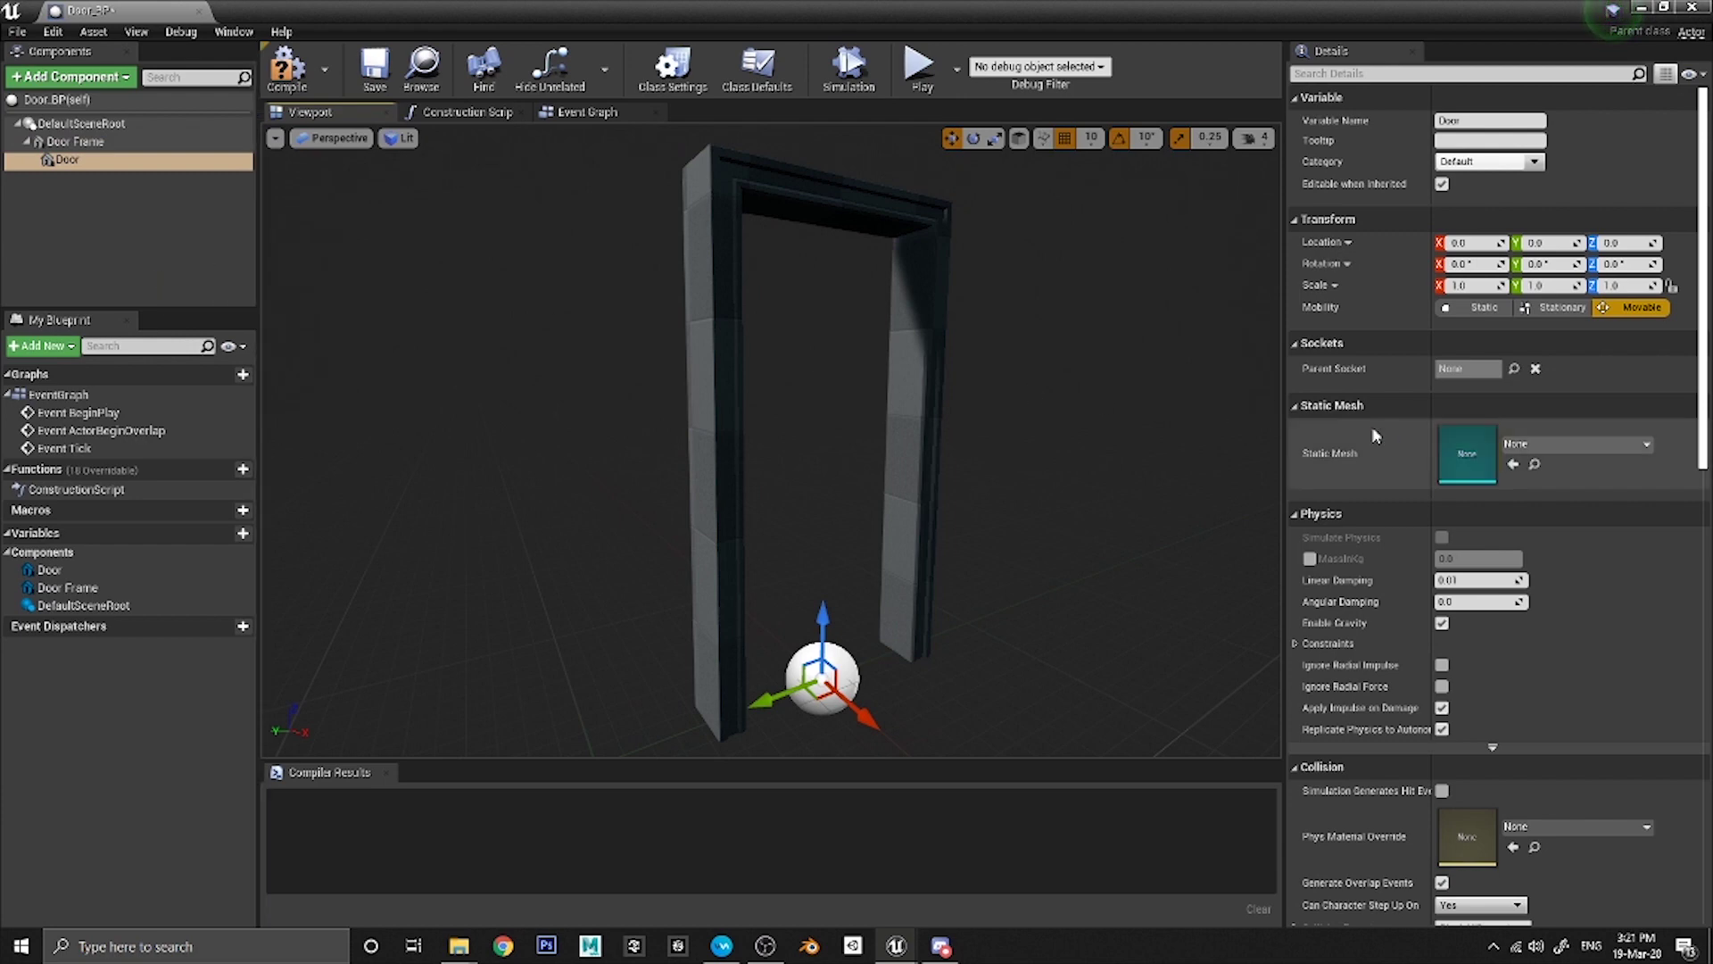
# Assign SM_Door as the Door component's Static Mesh.
pyautogui.click(1575, 444)
pyautogui.scroll(-2, 1523, 658)
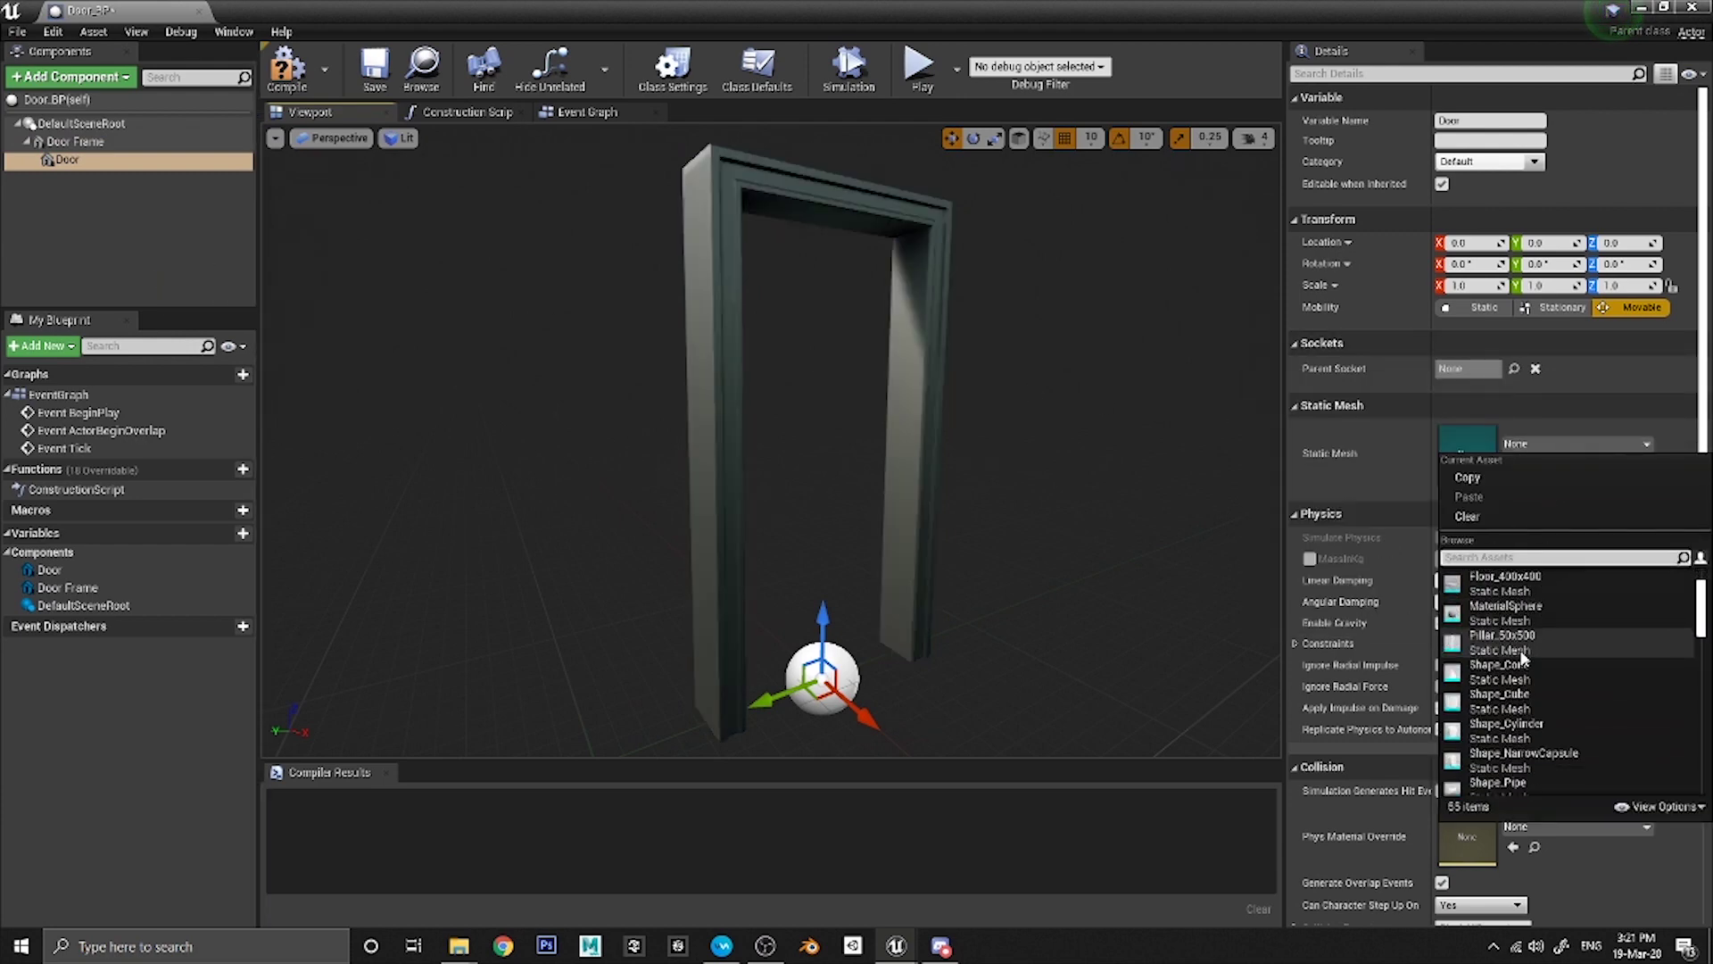
pyautogui.write('door')
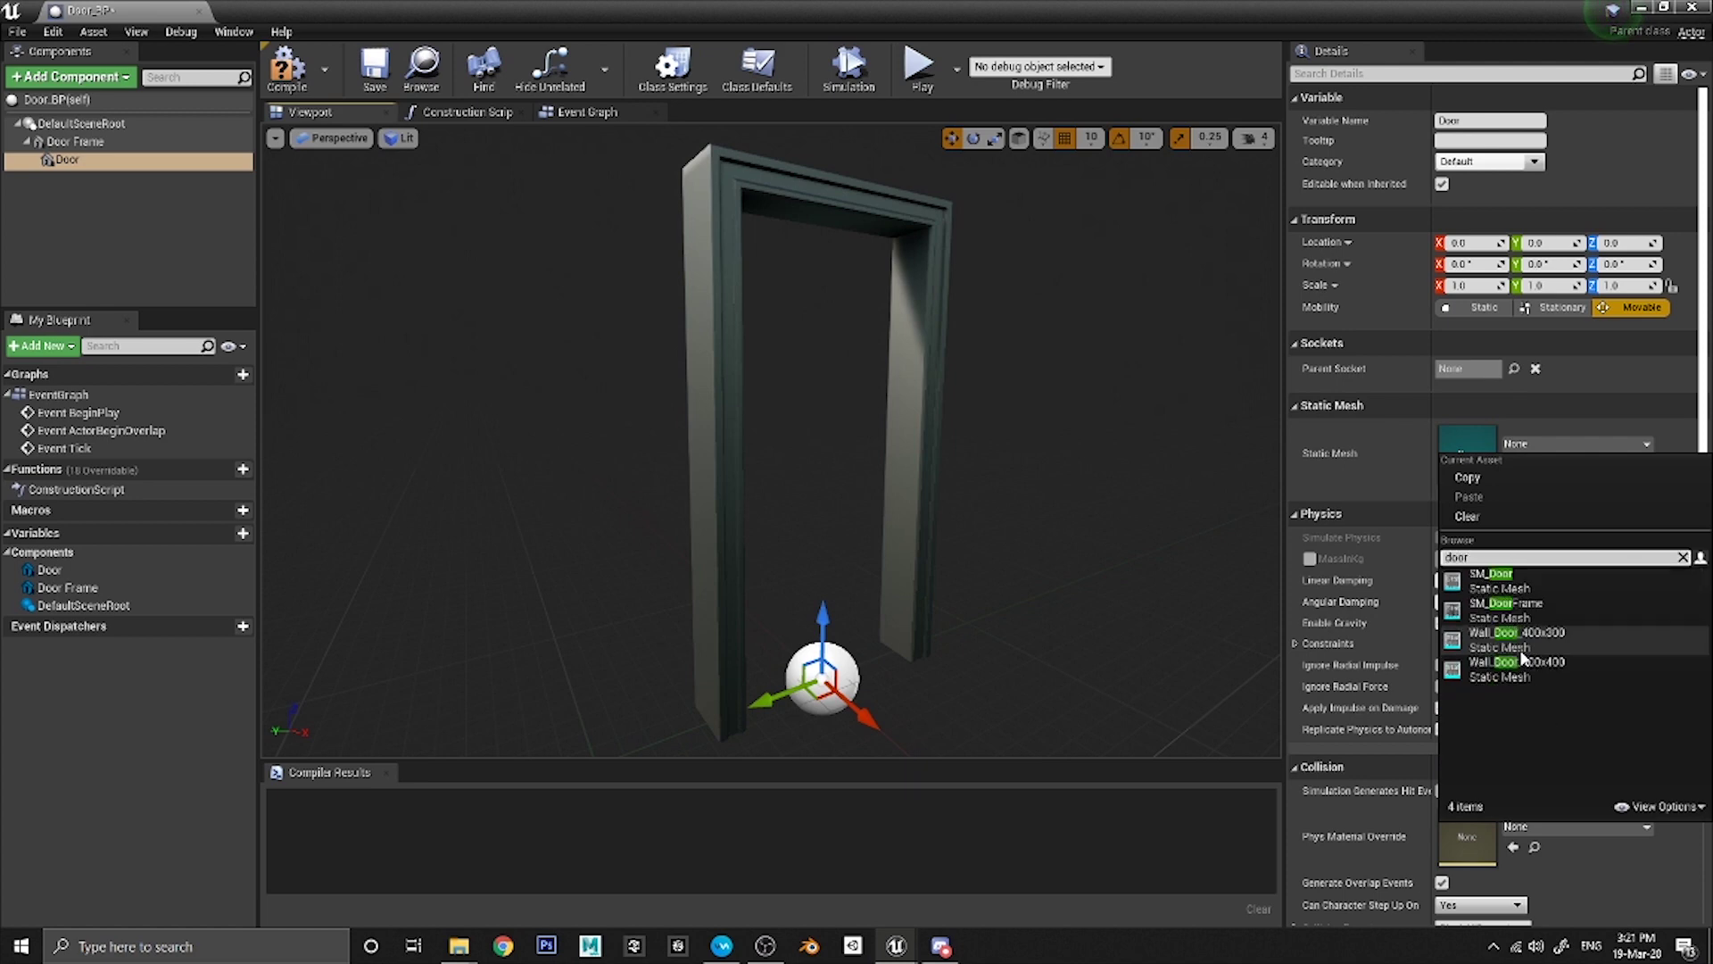
pyautogui.click(1499, 582)
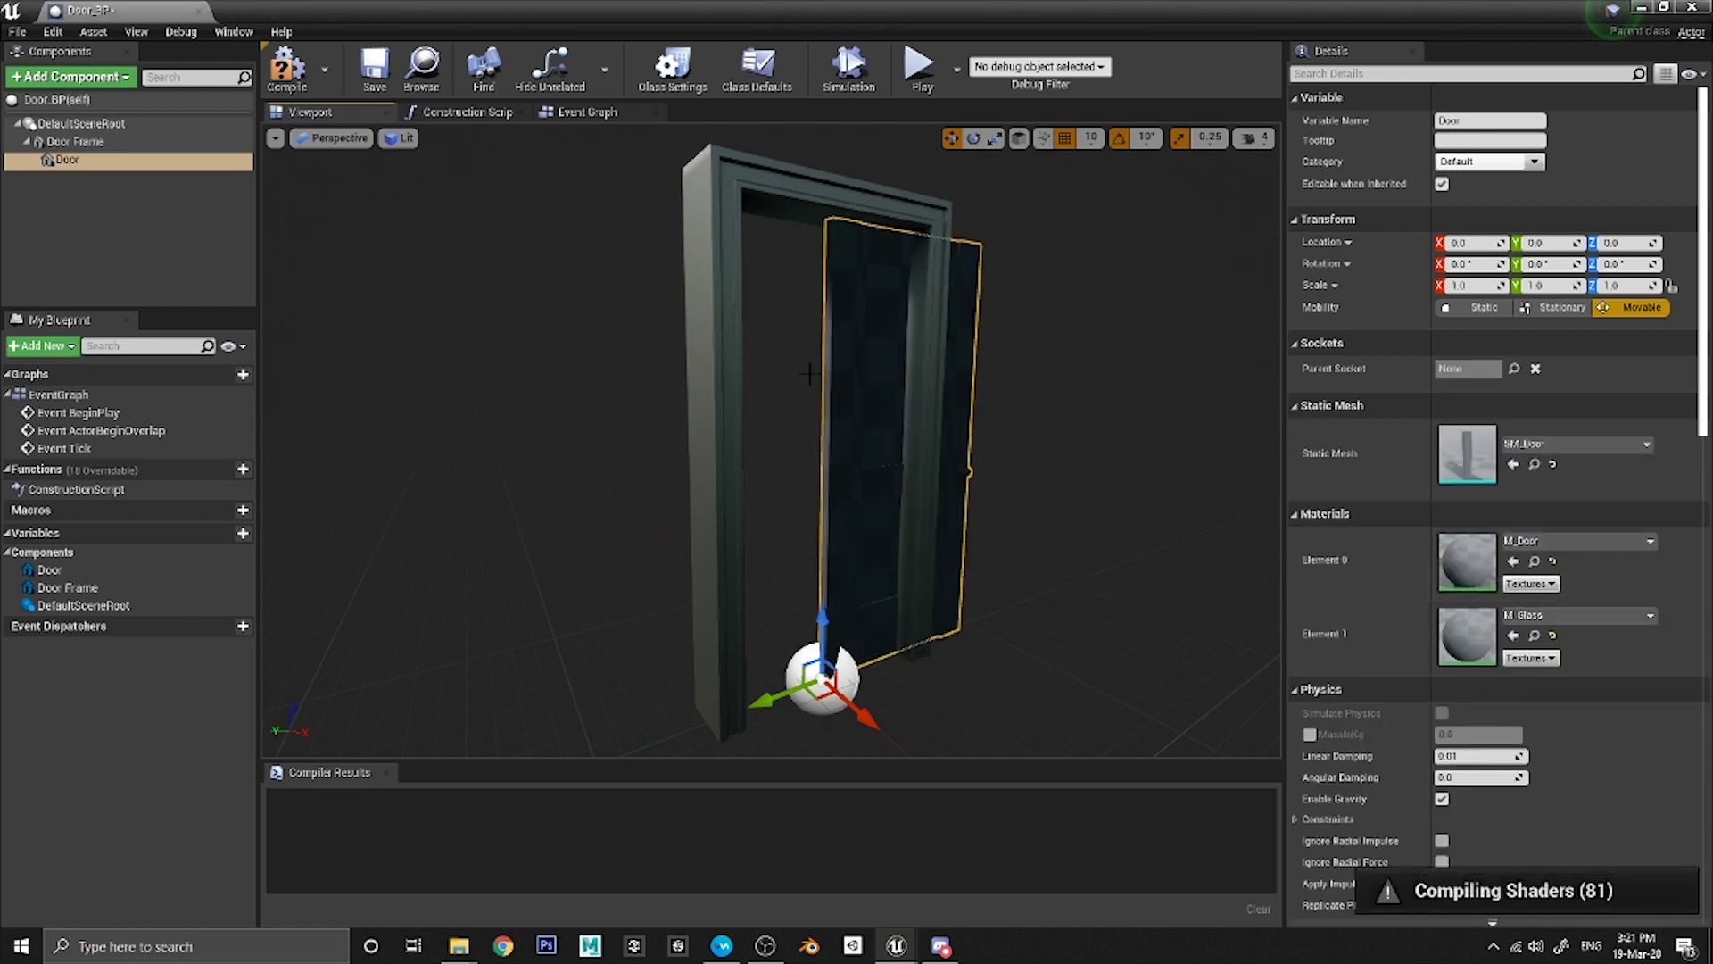
# Drag the Door along Y into the frame opening until Location Y reads 50.
pyautogui.moveTo(941, 514); pyautogui.dragTo(826, 514, button='right')
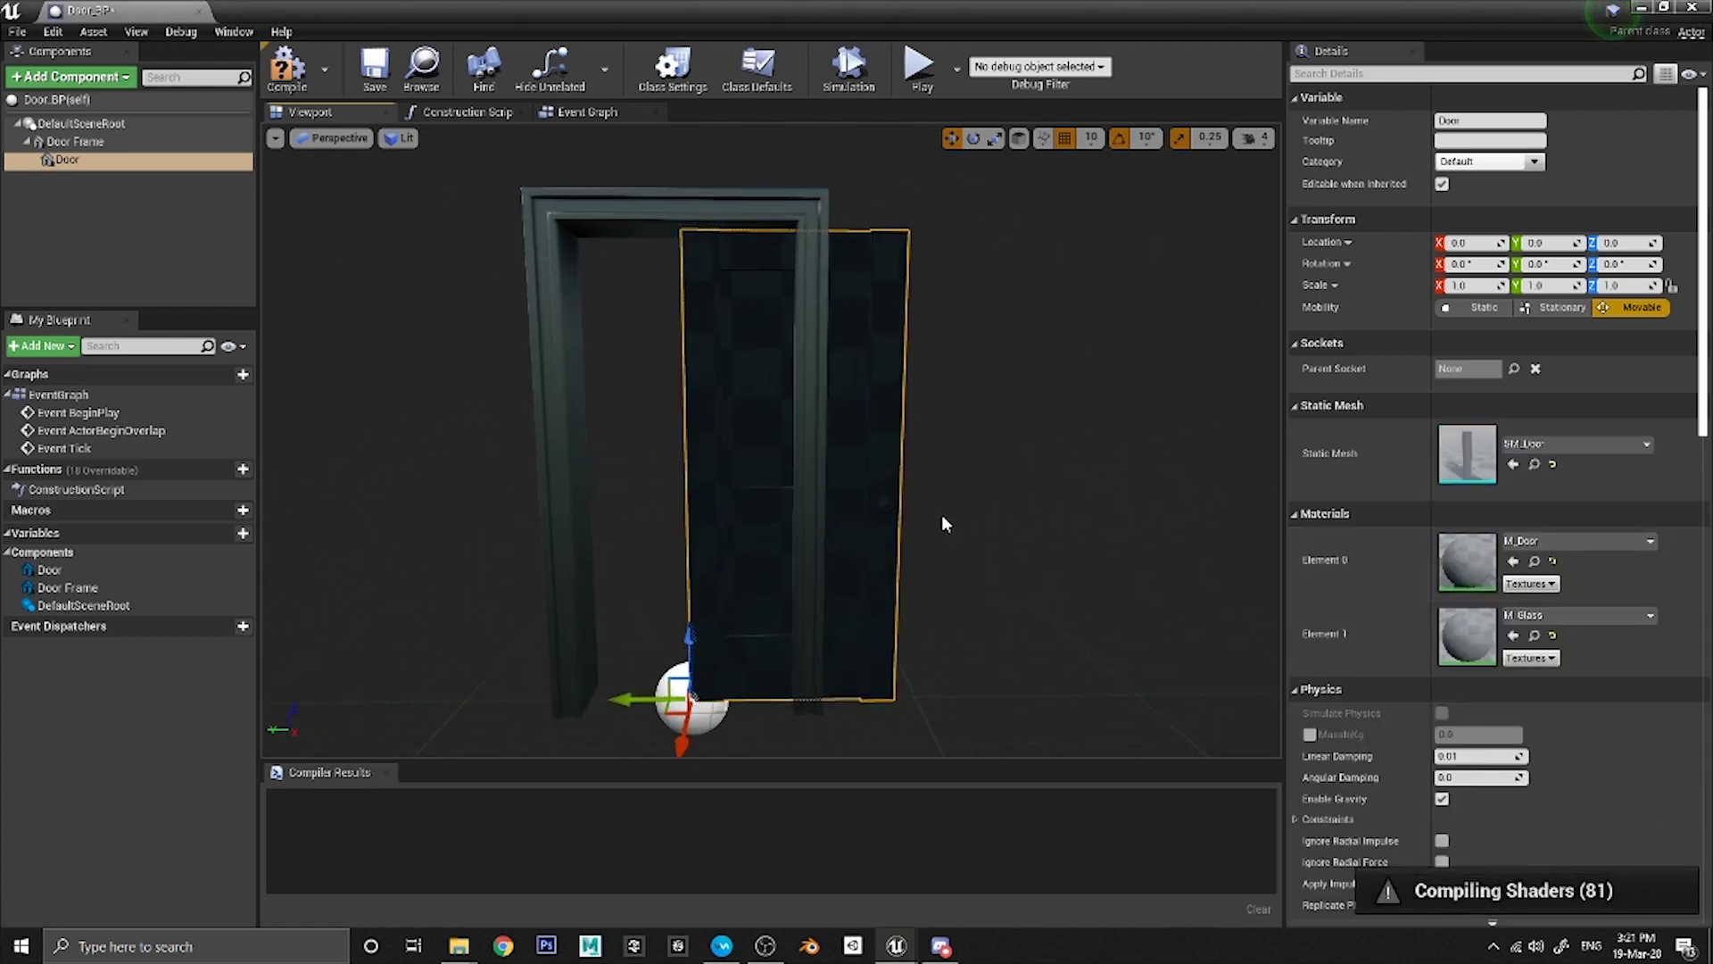
pyautogui.moveTo(862, 399)
pyautogui.mouseDown(button='right')
pyautogui.moveTo(785, 402)
pyautogui.moveTo(862, 400)
pyautogui.mouseUp(button='right')
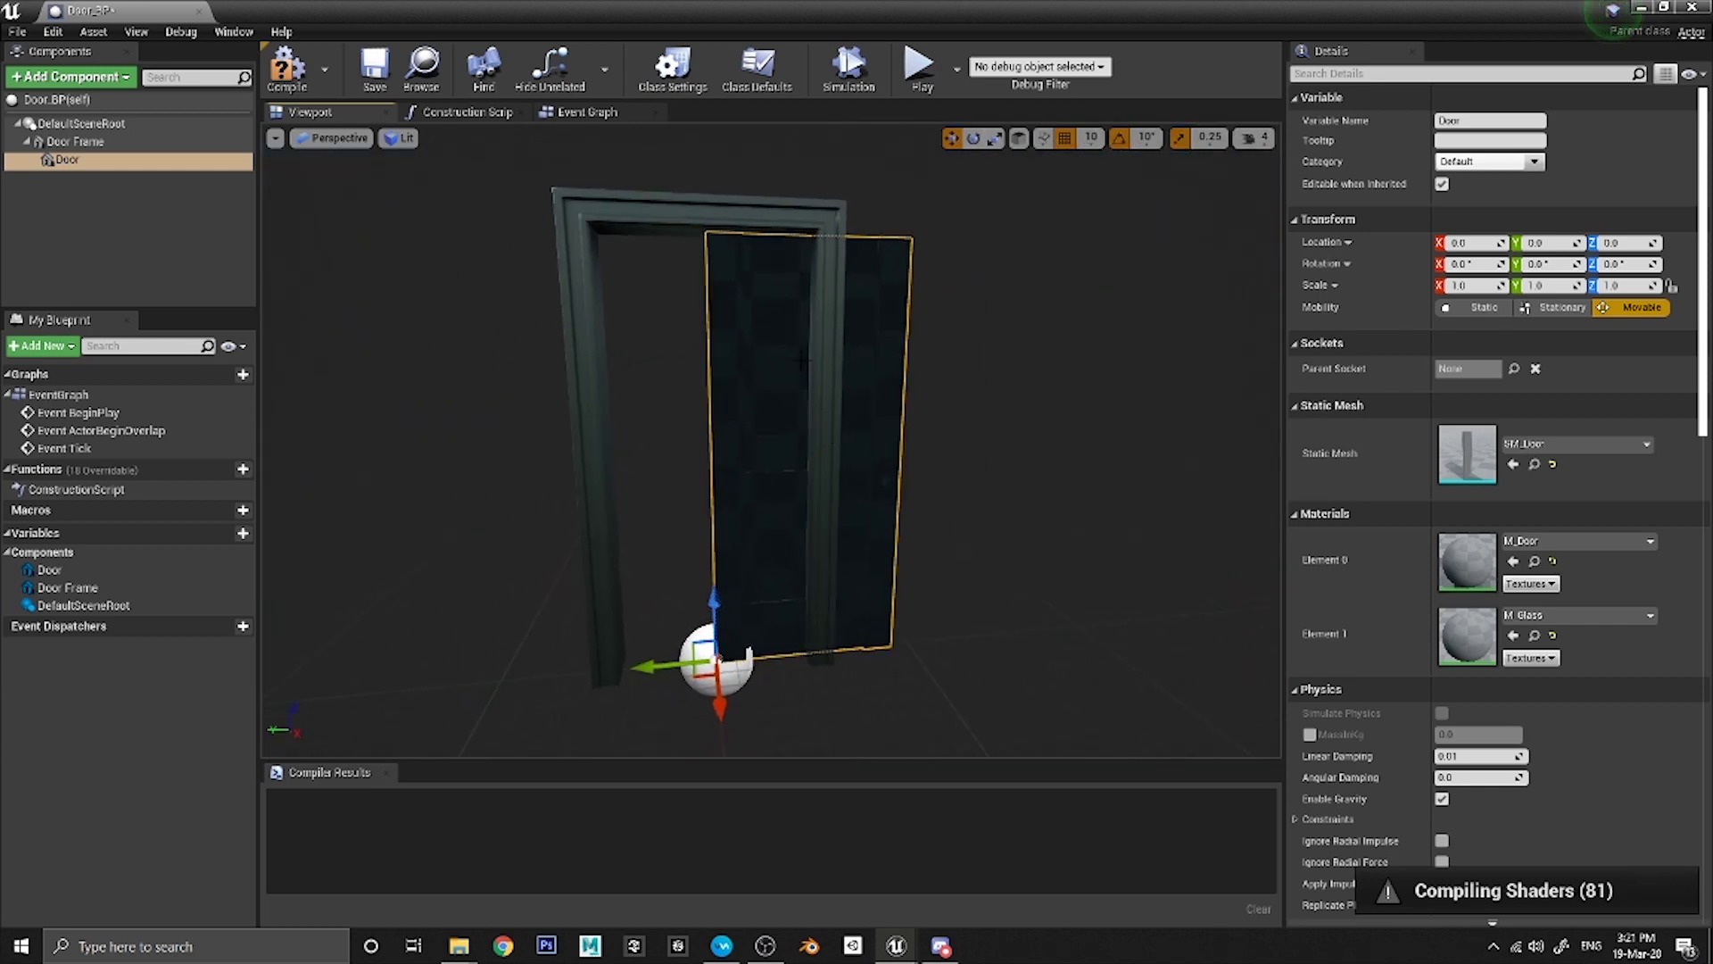
pyautogui.moveTo(740, 405); pyautogui.dragTo(722, 394, button='right')
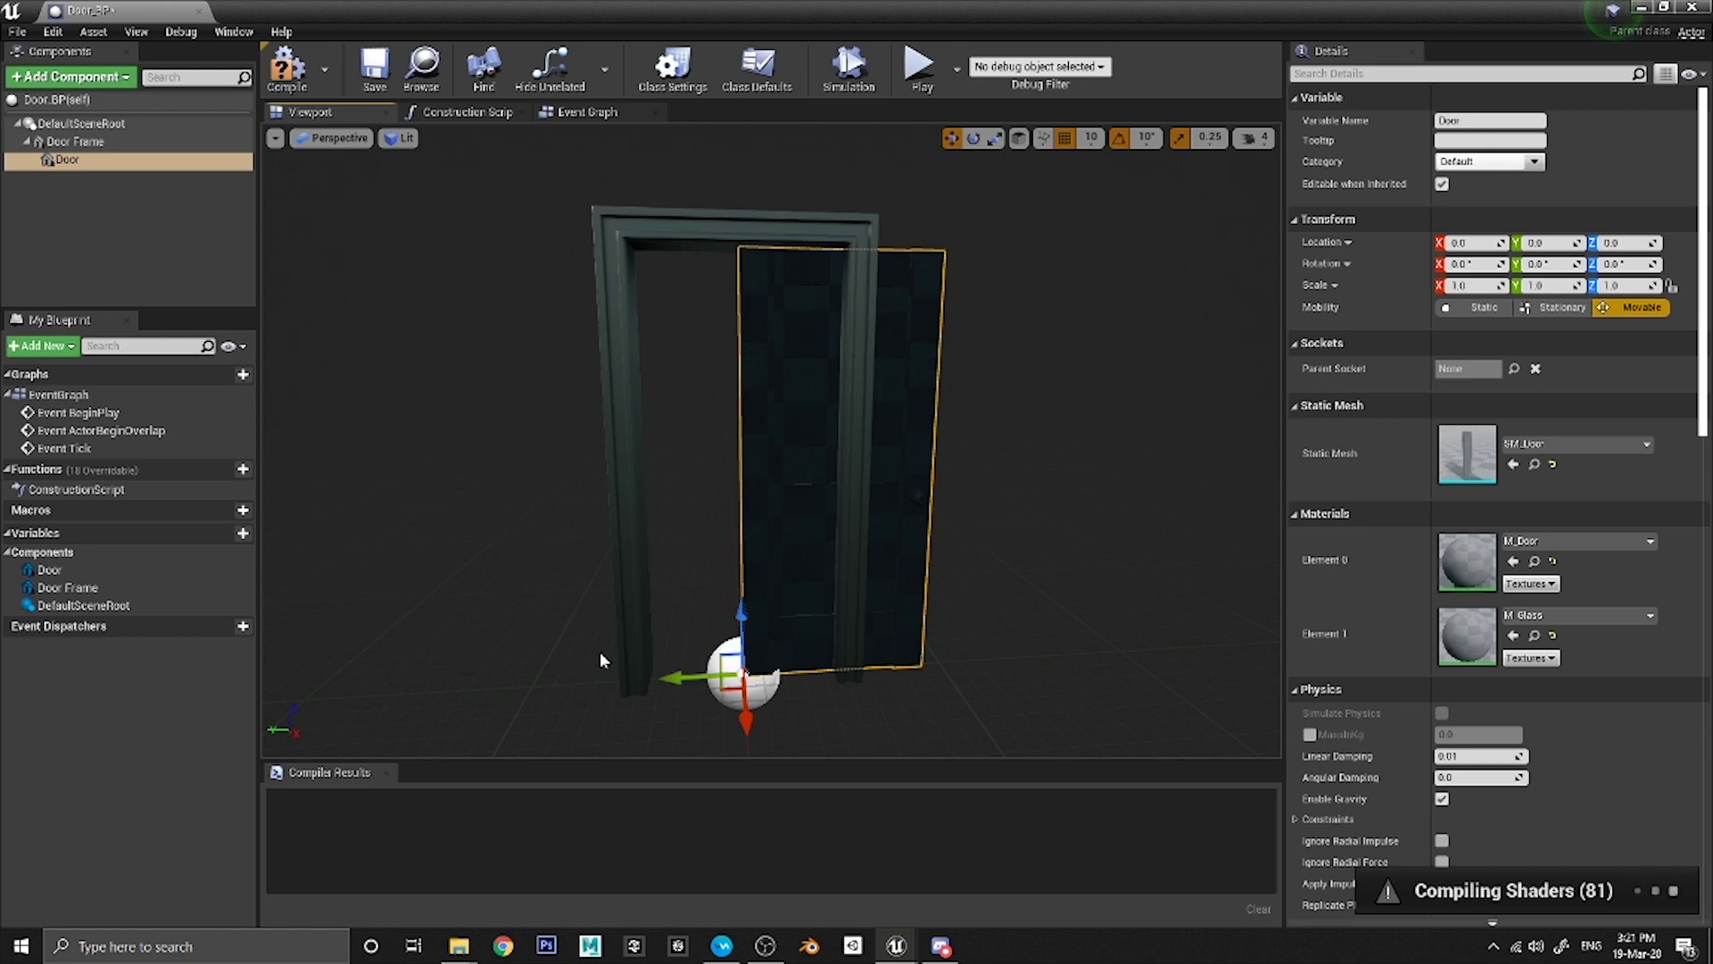
pyautogui.moveTo(674, 678); pyautogui.dragTo(587, 680)
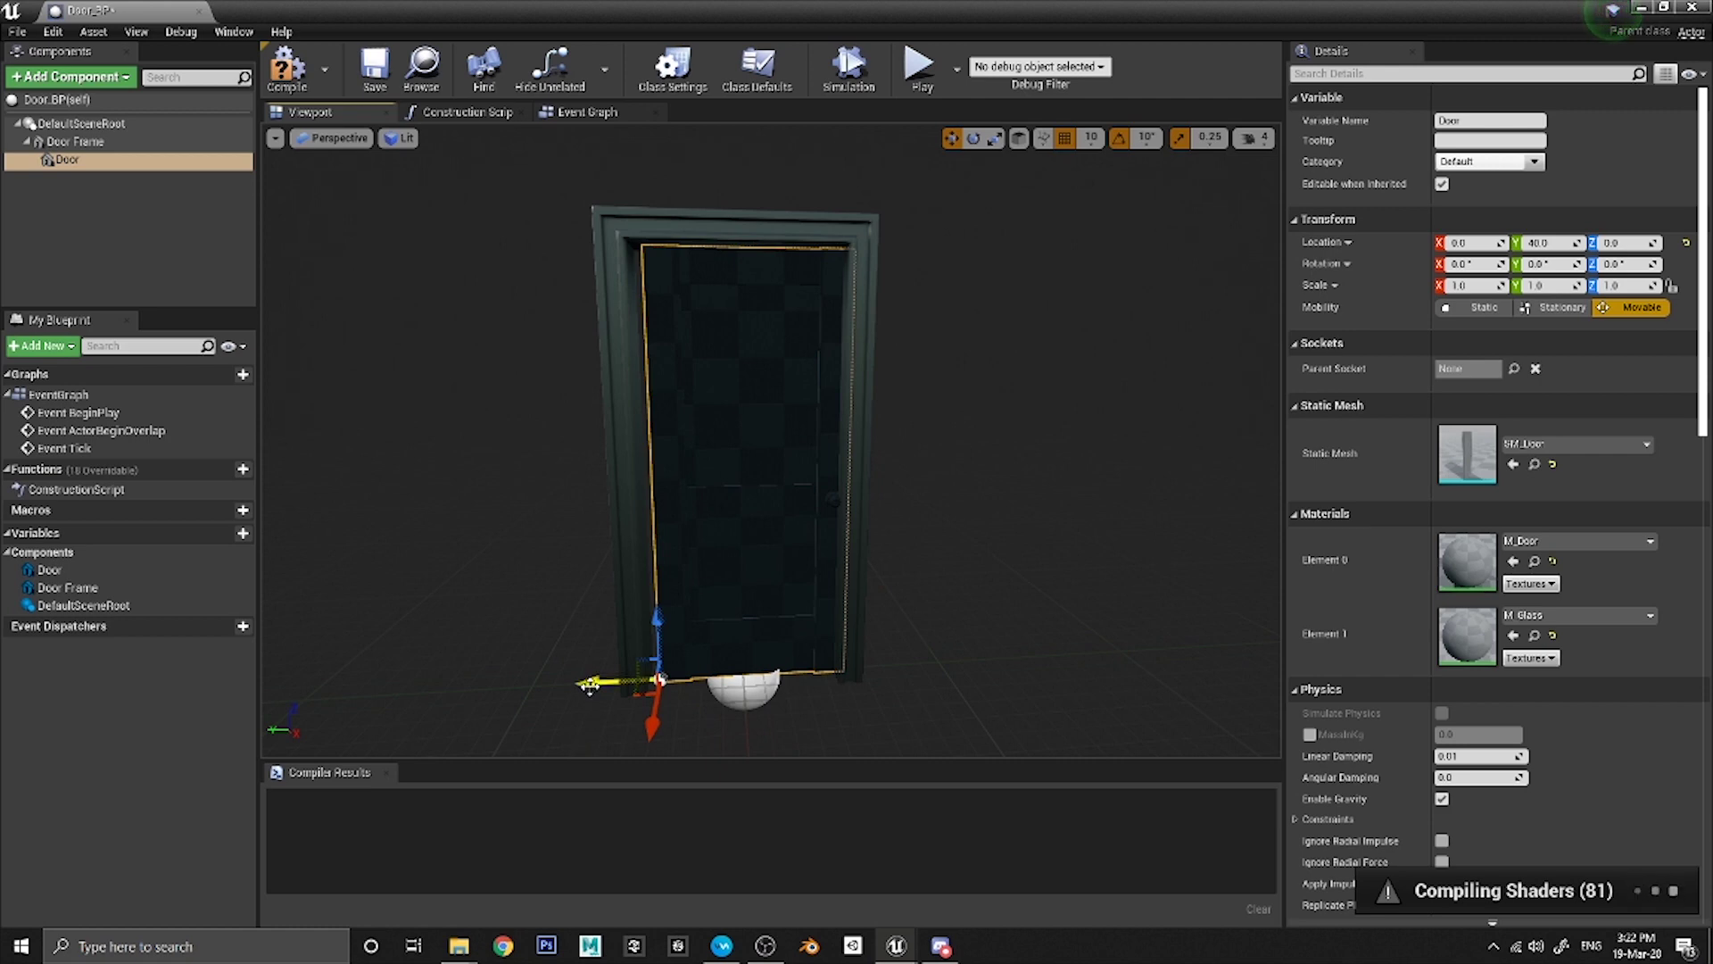
pyautogui.moveTo(585, 685); pyautogui.dragTo(576, 687)
pyautogui.moveTo(857, 523); pyautogui.dragTo(830, 528, button='right')
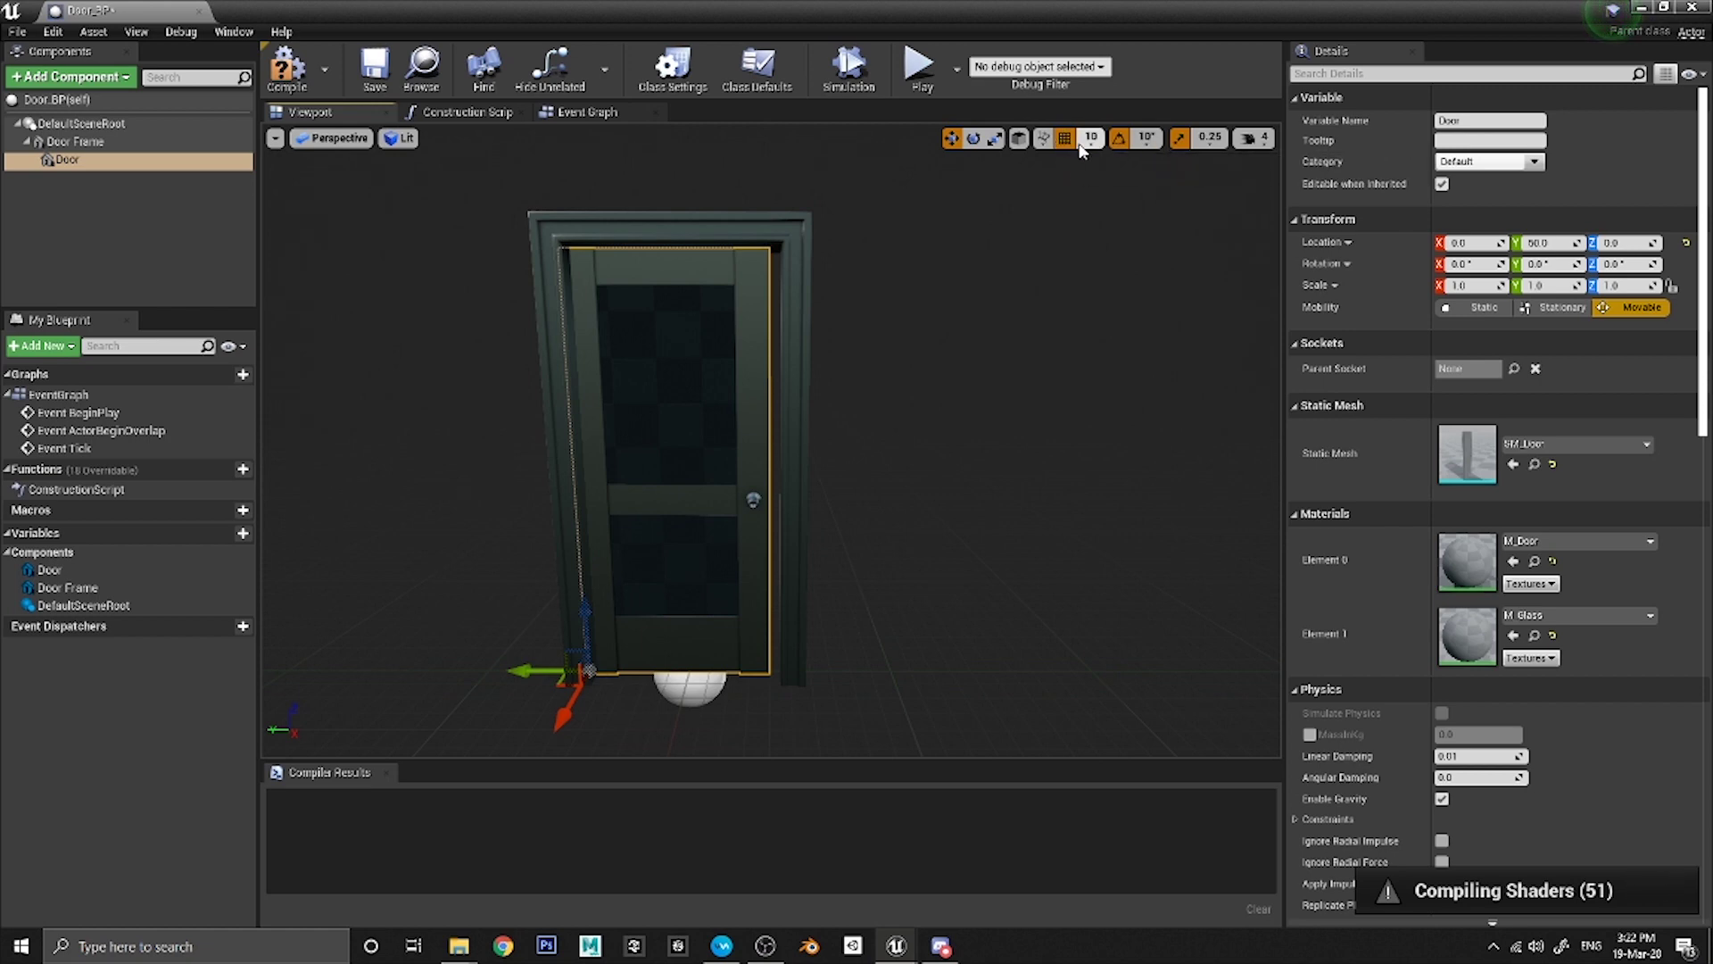
# Set grid snap to 5 and nudge the Door back to Location Y 45.
pyautogui.click(1092, 139)
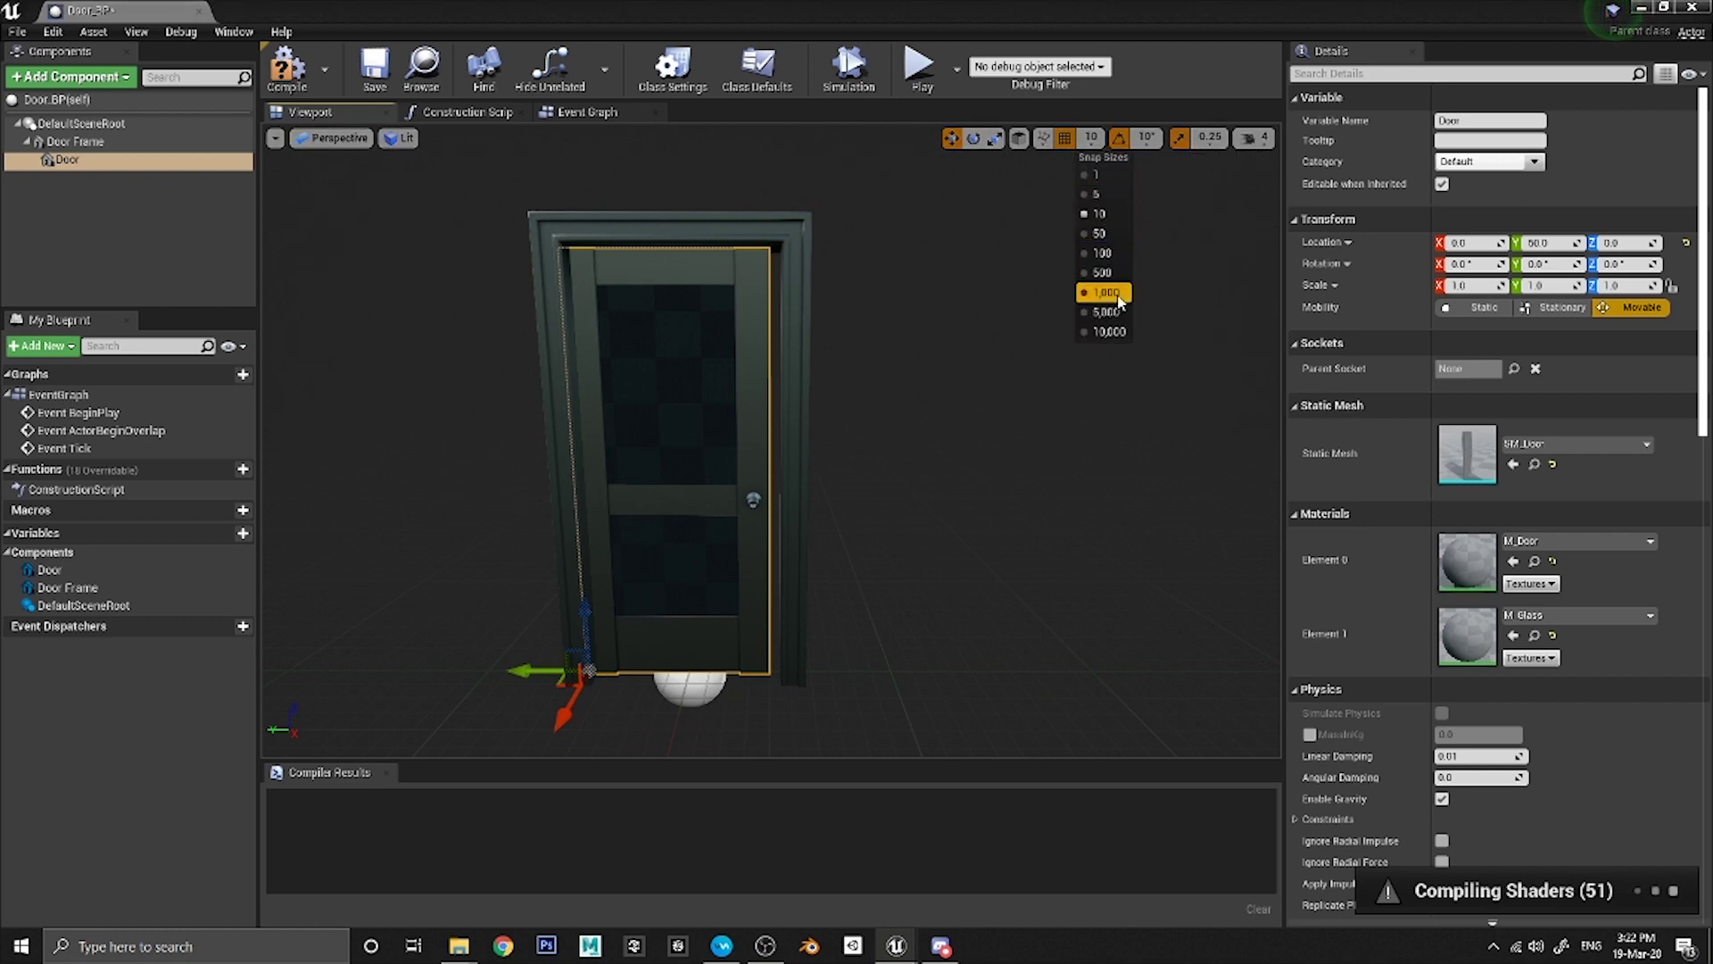
pyautogui.click(1098, 194)
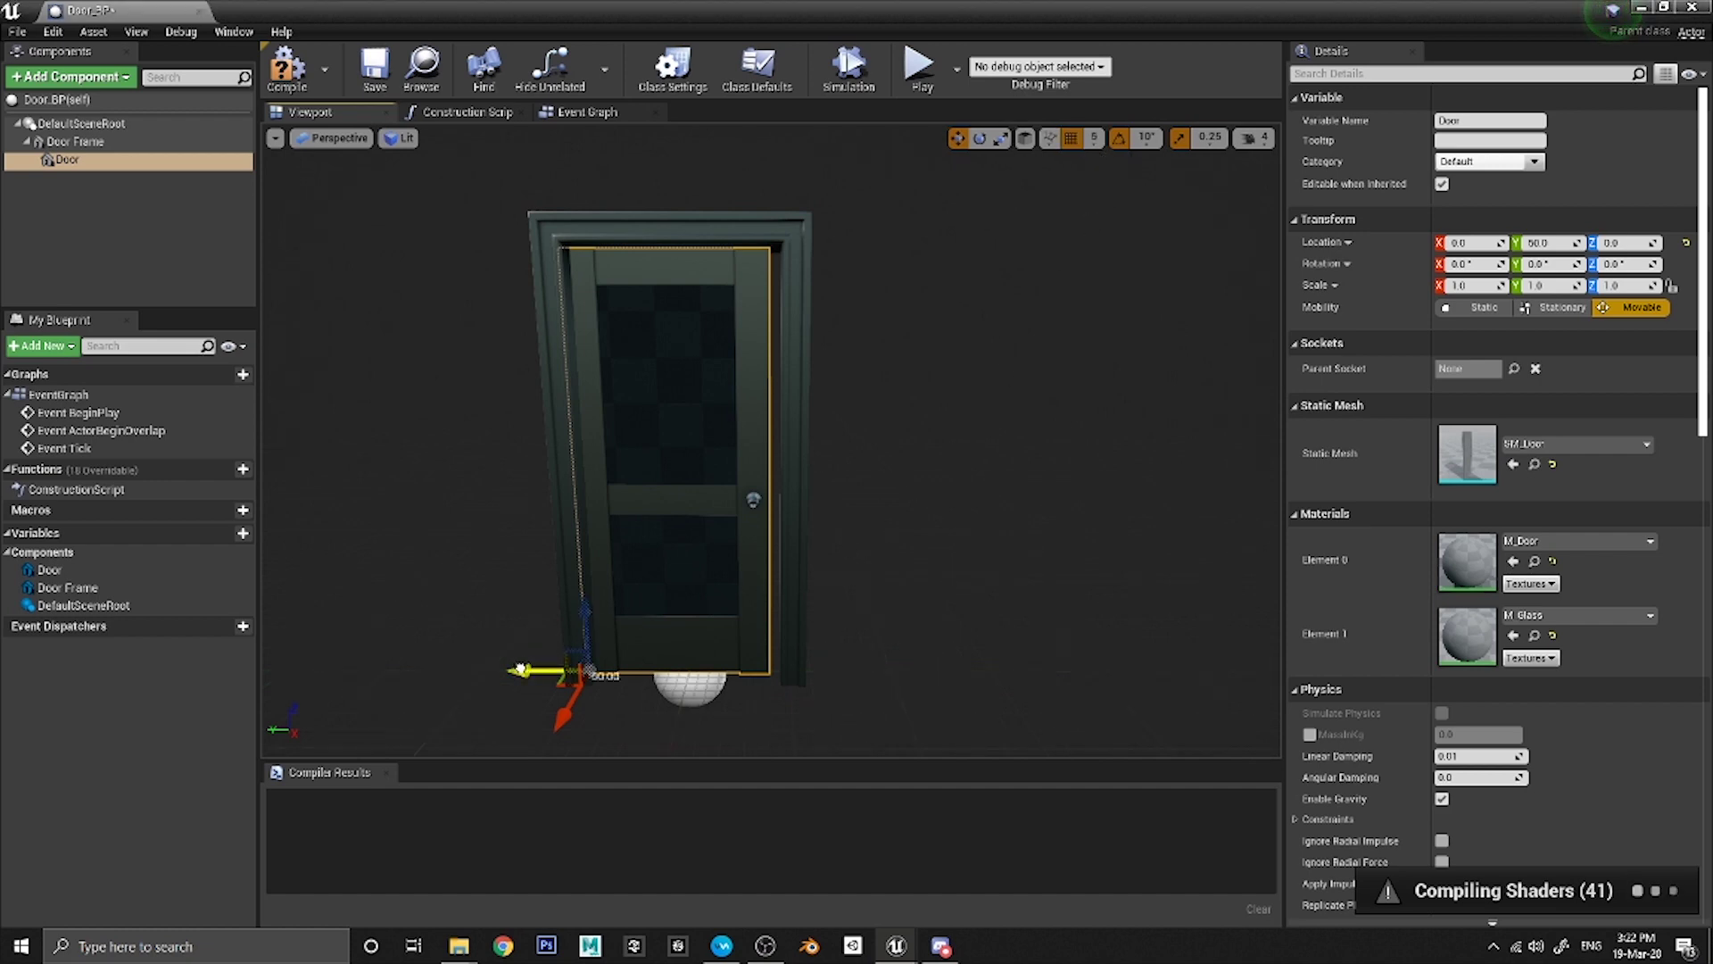
pyautogui.moveTo(520, 670); pyautogui.dragTo(528, 668)
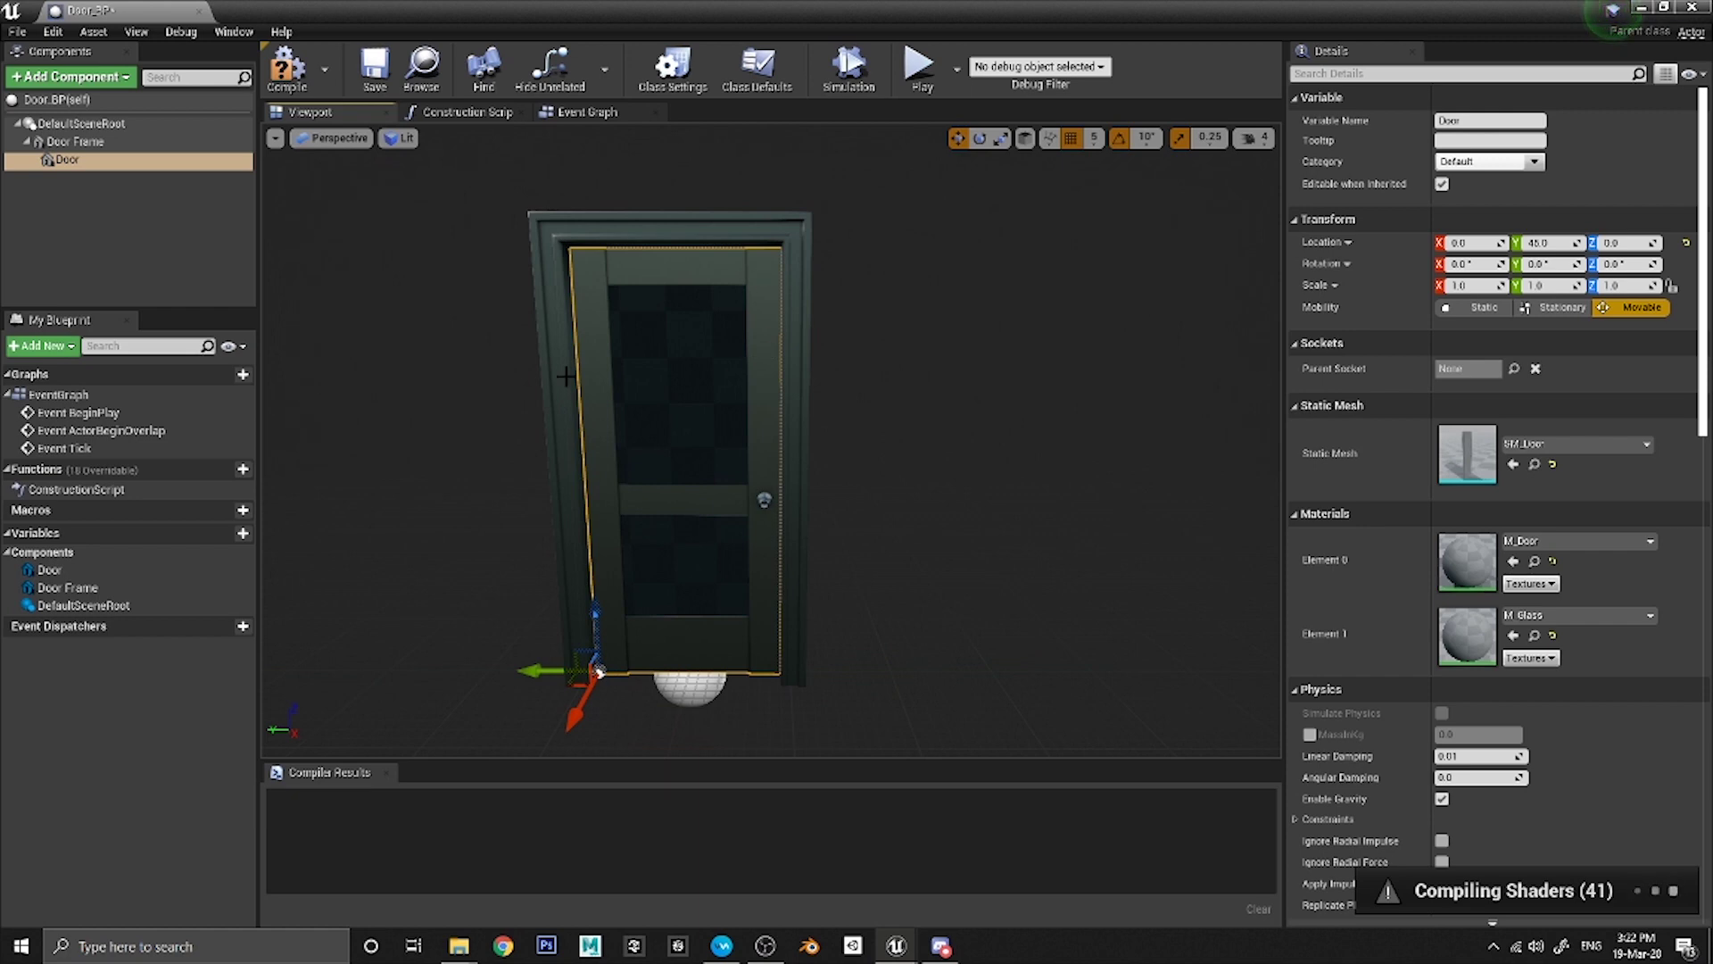
pyautogui.moveTo(857, 194); pyautogui.dragTo(810, 200, button='right')
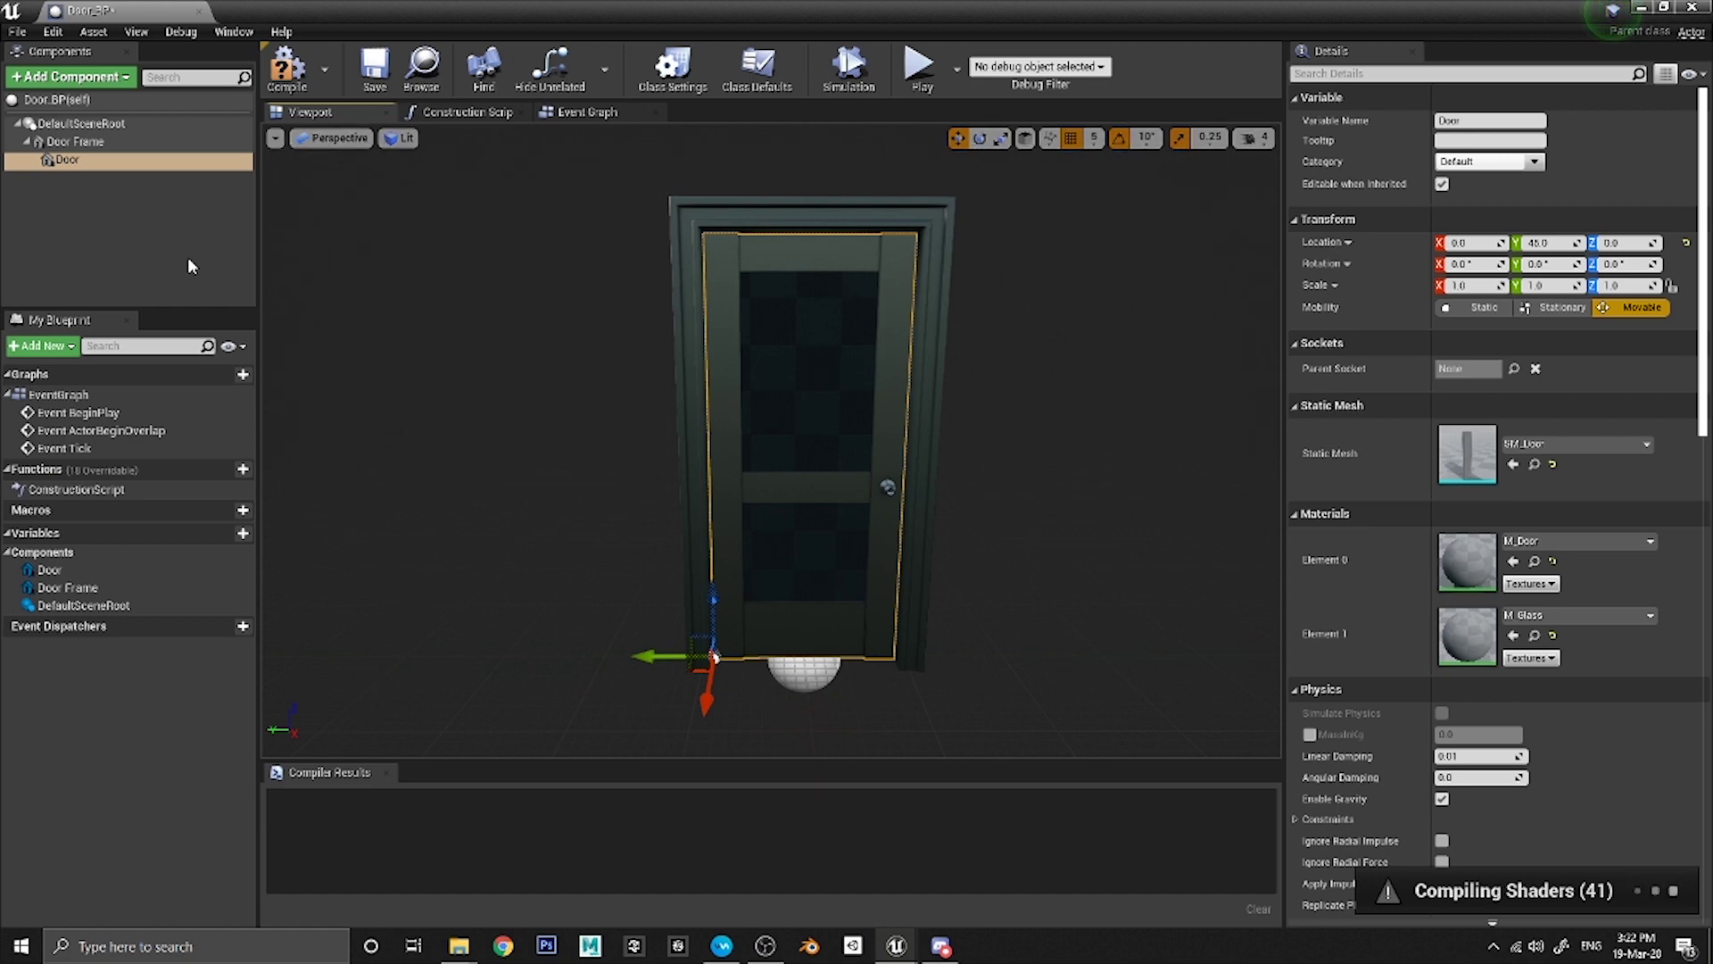
pyautogui.click(70, 141)
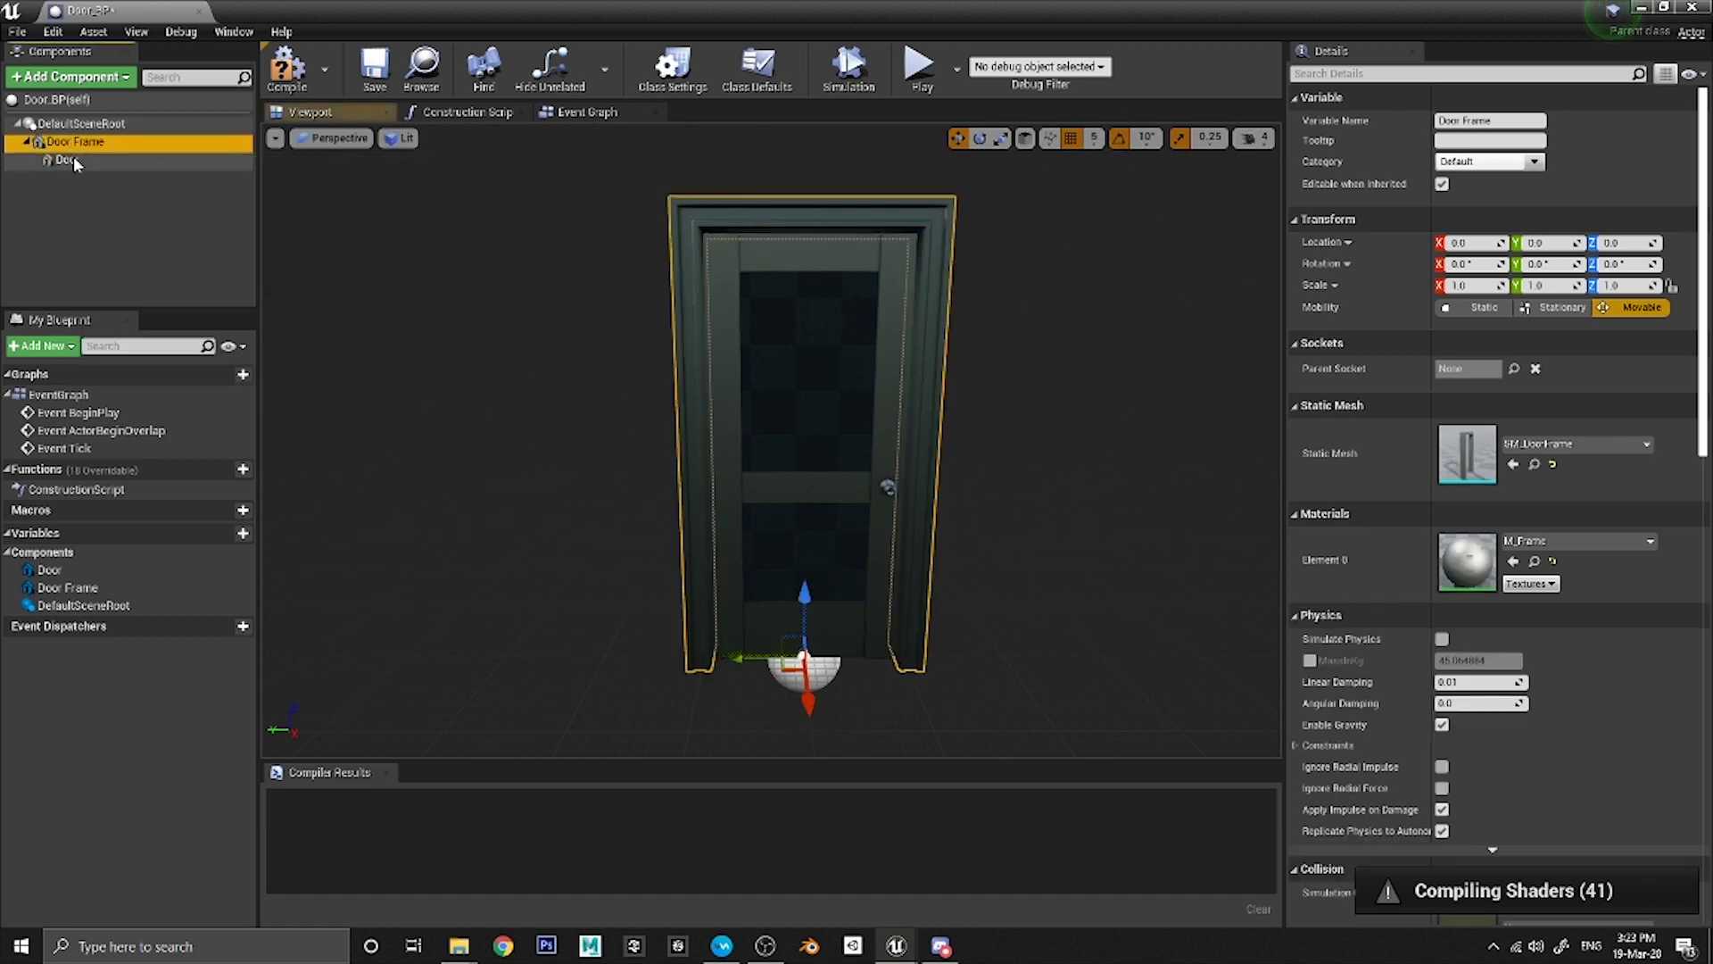
pyautogui.click(71, 158)
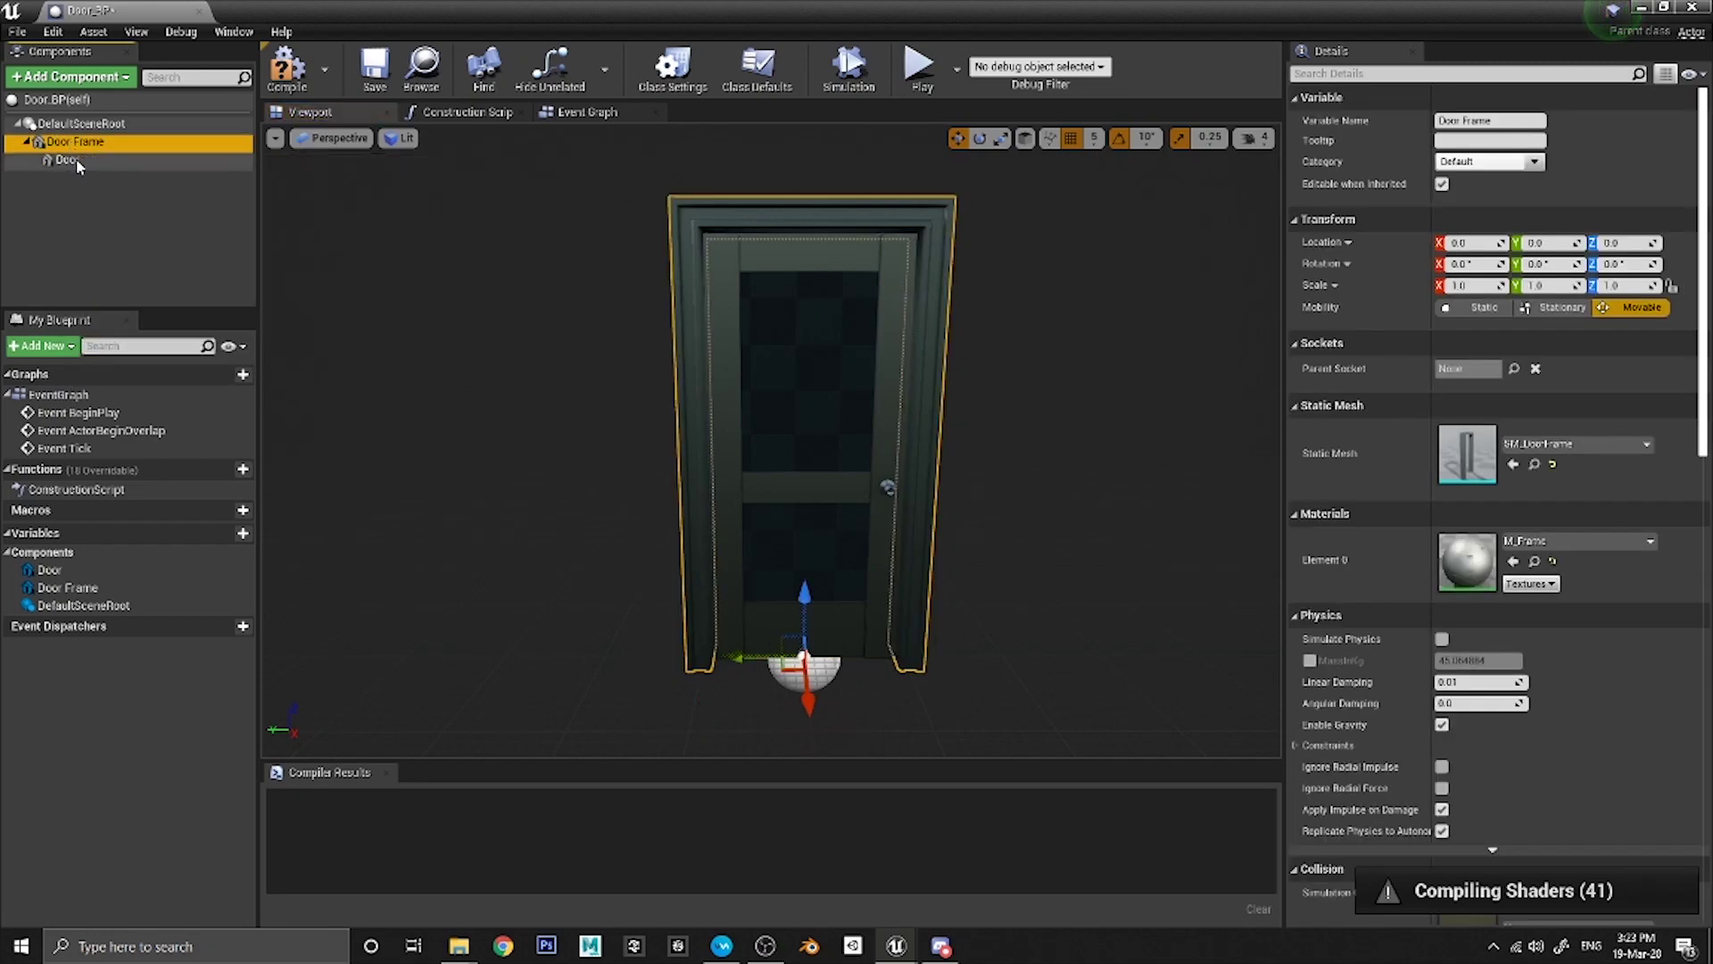
pyautogui.click(75, 143)
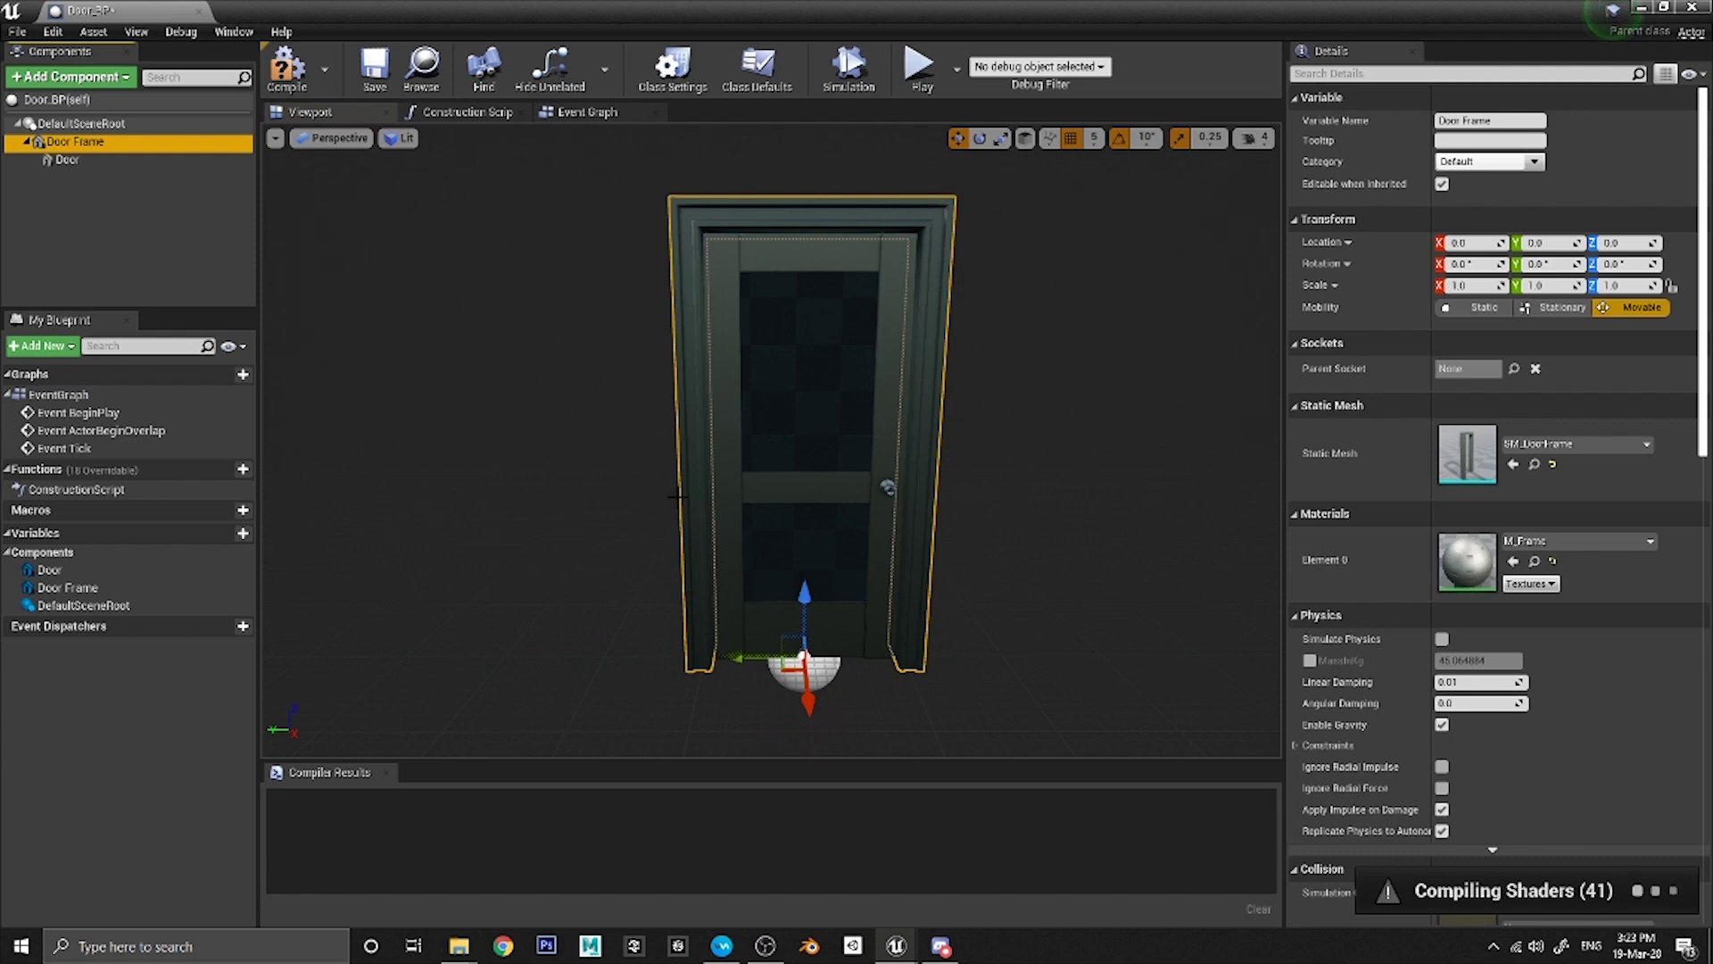
pyautogui.moveTo(745, 658); pyautogui.dragTo(382, 649)
pyautogui.hotkey('ctrl', 'z')
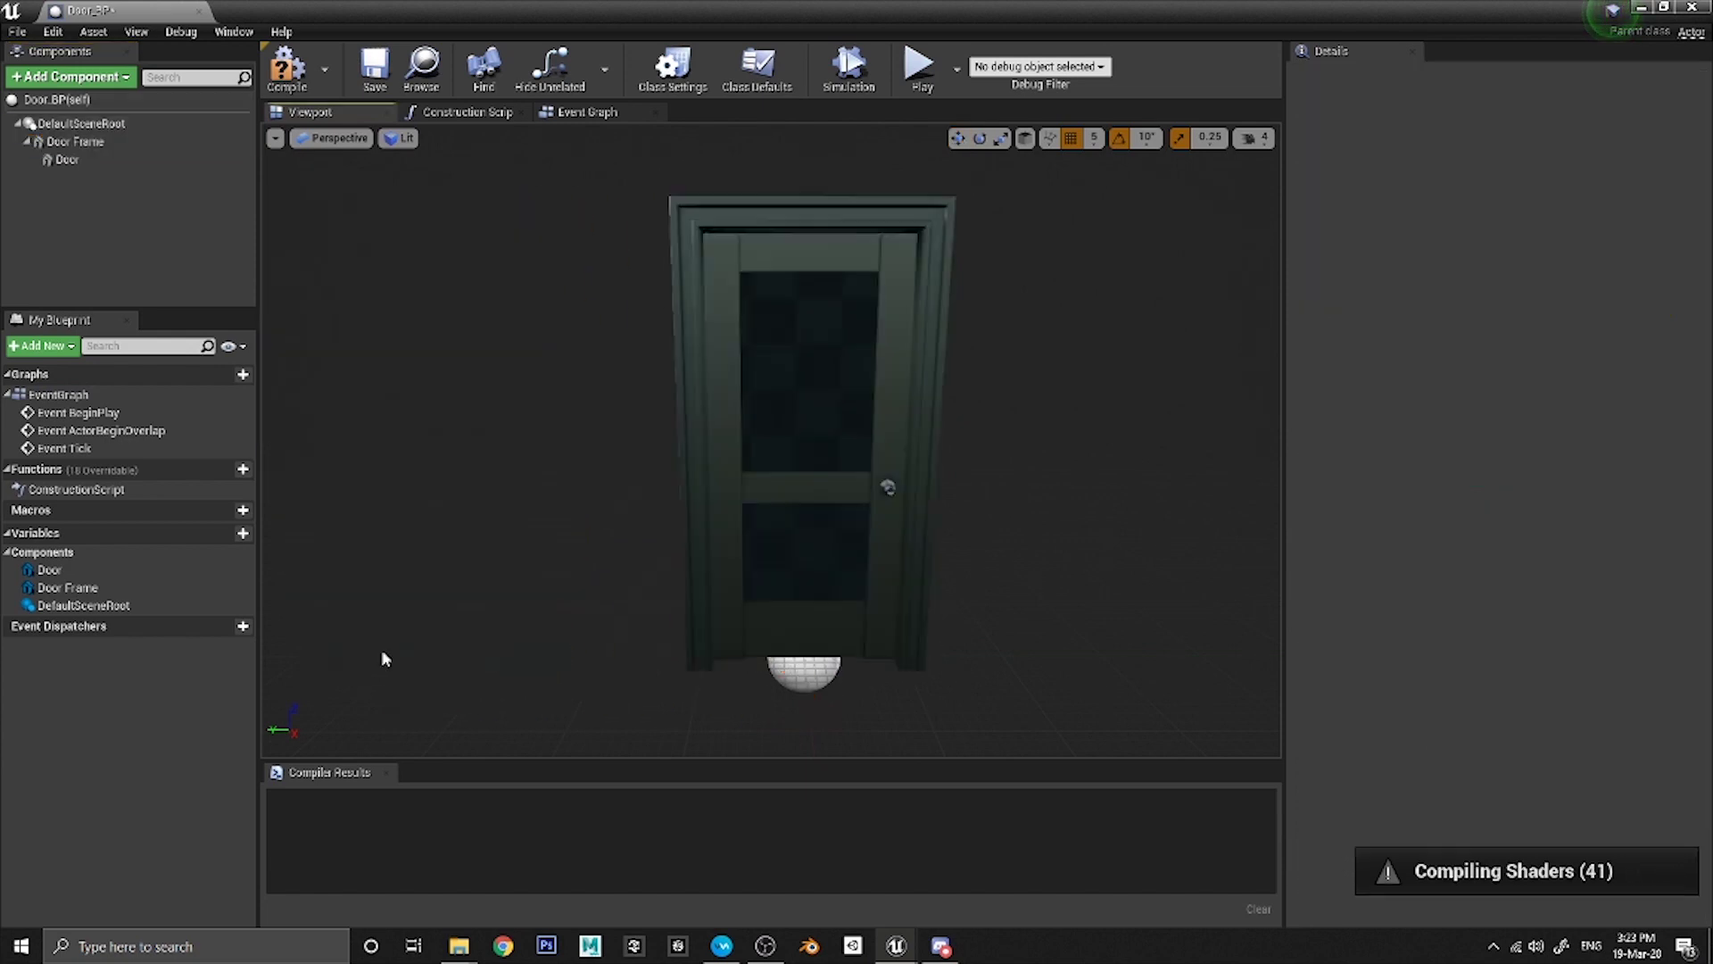
pyautogui.click(87, 159)
pyautogui.click(75, 141)
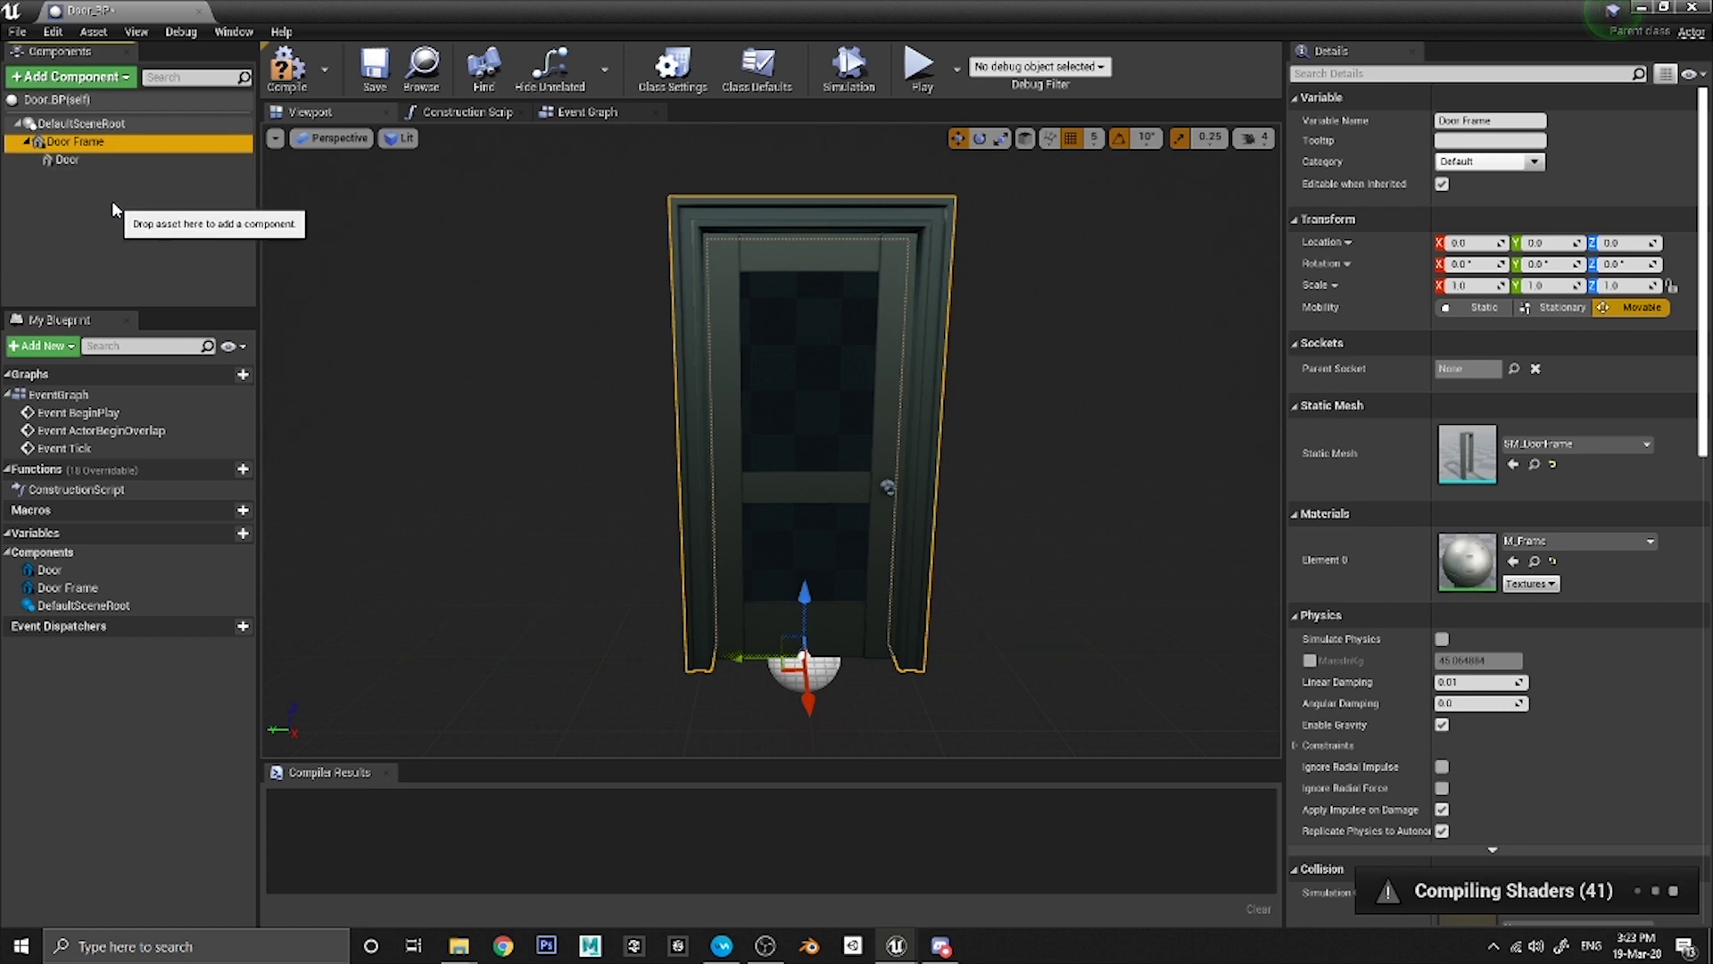
pyautogui.moveTo(781, 498); pyautogui.dragTo(624, 395, button='right')
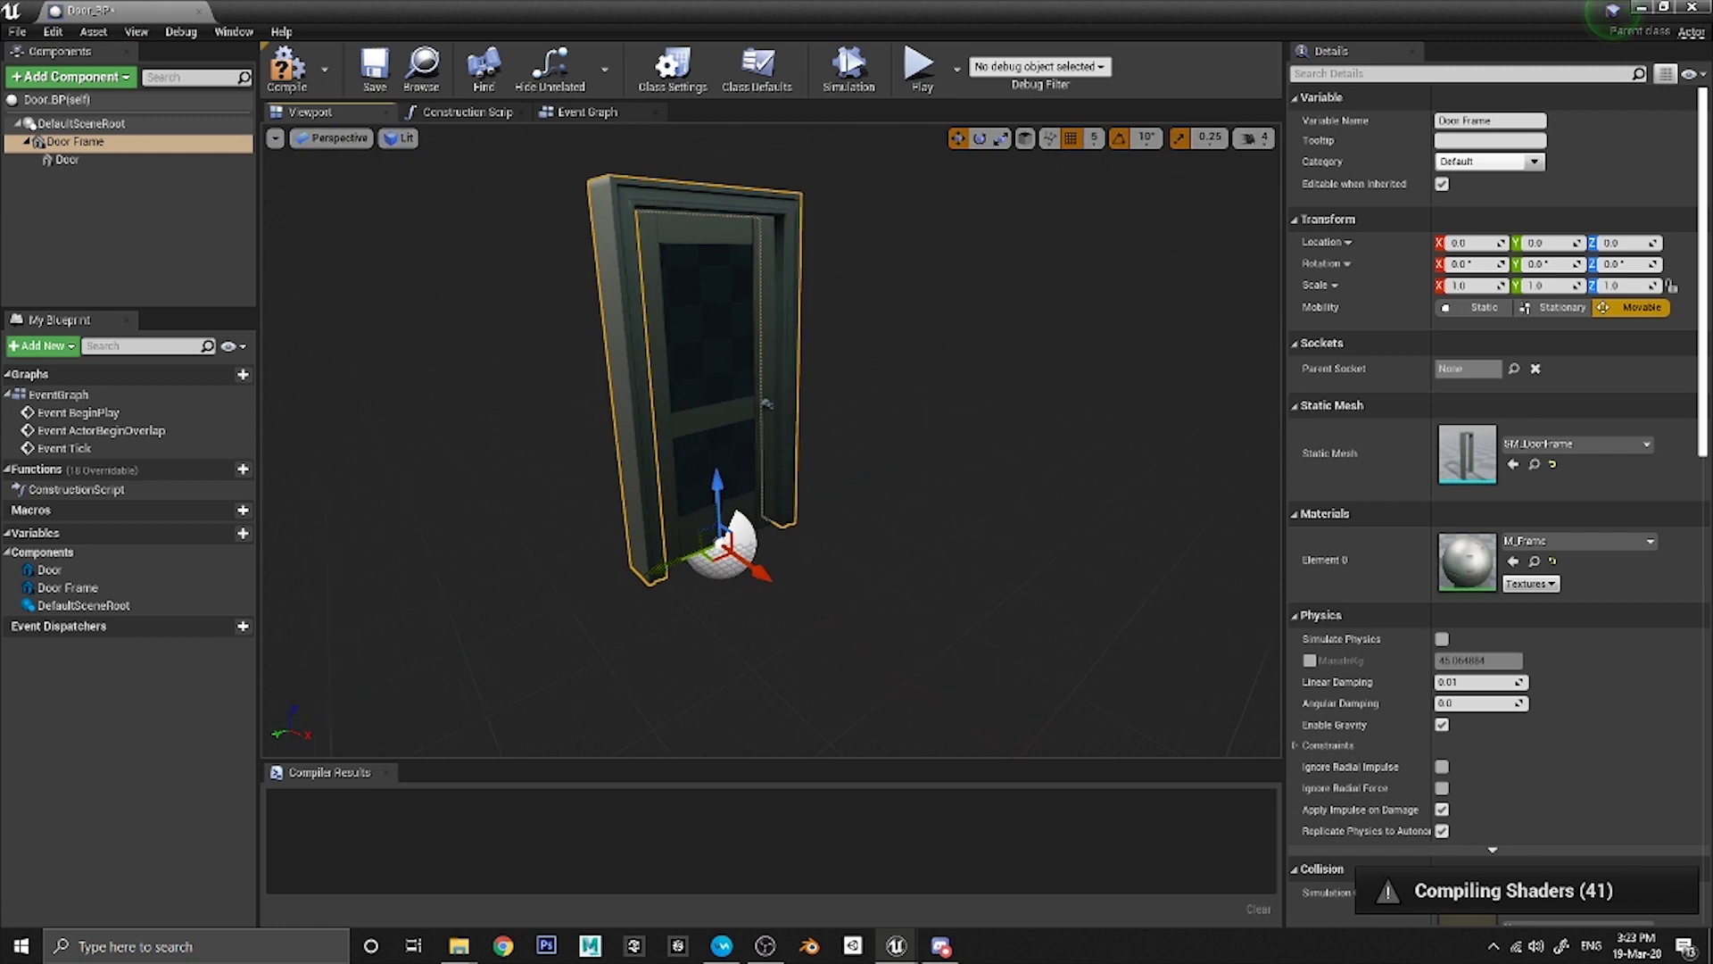
pyautogui.moveTo(555, 400); pyautogui.dragTo(518, 406)
pyautogui.moveTo(772, 440); pyautogui.dragTo(767, 491, button='right')
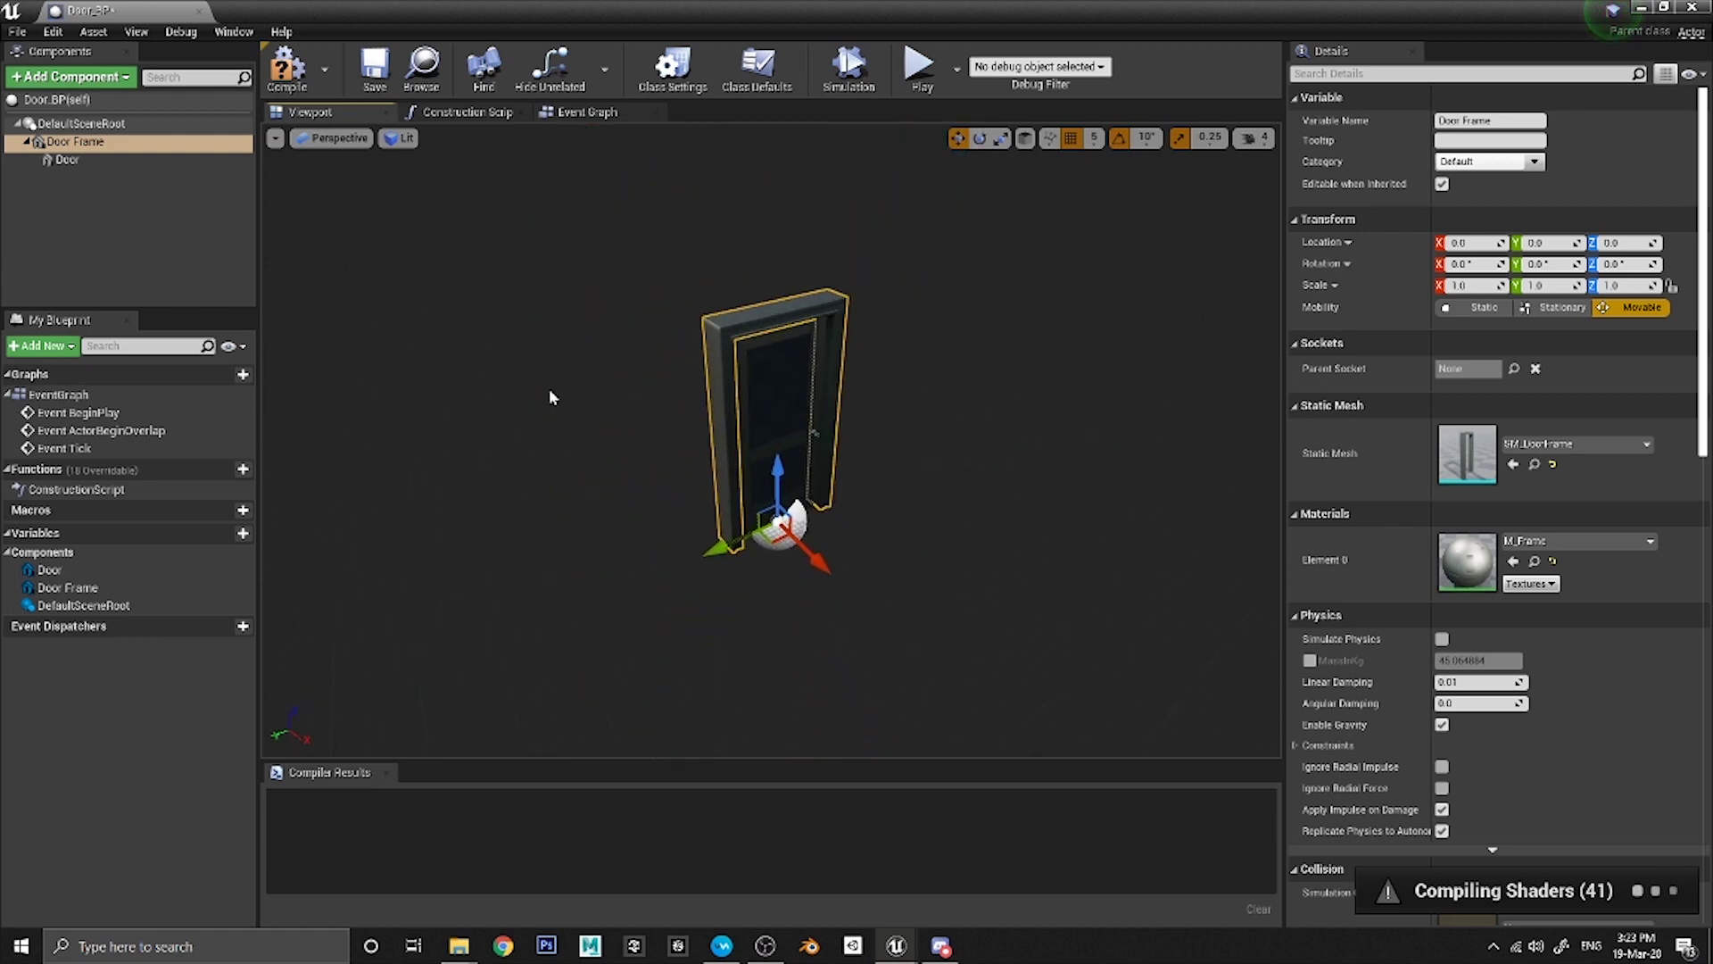
# Add a Box Collision component (searched 'box') and name it Trigger.
pyautogui.click(55, 80)
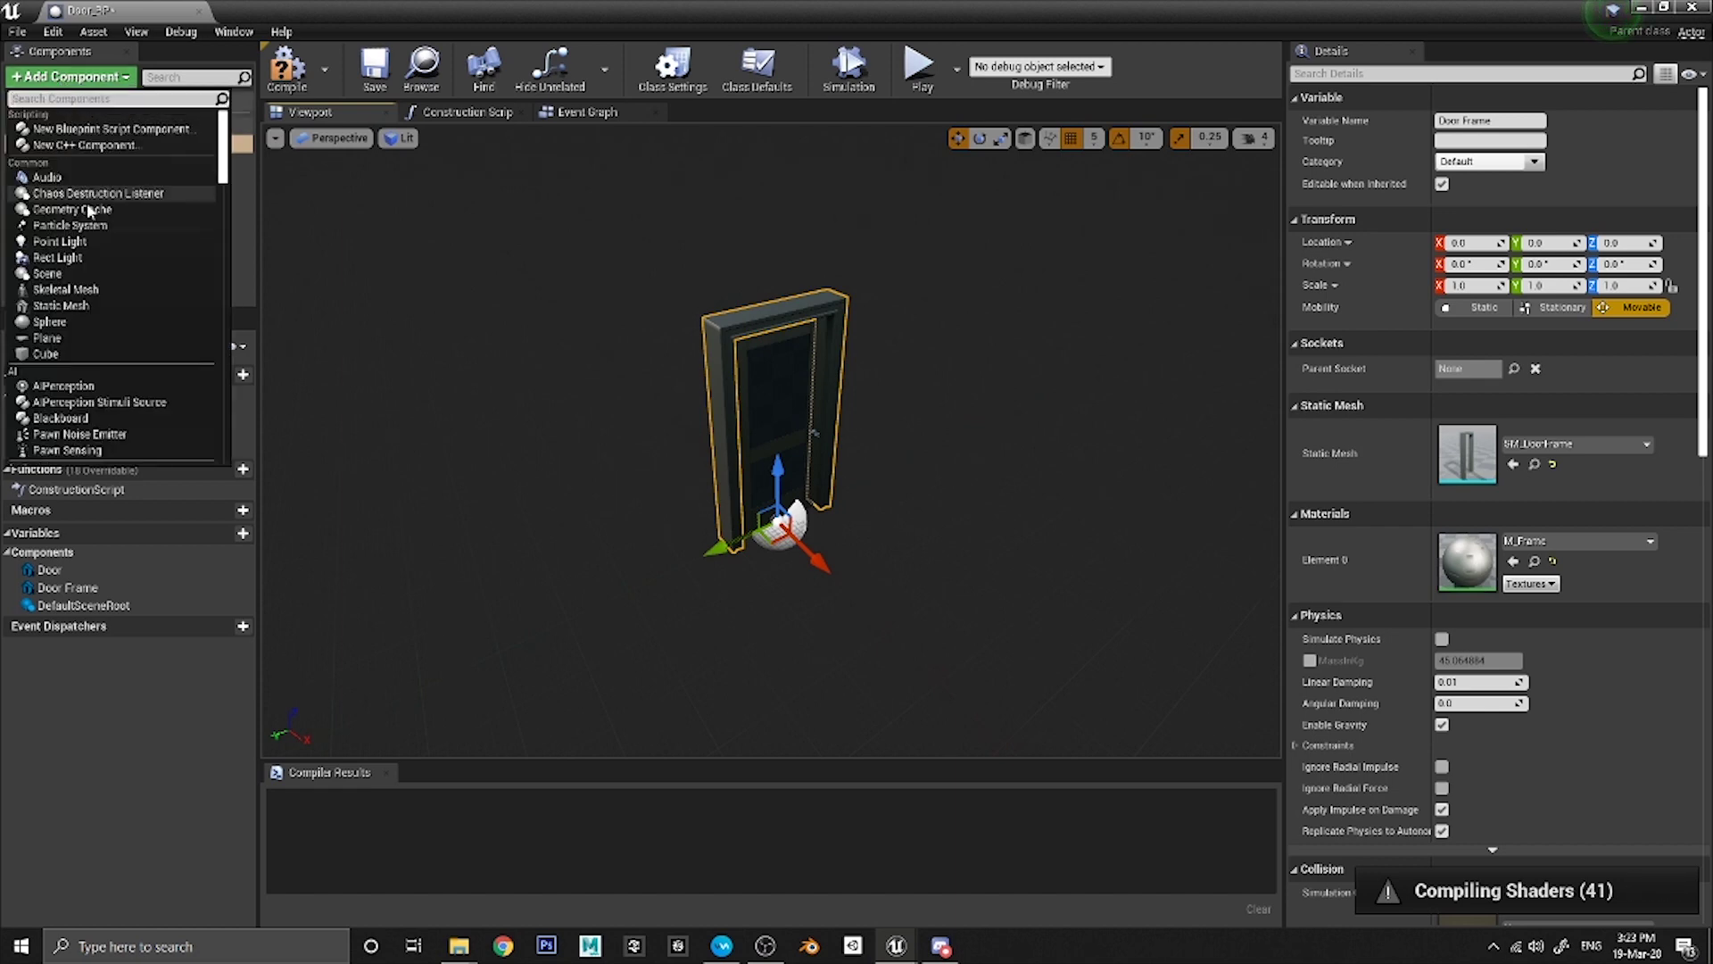
pyautogui.write('box')
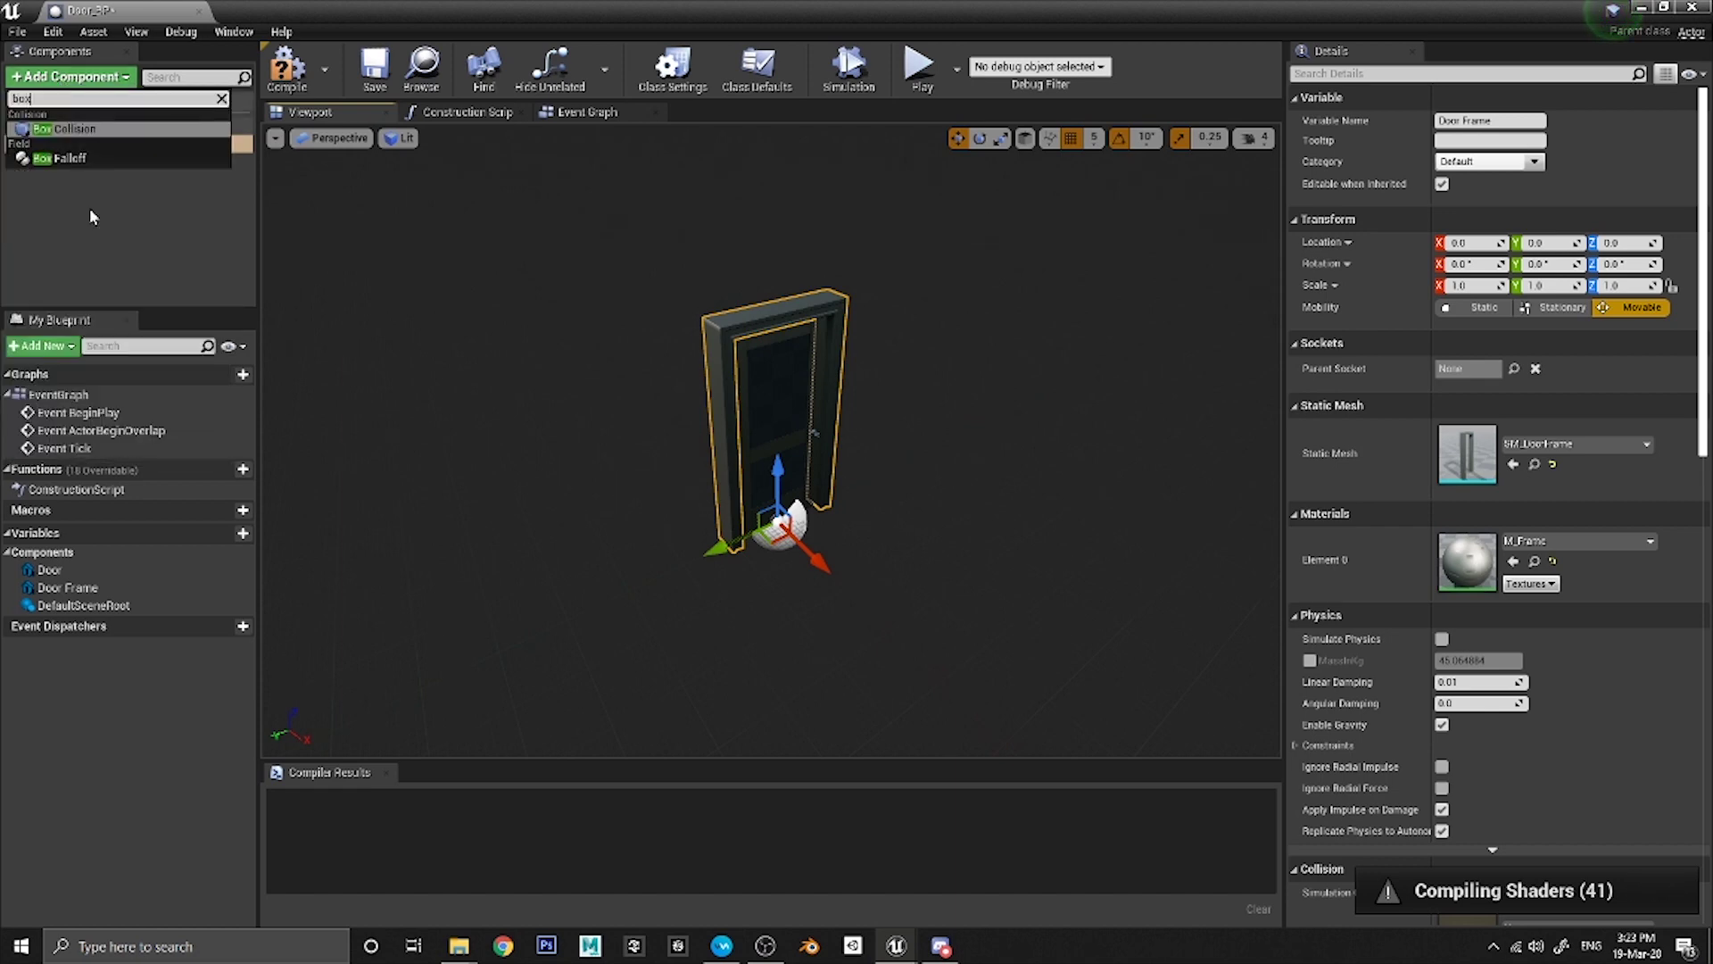
pyautogui.click(55, 129)
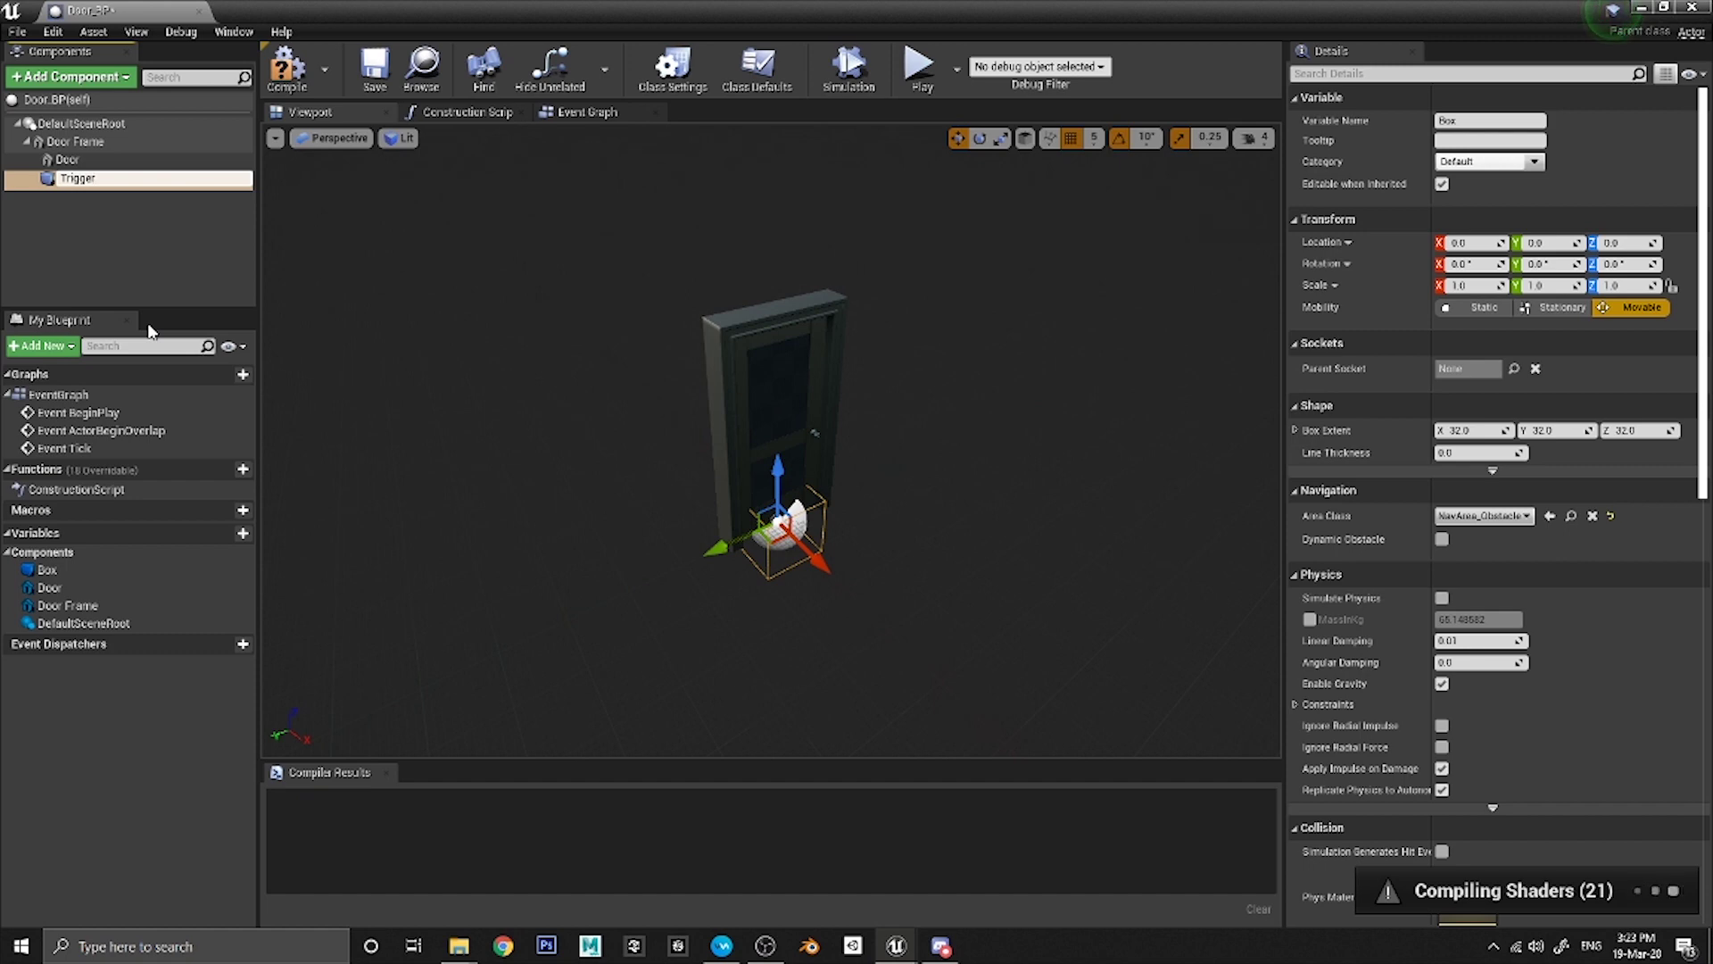
pyautogui.press('Return')
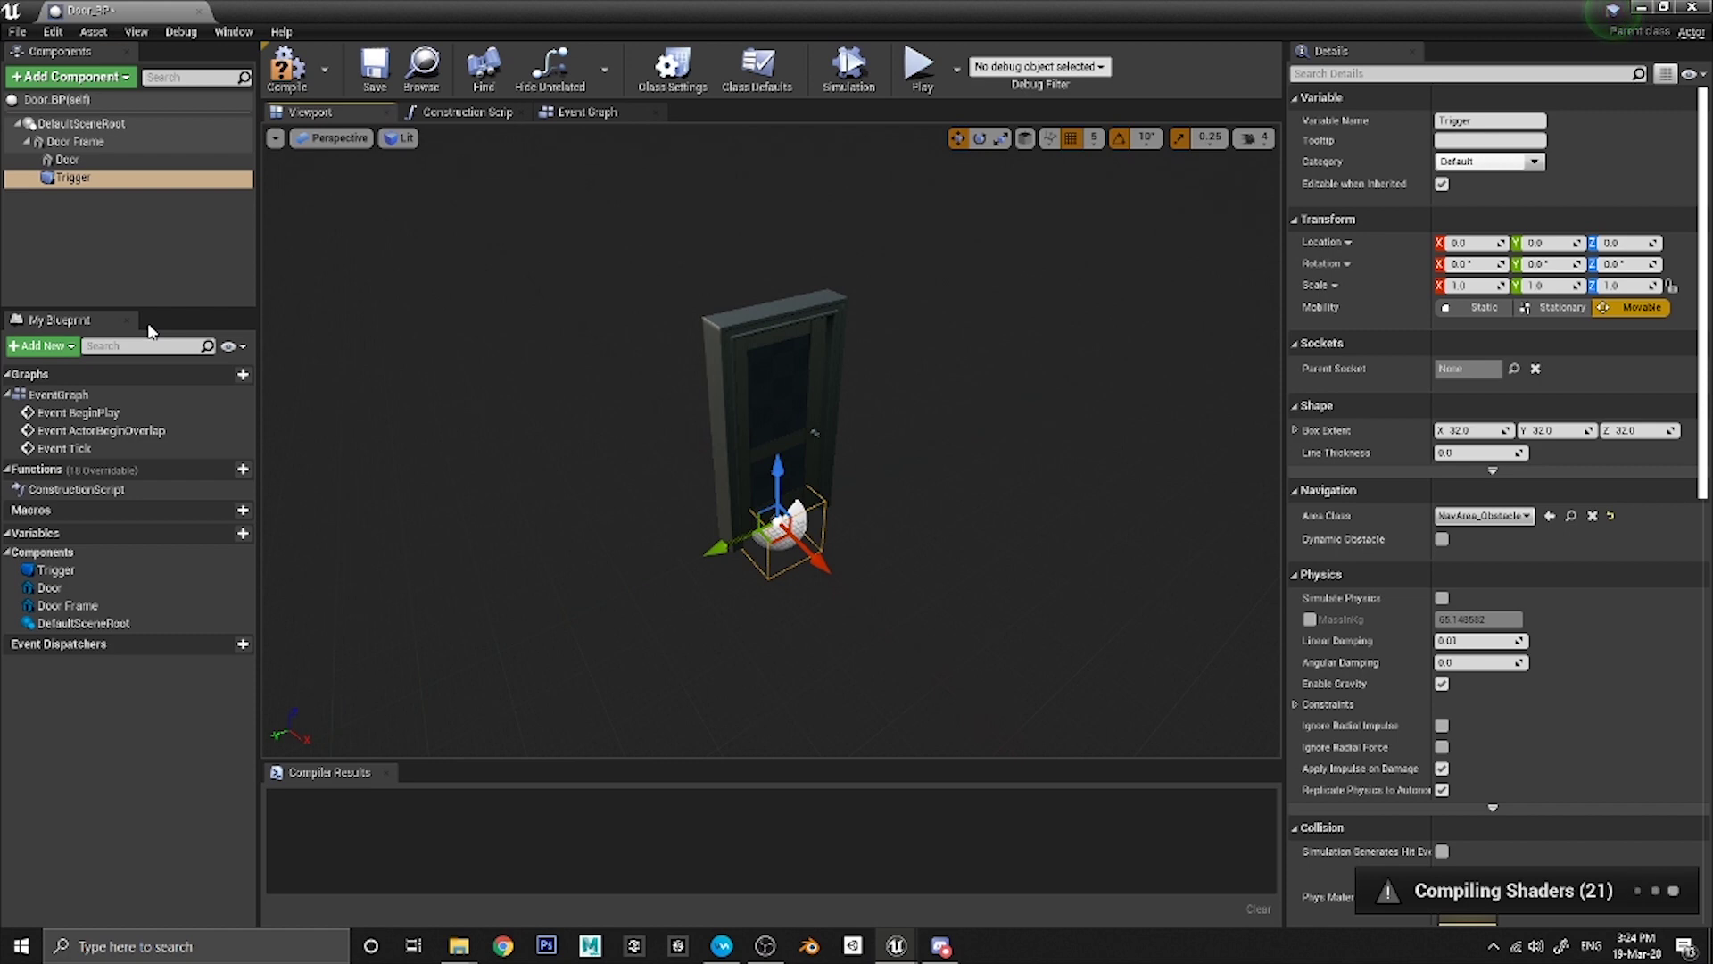
# Drag Trigger onto Door in the Components panel to parent it, then select Door.
pyautogui.click(79, 207)
pyautogui.click(73, 178)
pyautogui.click(71, 159)
pyautogui.click(79, 207)
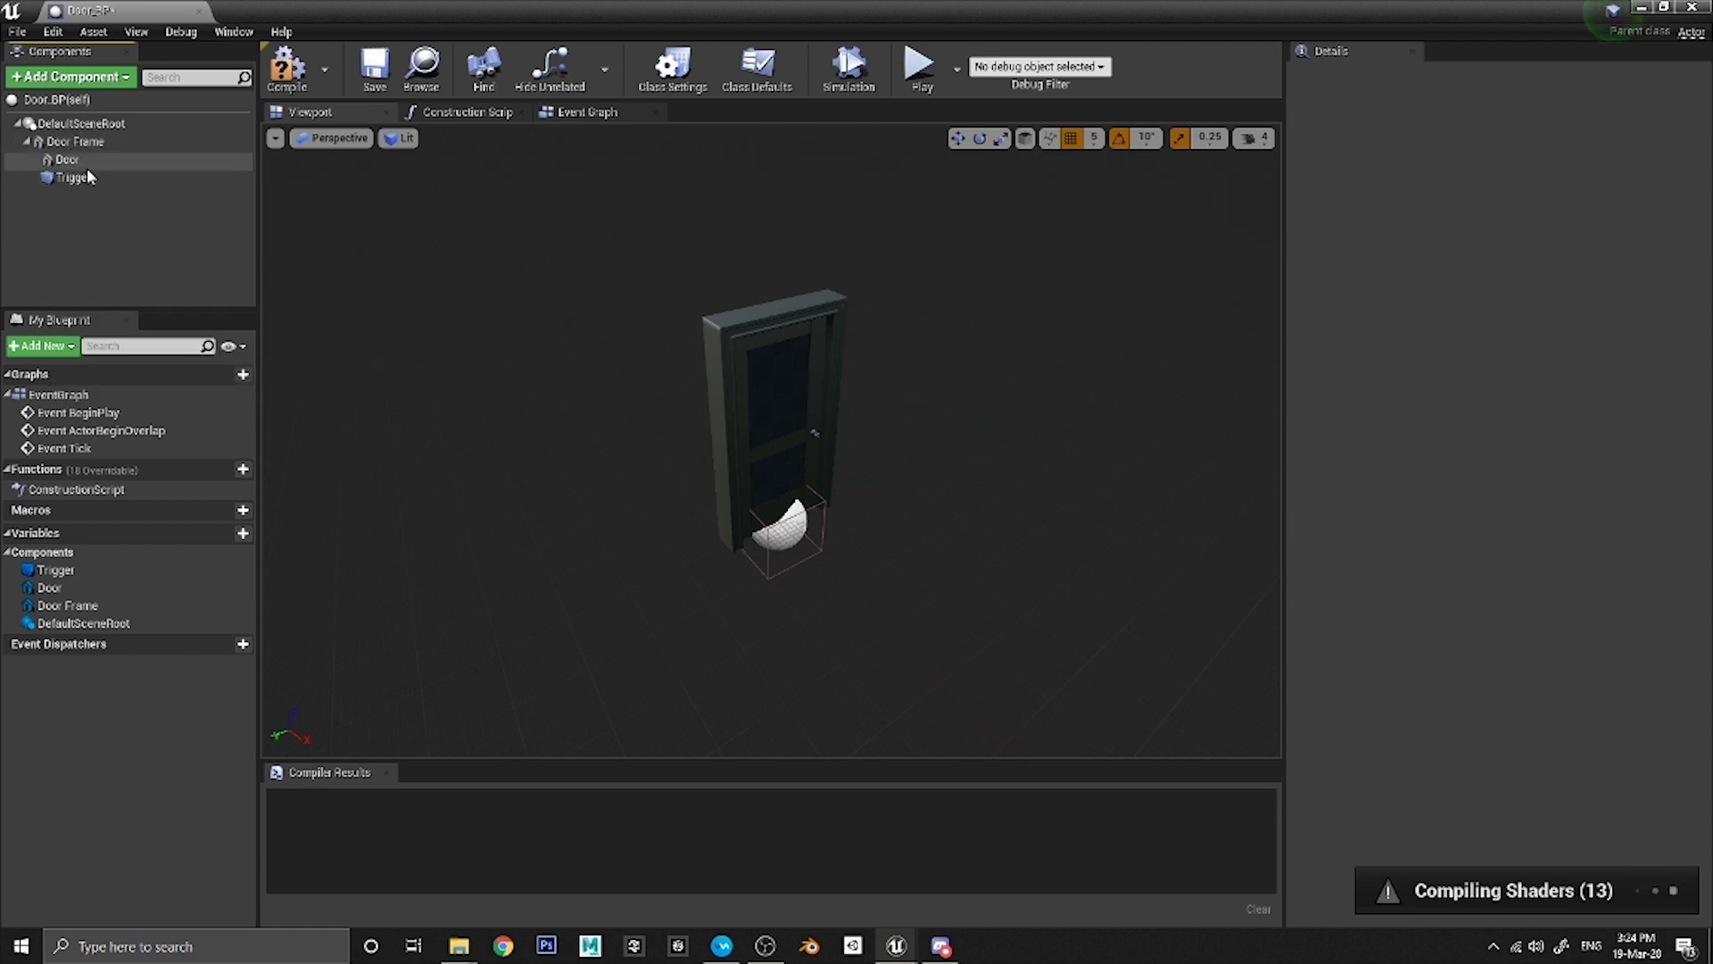
pyautogui.moveTo(68, 177); pyautogui.dragTo(77, 166)
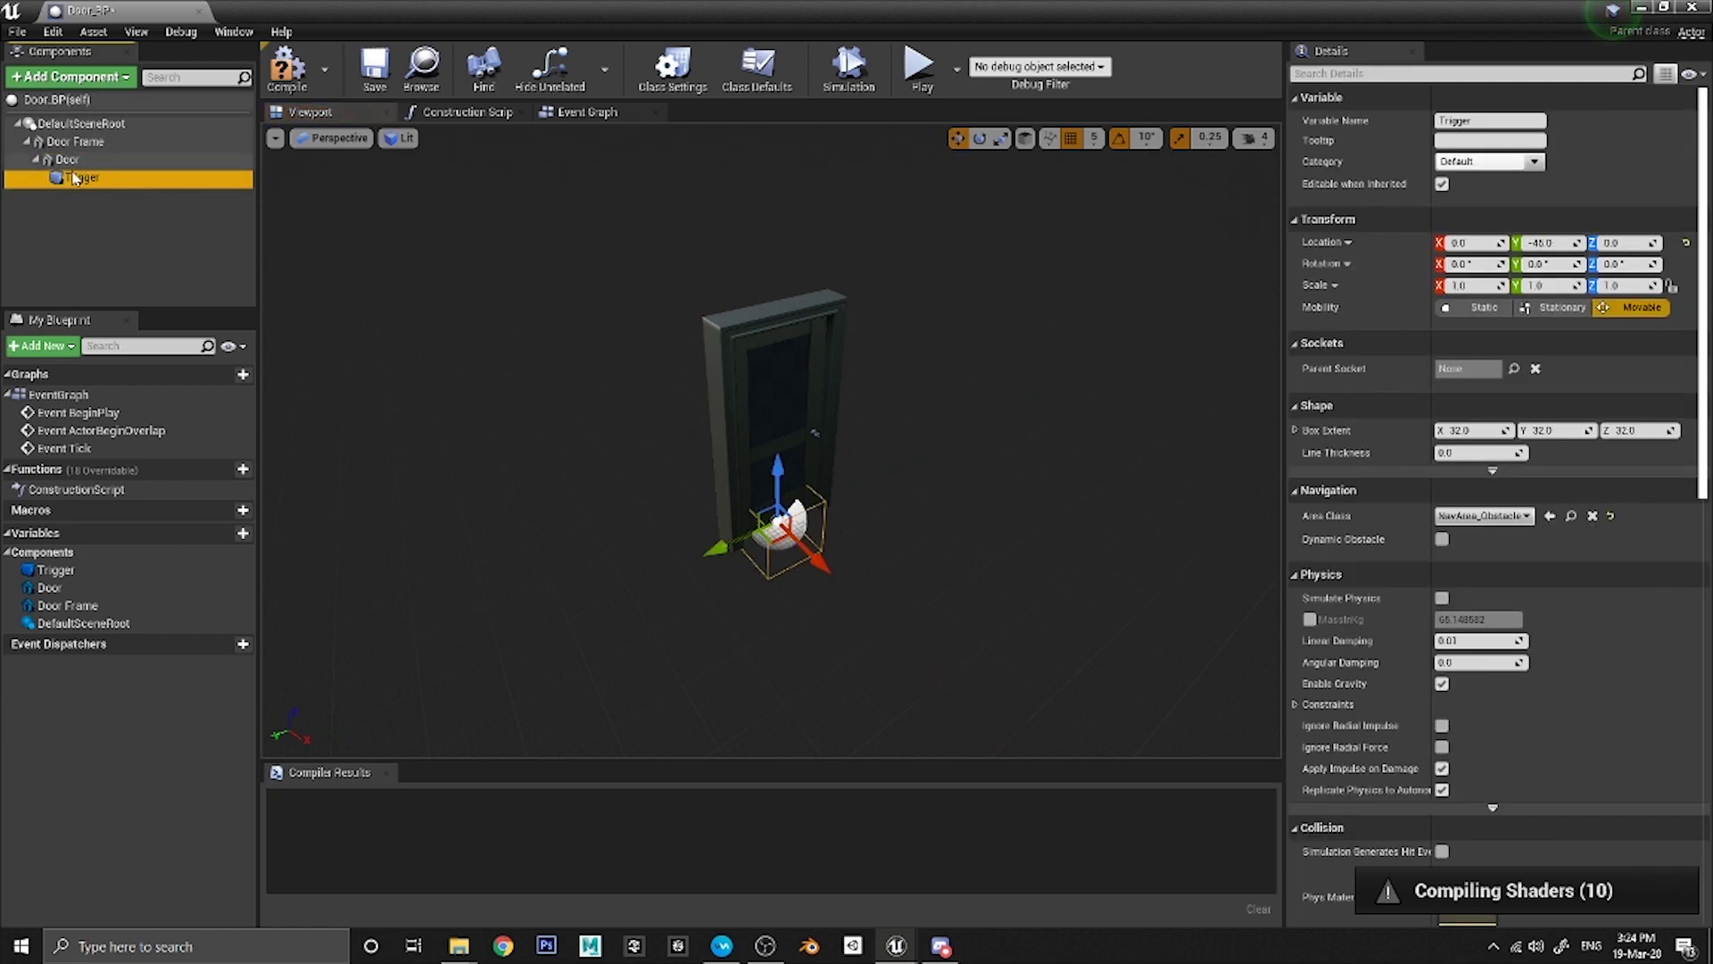
pyautogui.click(73, 224)
pyautogui.click(67, 158)
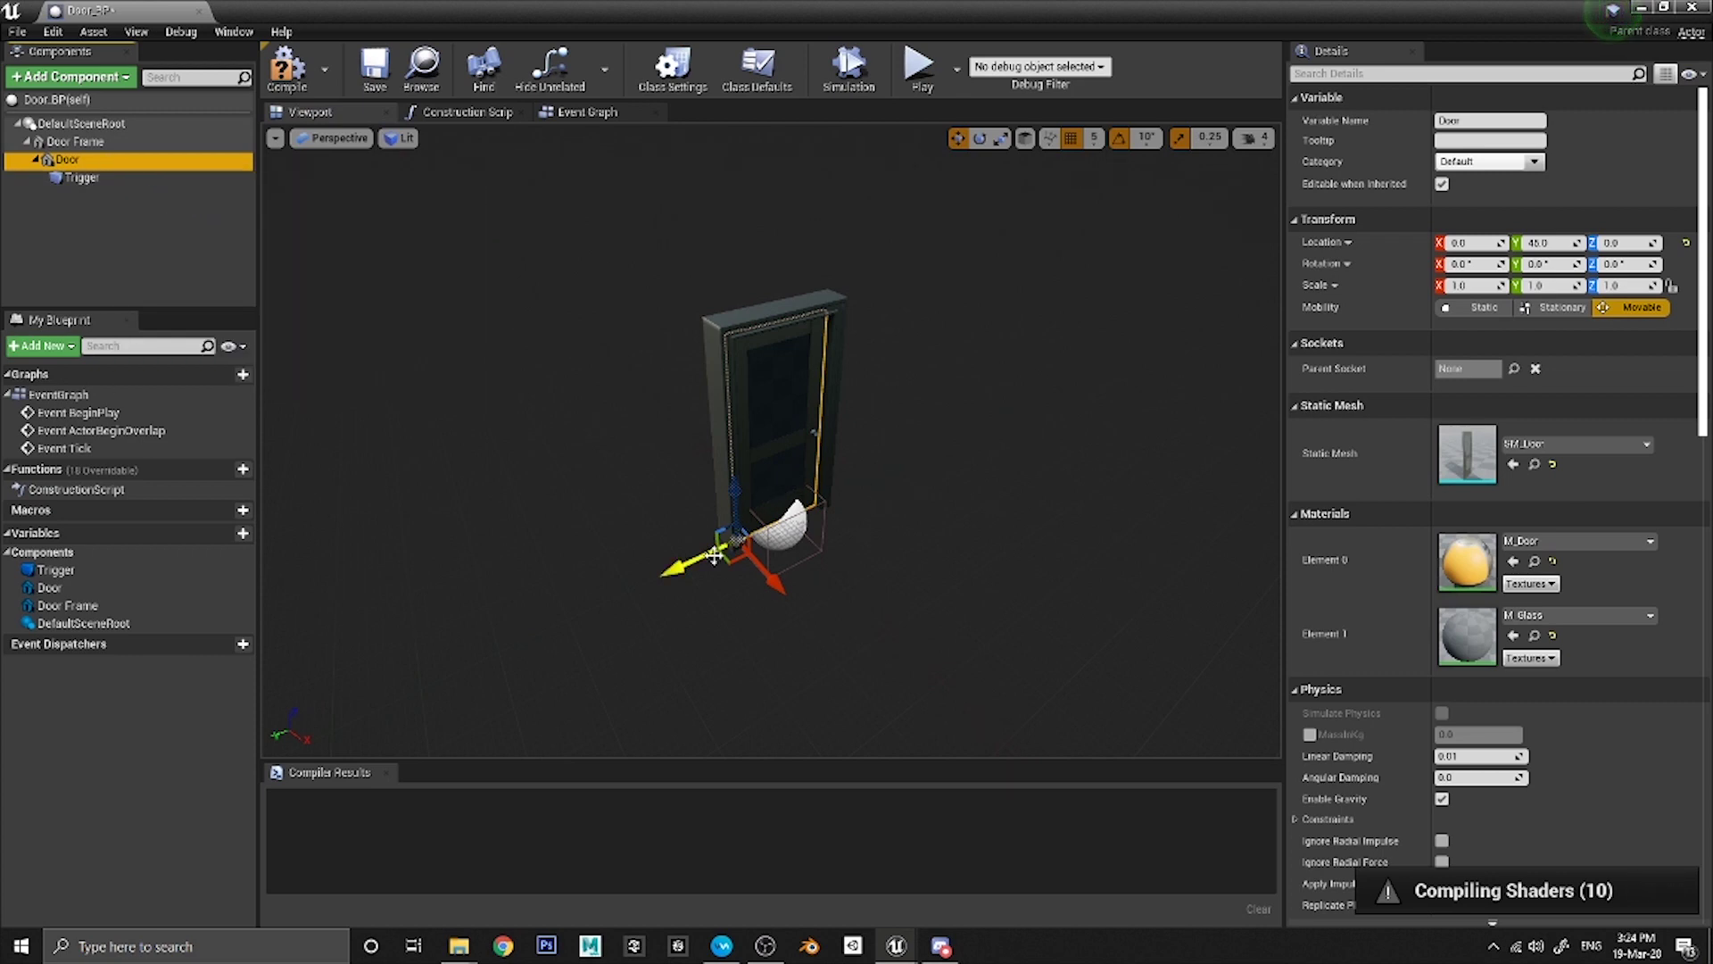
# Rotate the Door open around its hinge and check whether the Trigger box turns with it.
pyautogui.click(981, 140)
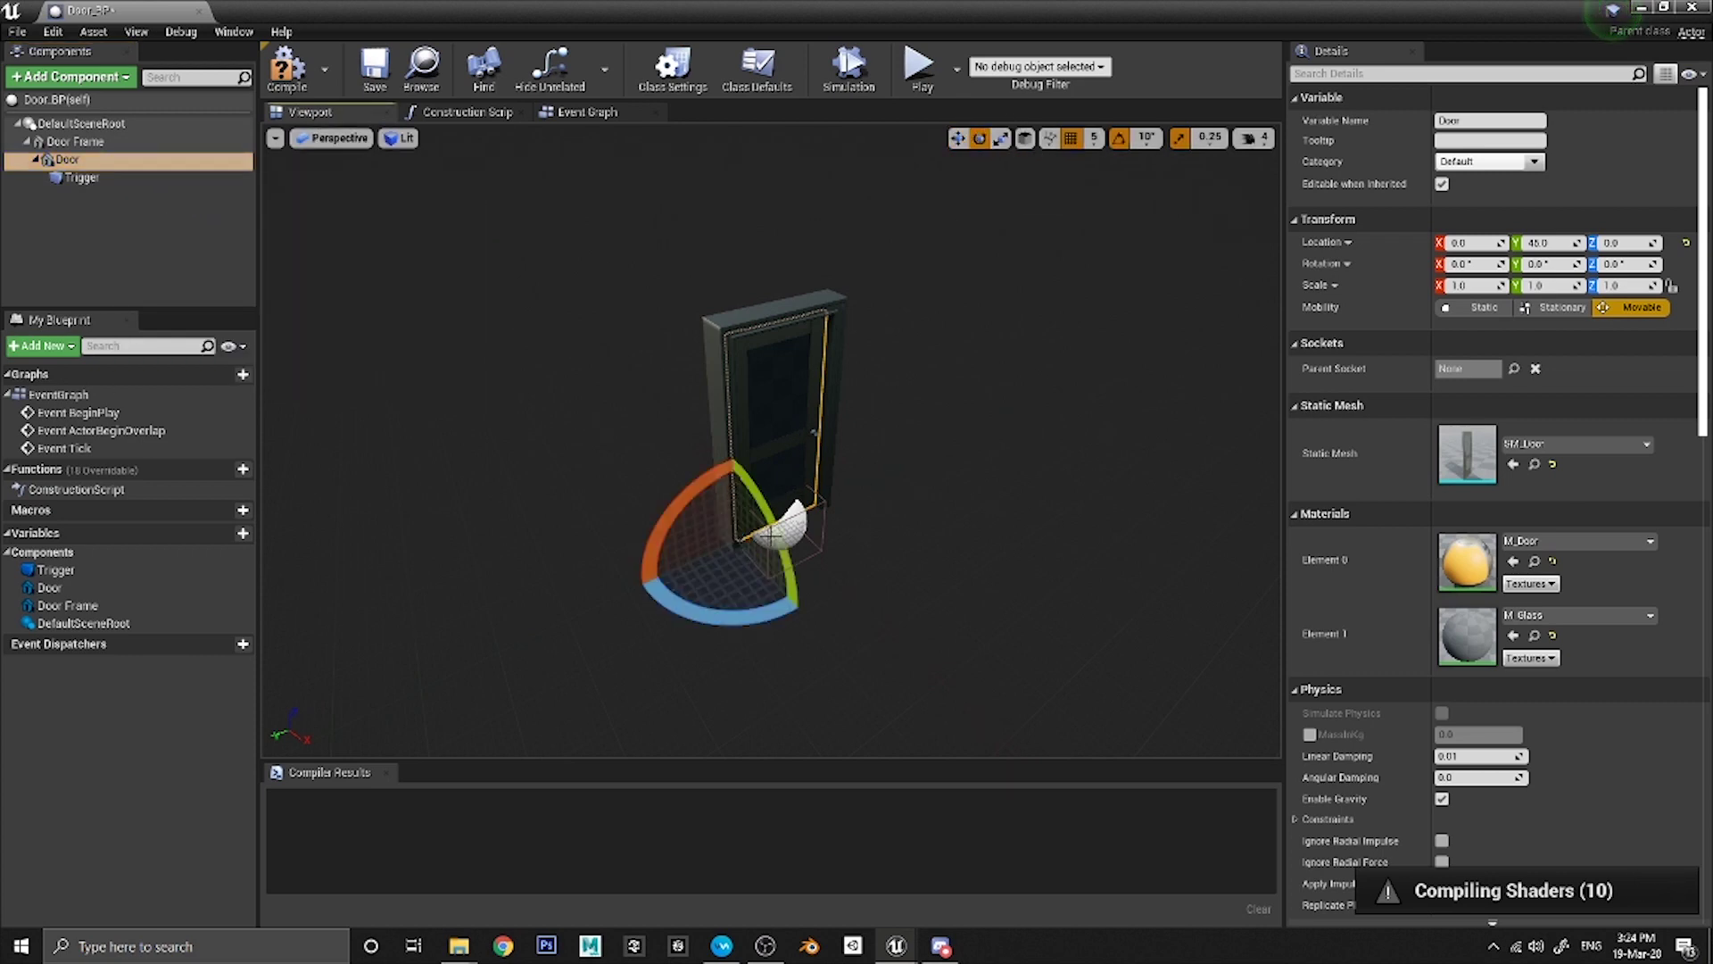
pyautogui.moveTo(746, 623); pyautogui.dragTo(854, 676)
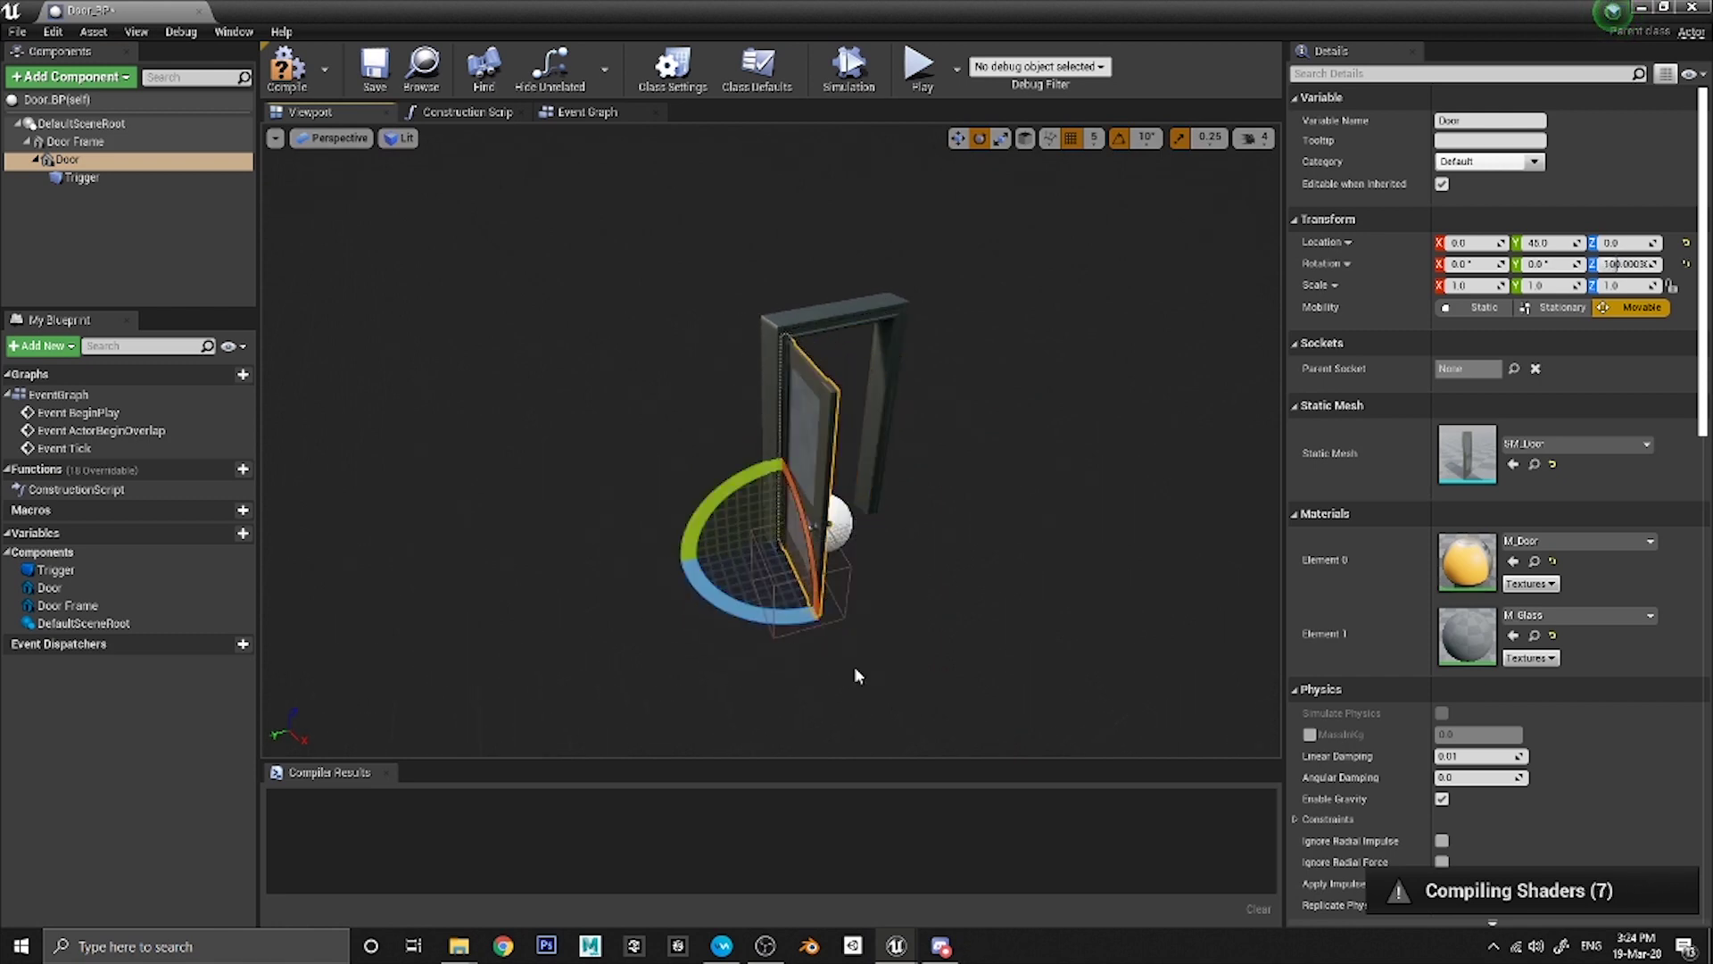
pyautogui.click(848, 576)
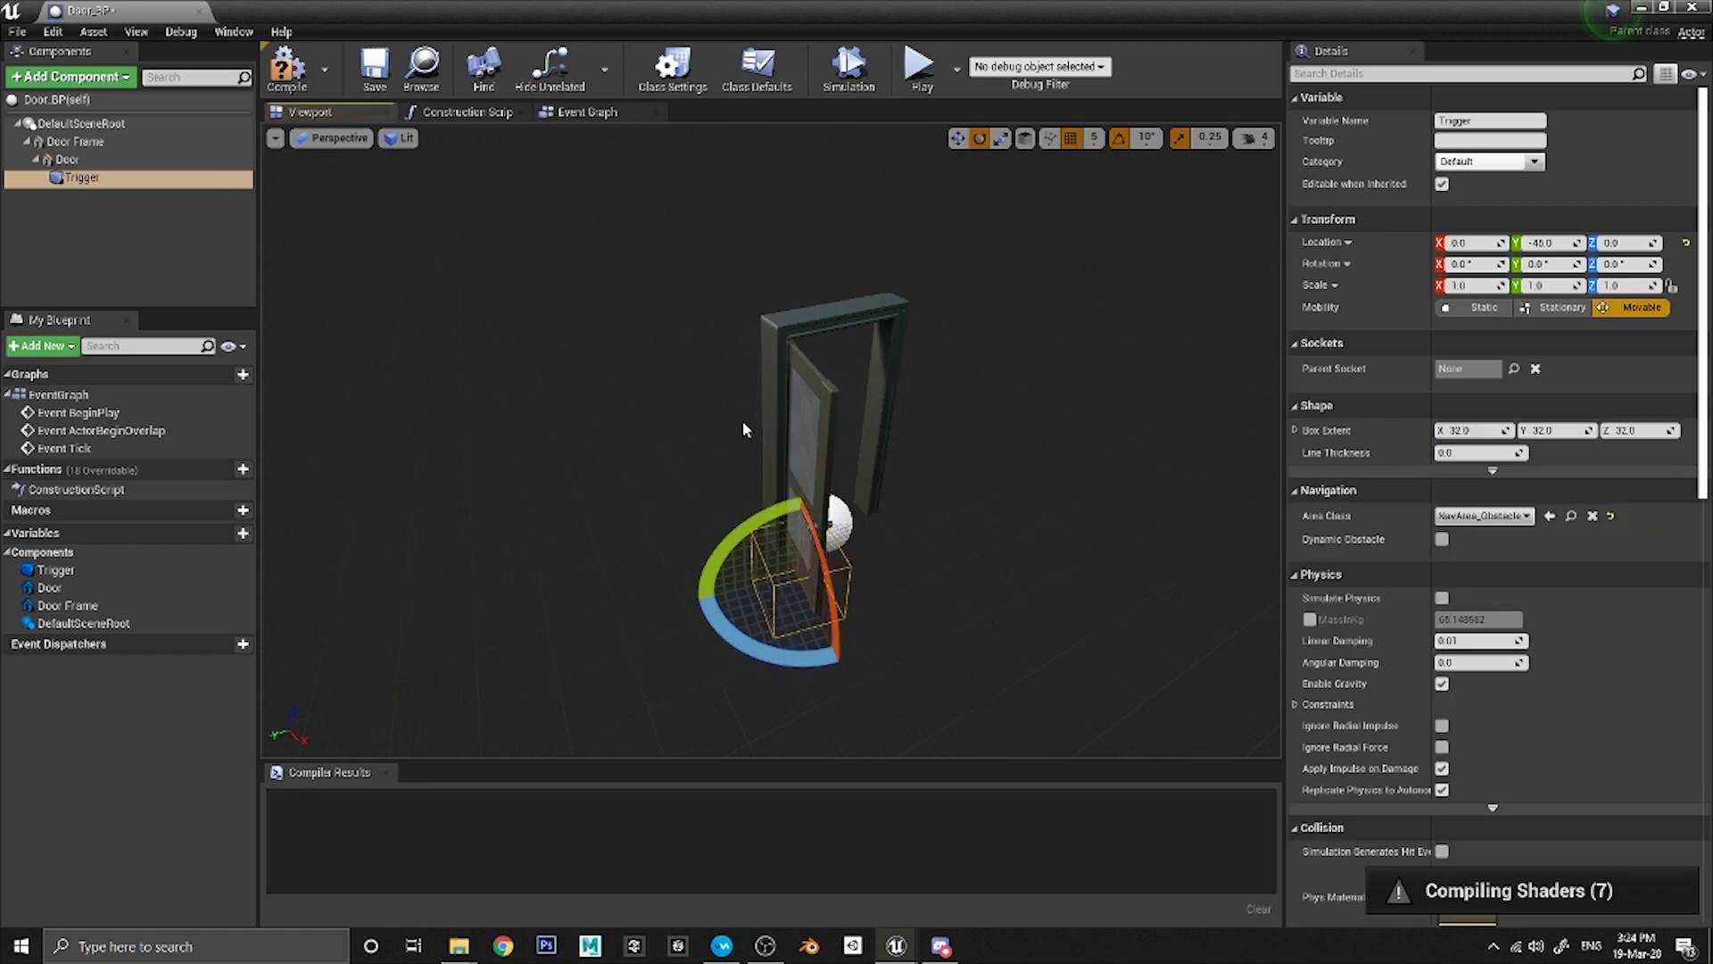
pyautogui.moveTo(1062, 490); pyautogui.dragTo(645, 437, button='right')
# Move Trigger off the Door row in Components, then inspect the box at the doorway's foot.
pyautogui.click(645, 437)
pyautogui.moveTo(79, 177); pyautogui.dragTo(78, 162)
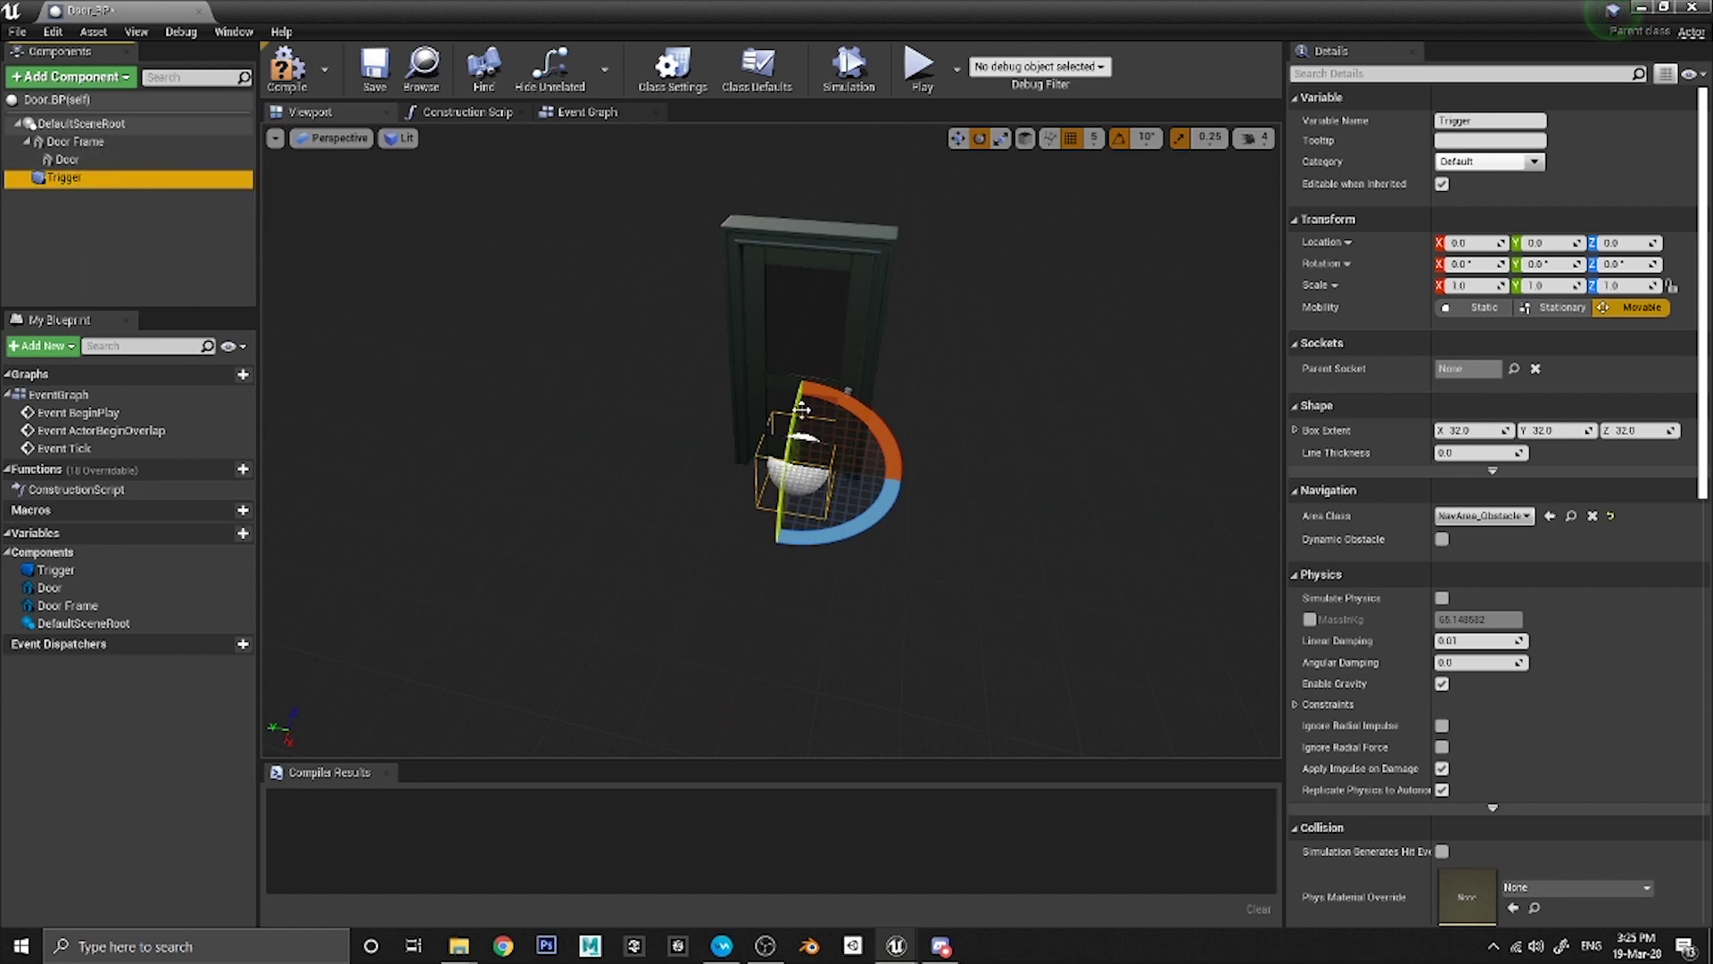
pyautogui.moveTo(773, 441); pyautogui.dragTo(621, 477, button='right')
pyautogui.moveTo(892, 384); pyautogui.dragTo(910, 491)
pyautogui.moveTo(911, 491); pyautogui.dragTo(937, 469, button='right')
pyautogui.moveTo(955, 446); pyautogui.dragTo(955, 481)
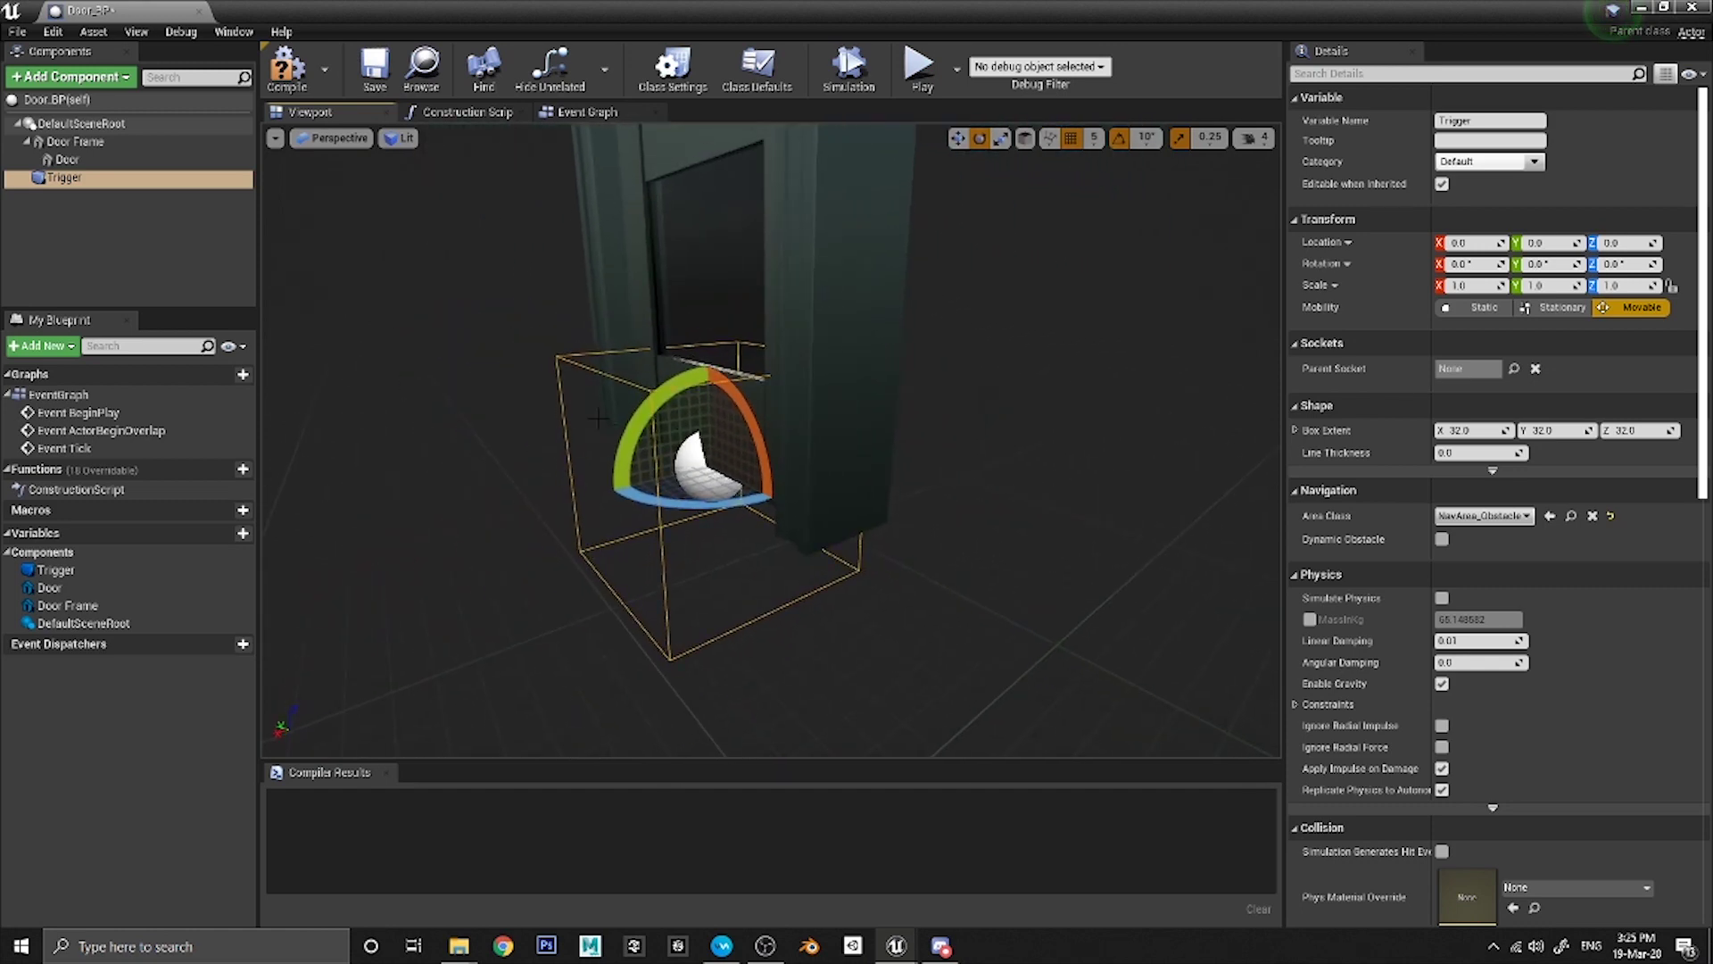